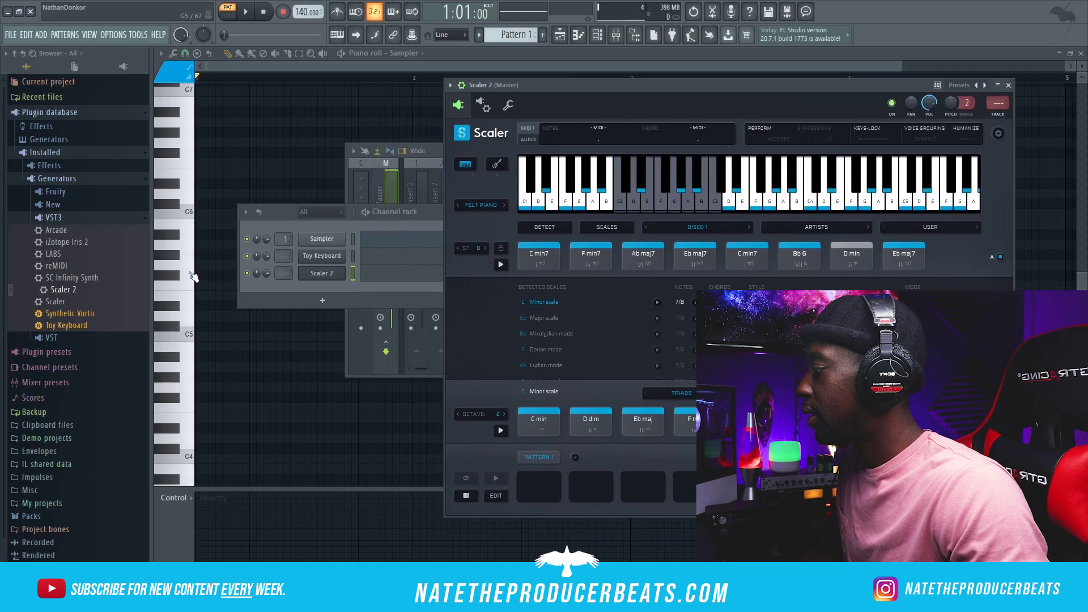
- Open the Toy Keyboard instrument and load its 03 Piano Pad preset
click(344, 258)
drag(472, 100, 543, 87)
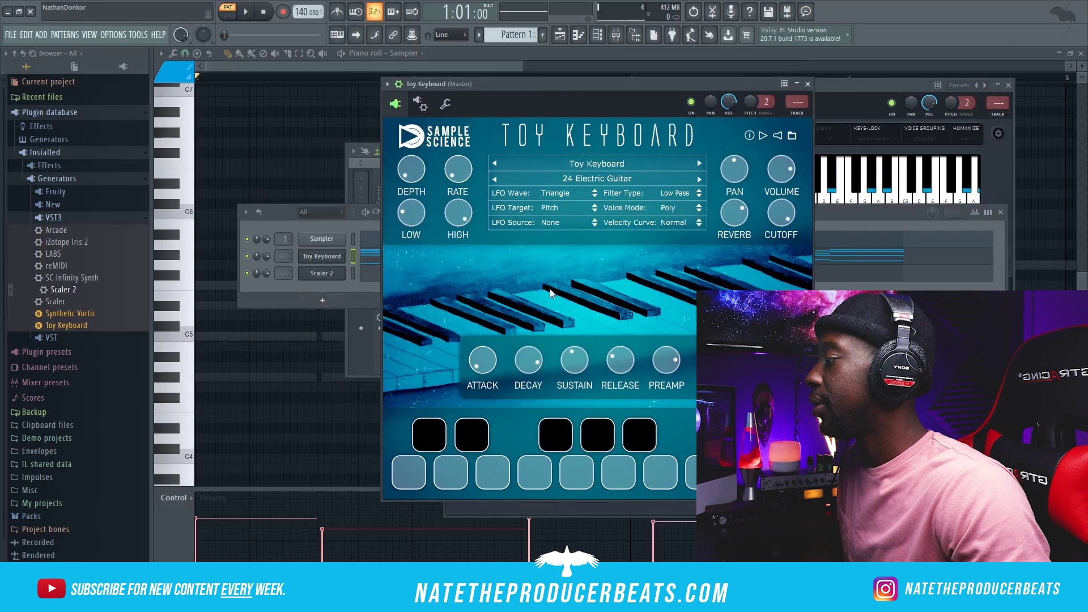
click(612, 178)
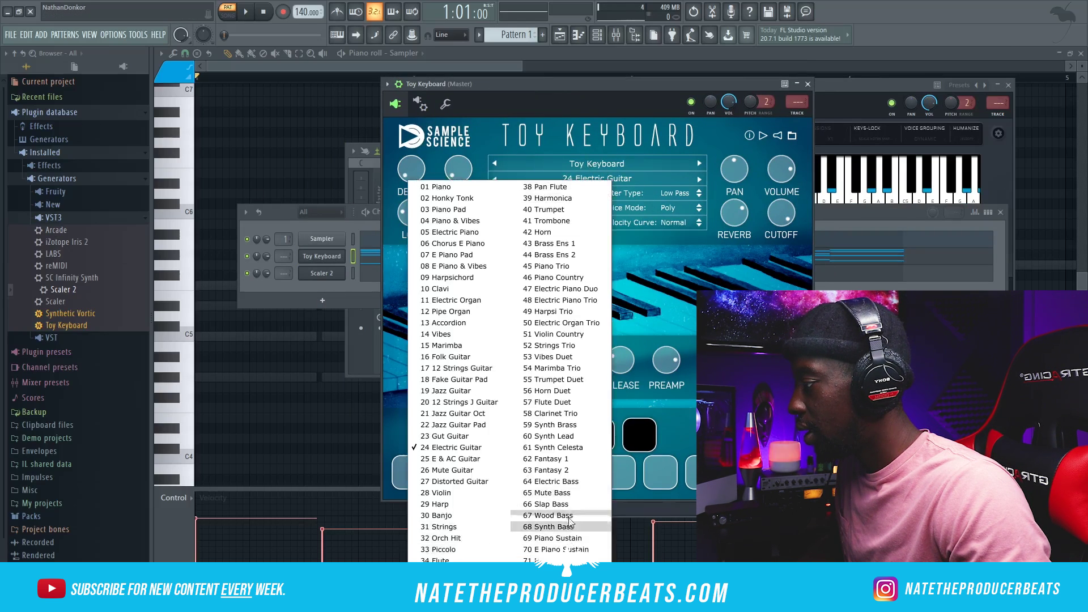
click(453, 209)
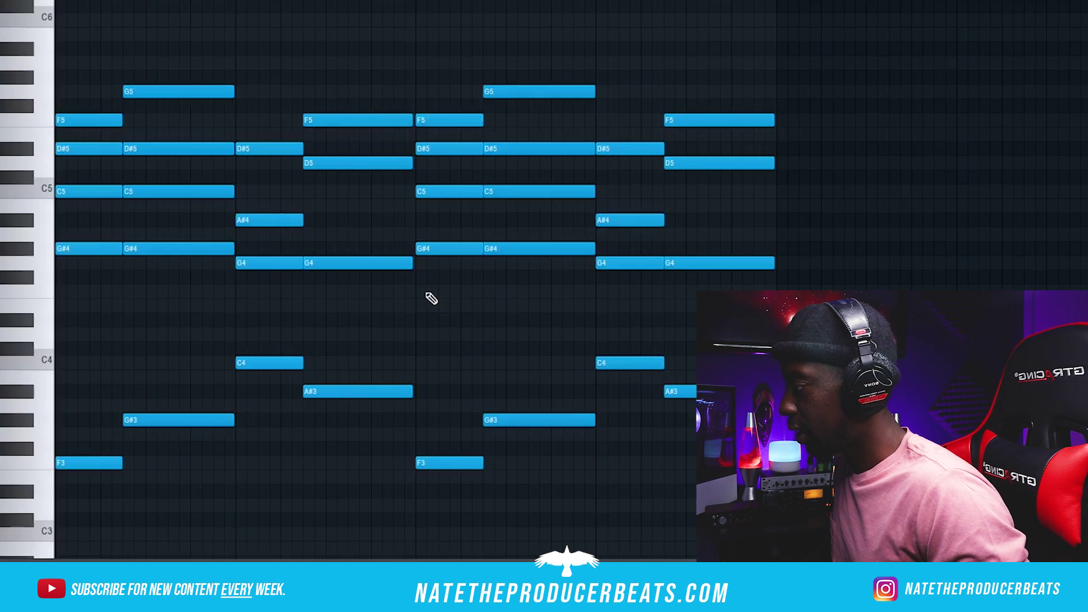
- Transpose the whole chord progression up two semitones and listen to it
key(Up)
key(Up)
key(space)
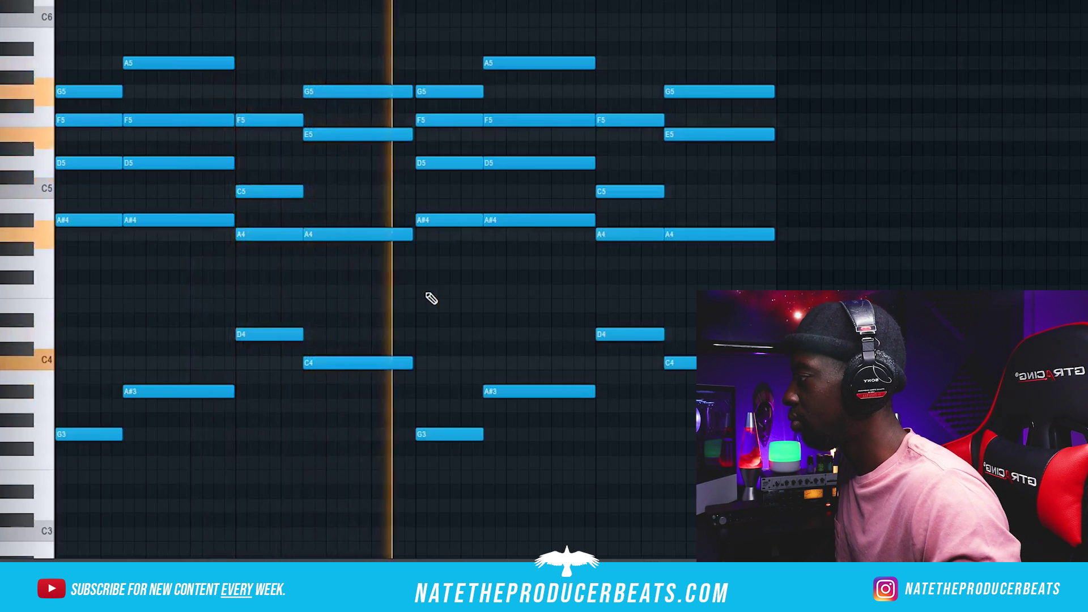
key(space)
- Strum all the chord notes by applying the Strumizer to staggered note starts, checking the effect during playback
key(ctrl+a)
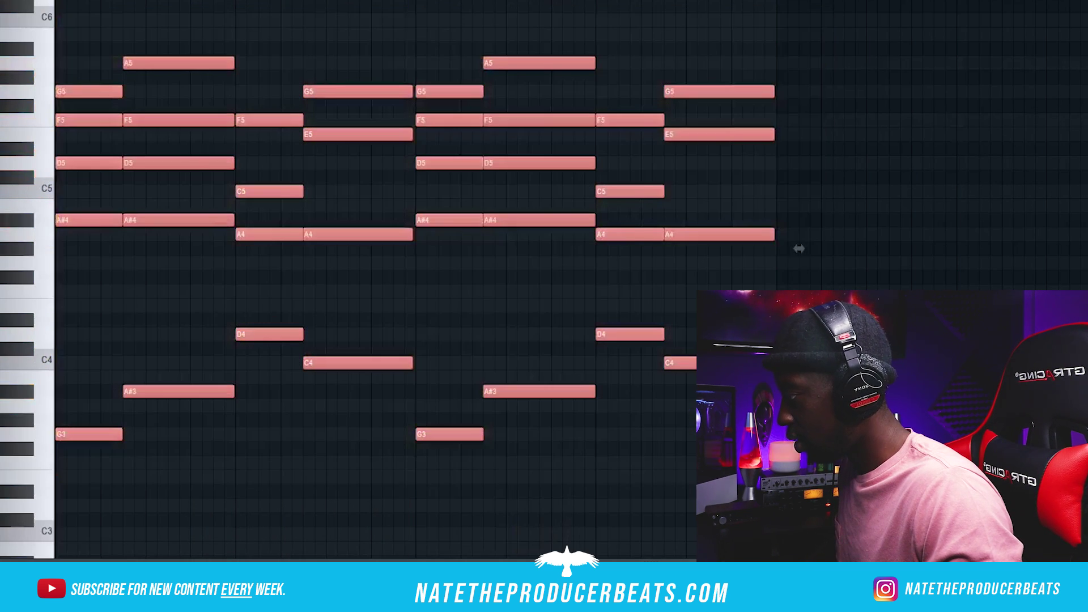
key(alt+s)
drag(605, 120, 532, 107)
key(space)
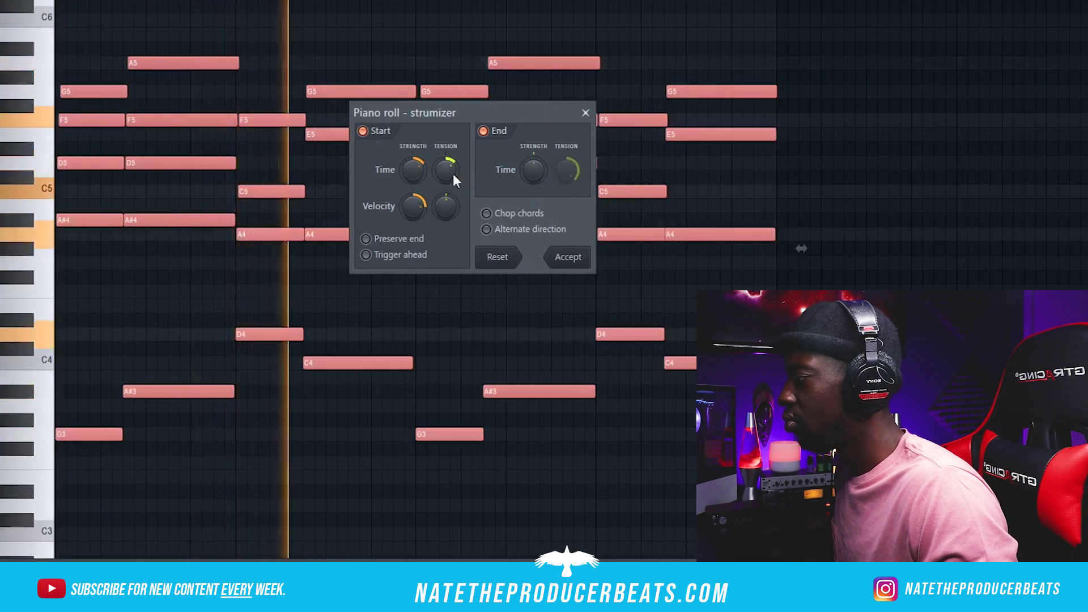
click(572, 256)
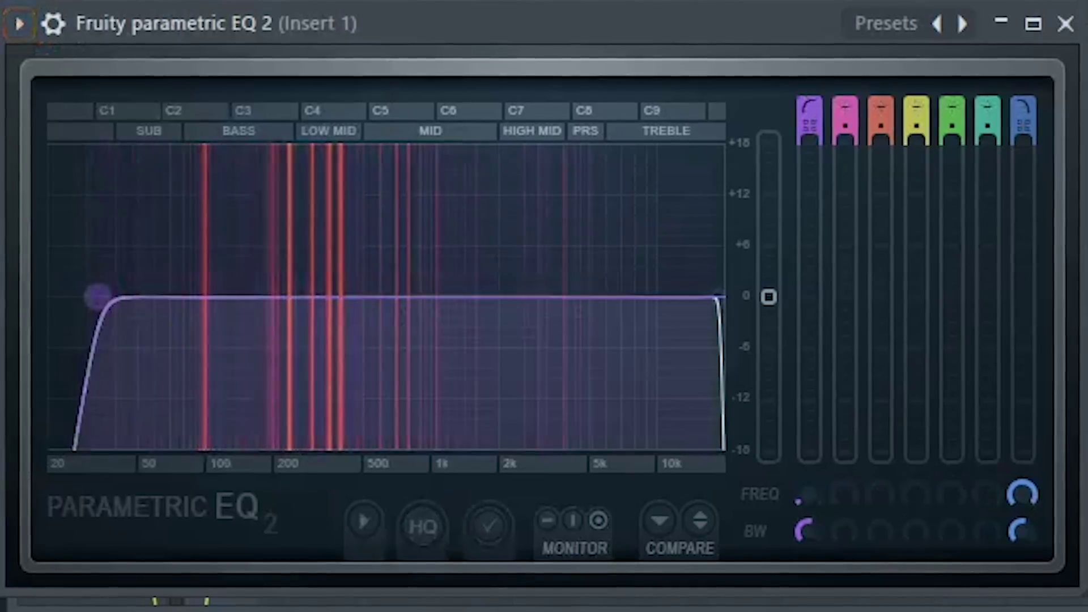
- Narrow the sound in Parametric EQ 2 on Insert 1 by raising the low cut and lowering the high cut
drag(97, 296, 261, 296)
drag(718, 296, 650, 296)
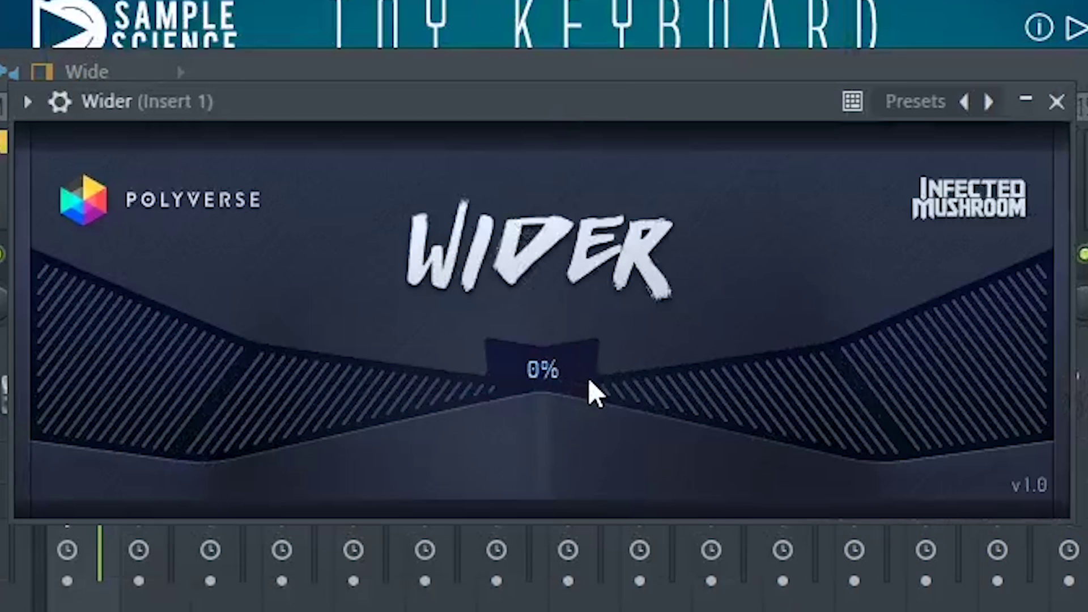
- Increase the stereo width in Wider and reduce the Flanger amount in Finisher Micro on Insert 1
drag(588, 377, 633, 270)
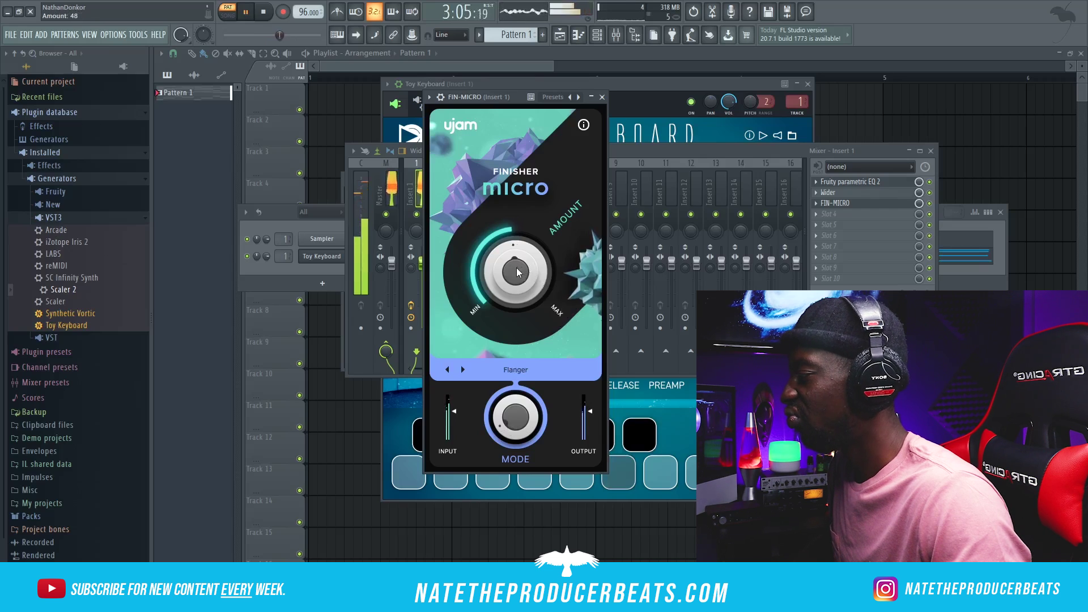
drag(519, 272, 505, 297)
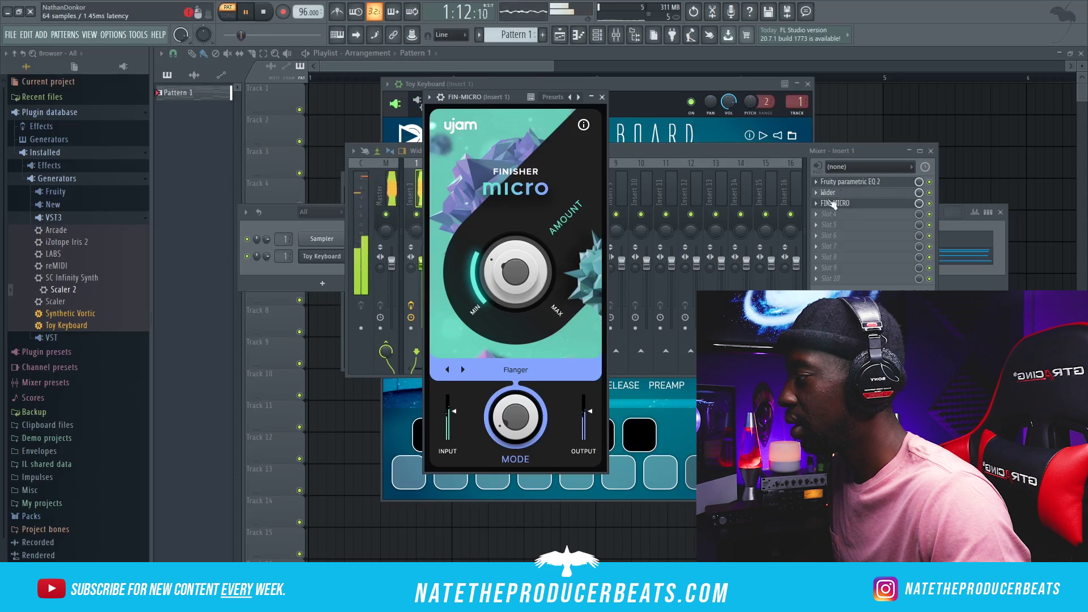
click(328, 257)
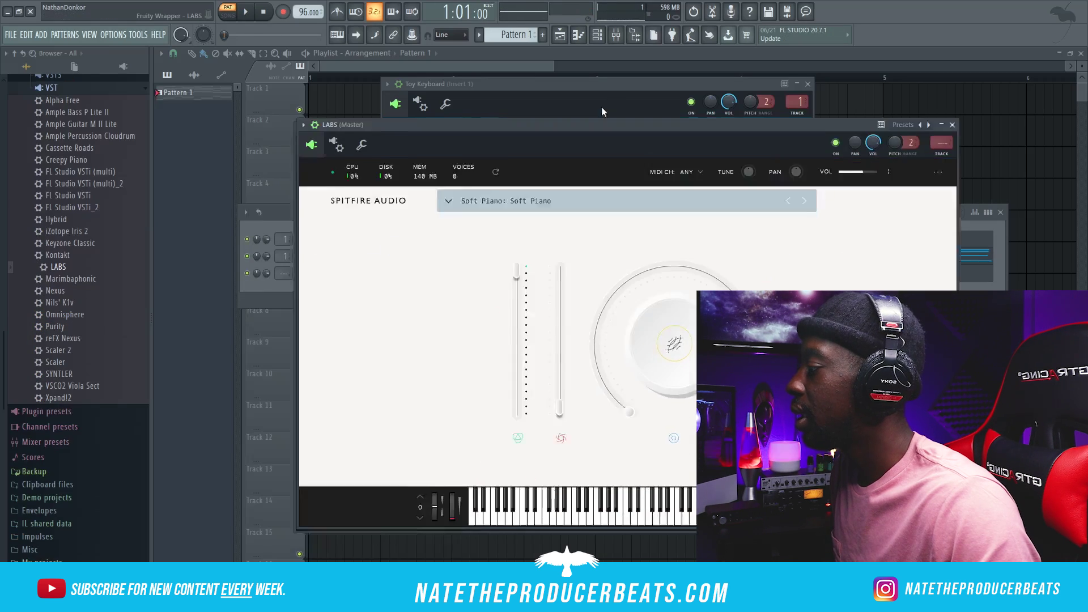
- Load the Moon Guitar 02 preset from the Guitar category in LABS
drag(601, 107, 569, 92)
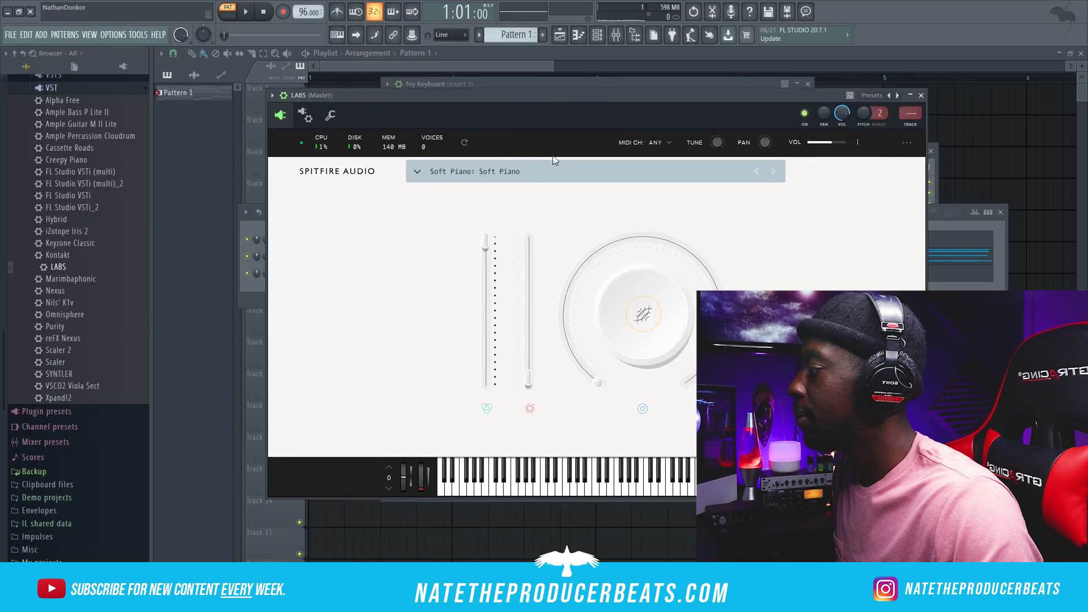
click(409, 173)
click(439, 259)
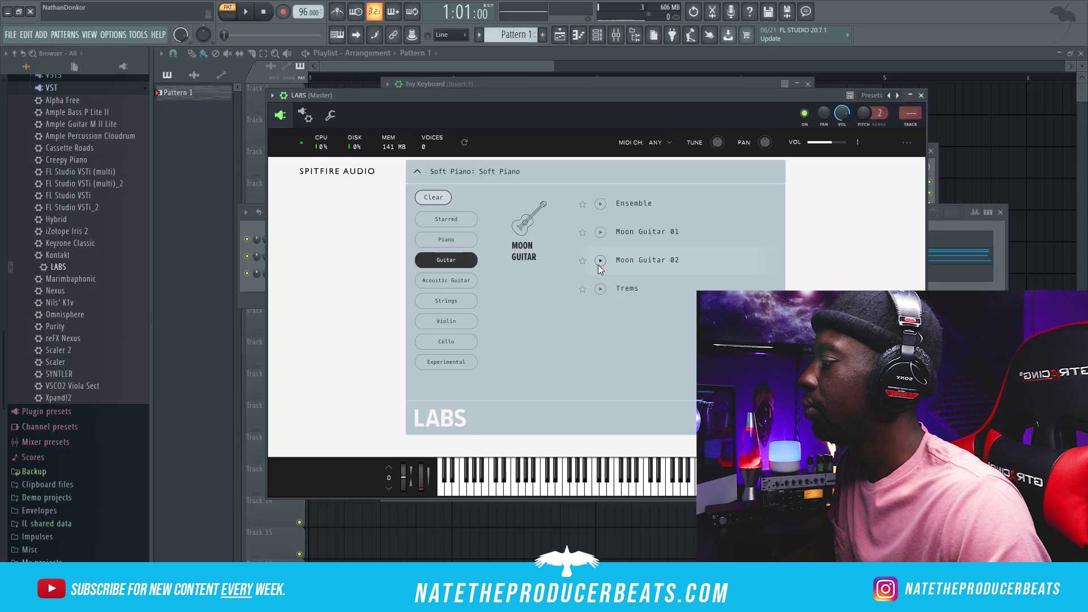
click(640, 261)
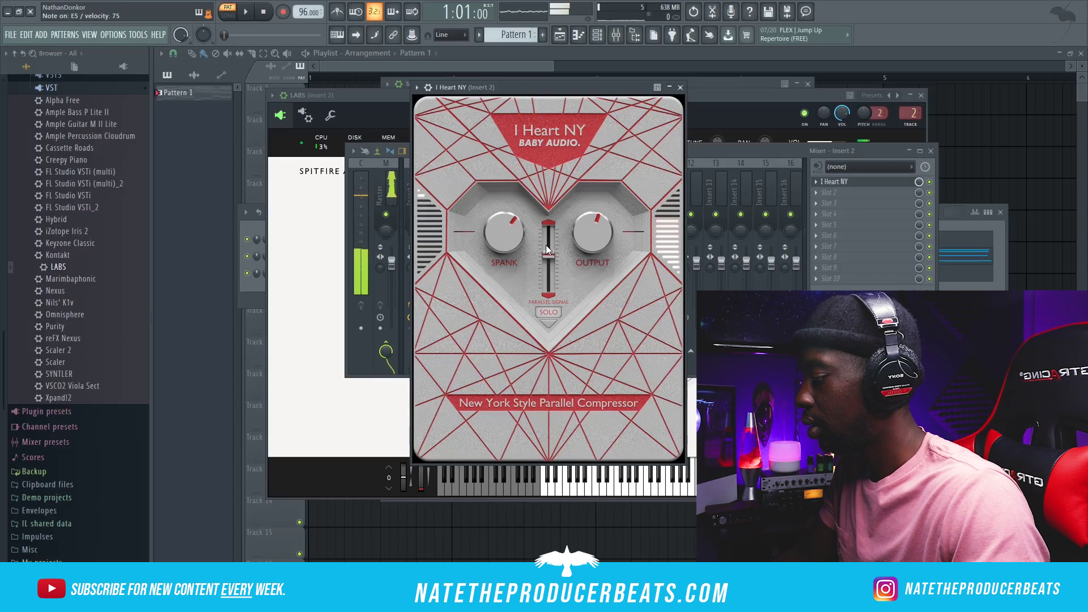
- Listen to the pattern with only the LABS channel playing and open that channel's piano roll
click(783, 97)
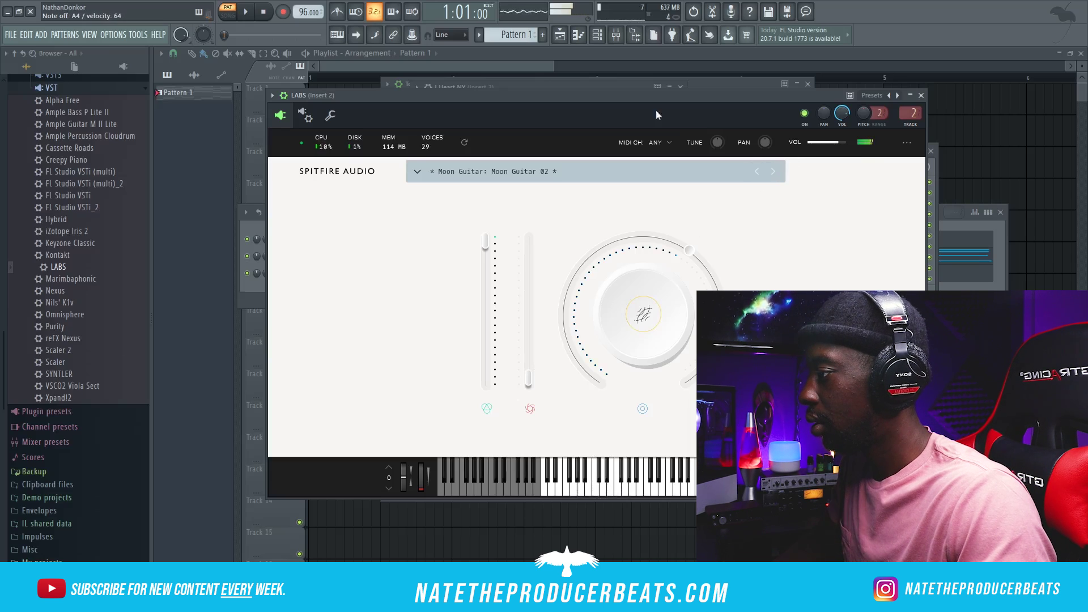
click(959, 229)
key(space)
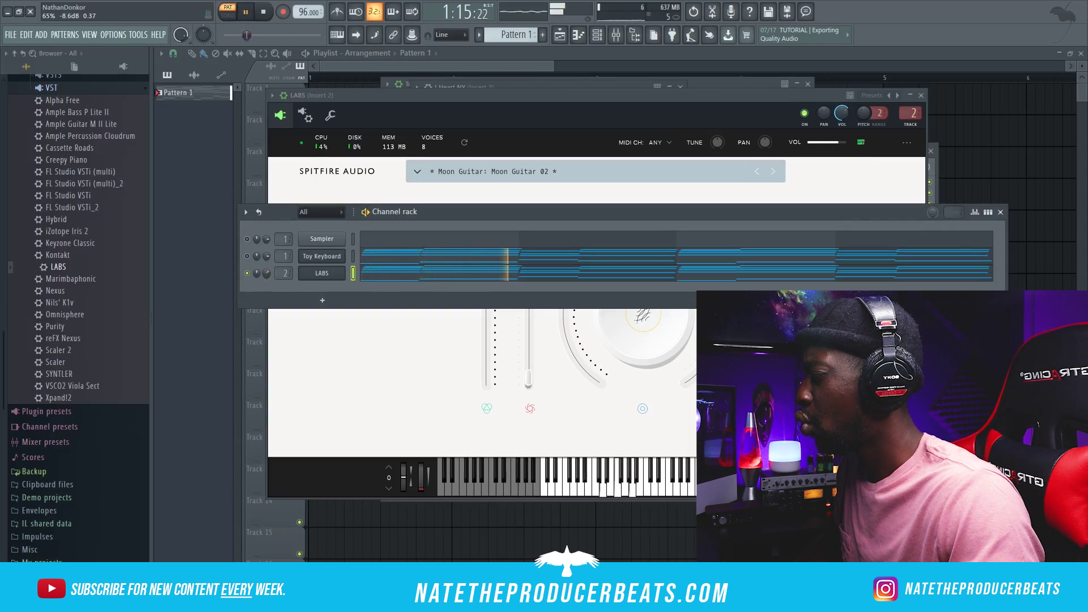
key(space)
right_click(338, 278)
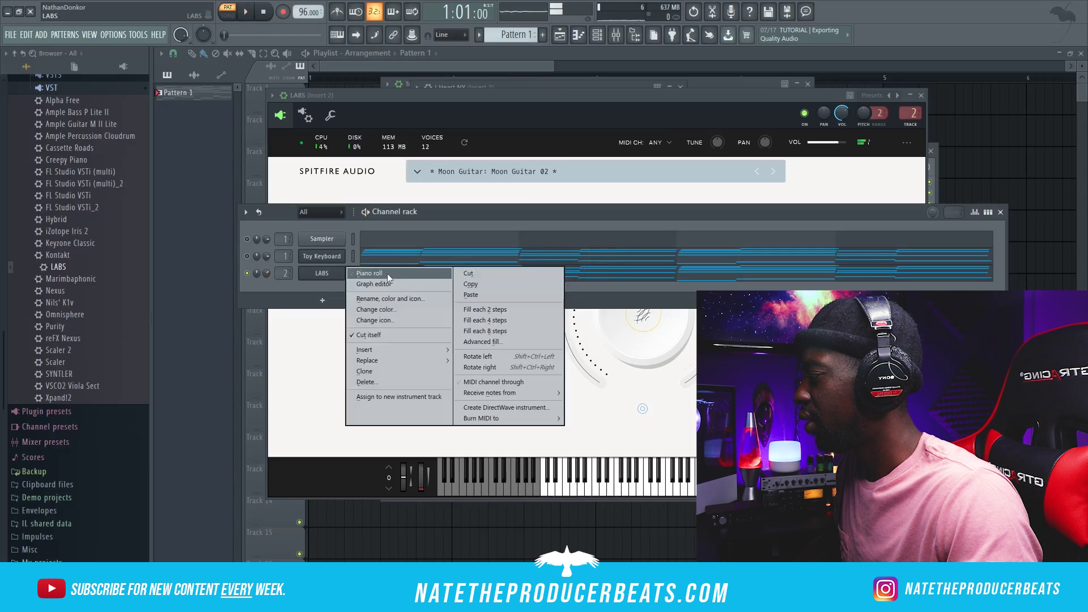
click(386, 273)
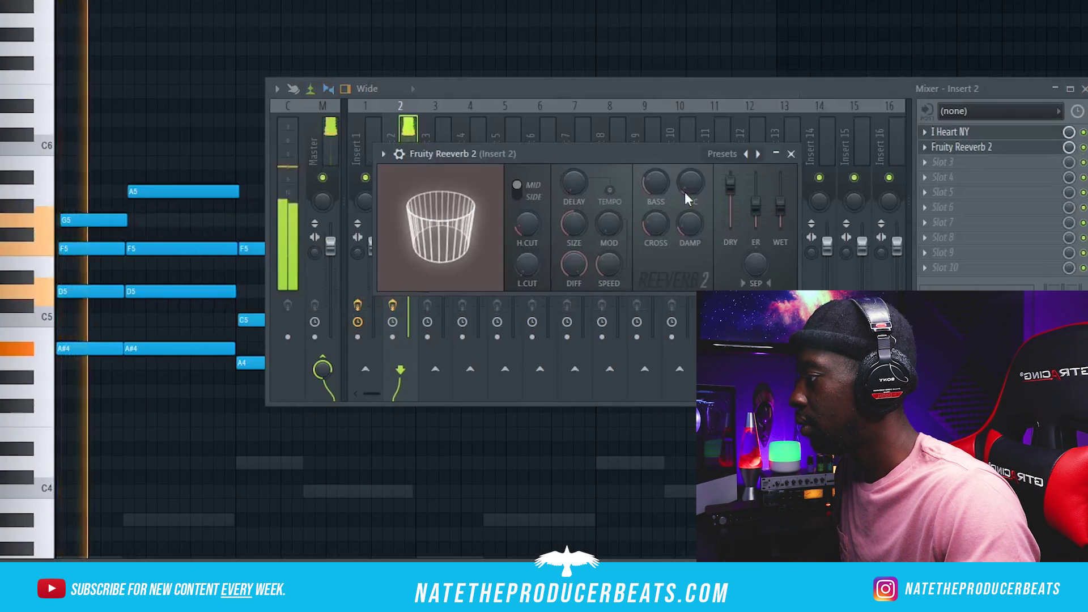
- Adjust the decay in Fruity Reeverb 2 and switch Soundgoodizer to mode B on Insert 2
drag(685, 192, 683, 185)
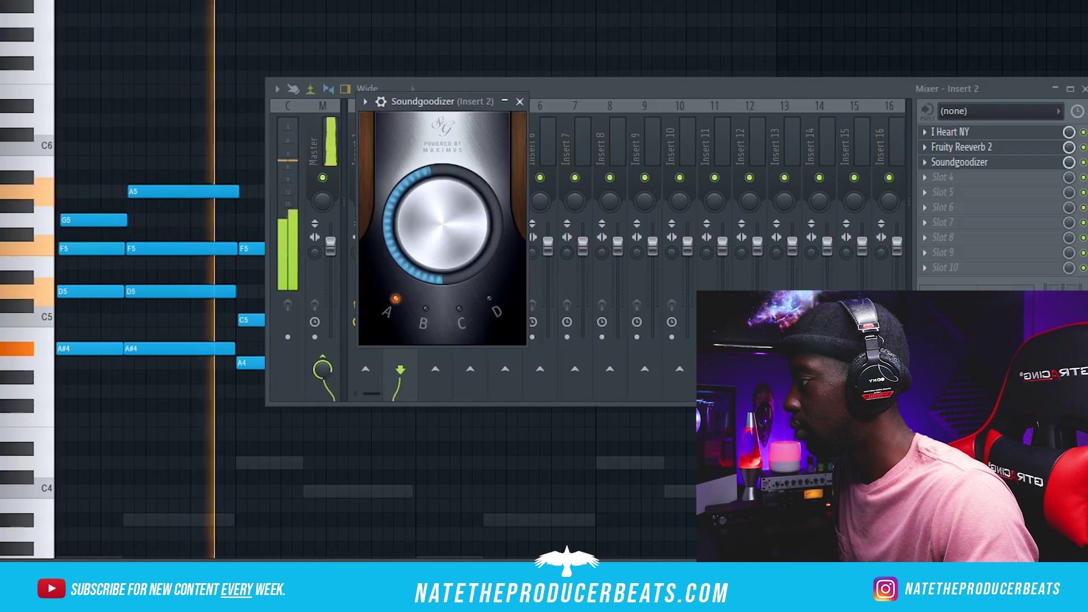
click(426, 310)
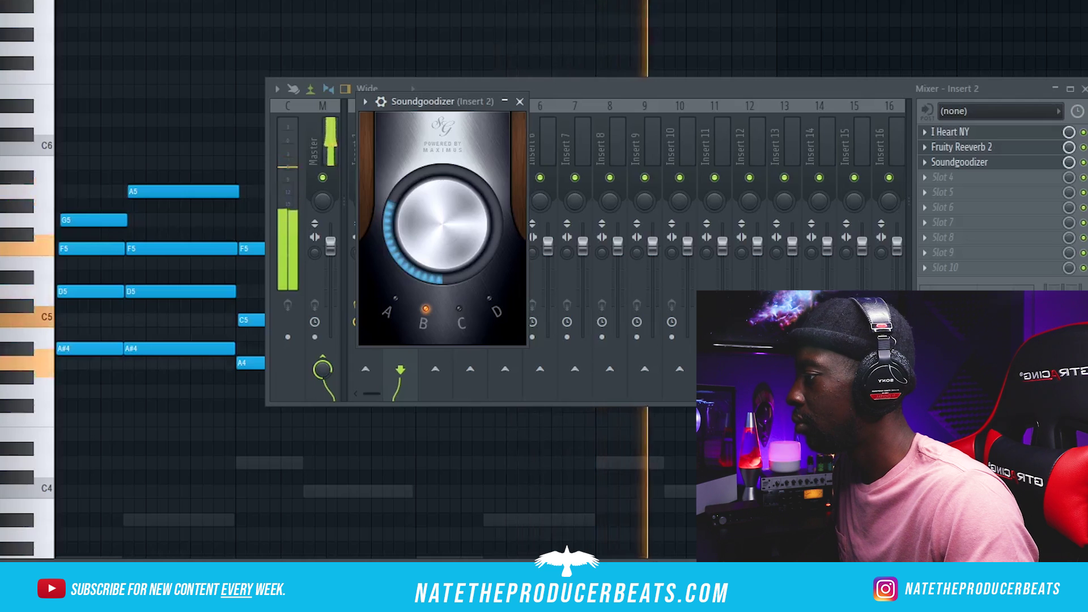
click(989, 147)
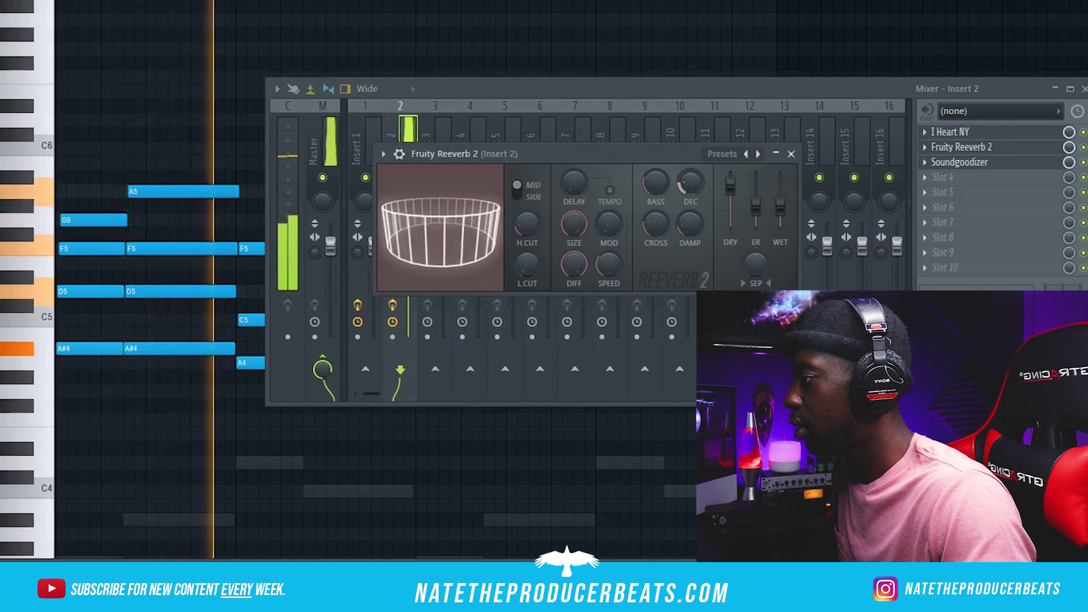
click(791, 153)
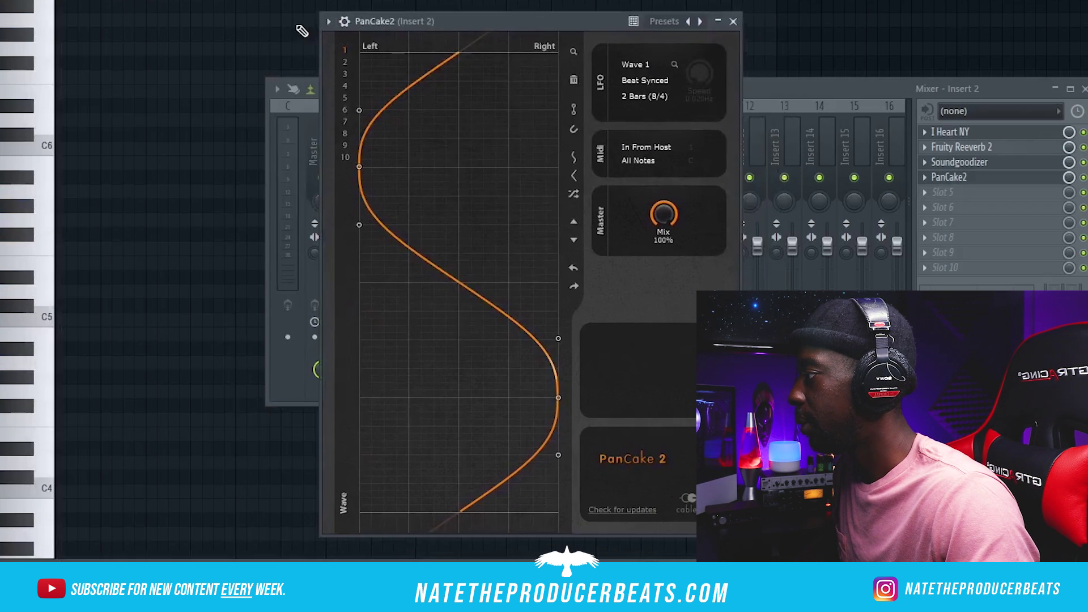
- Load a one-bar panning preset in PanCake2 on Insert 2 and set its mix to 65% while listening
click(328, 22)
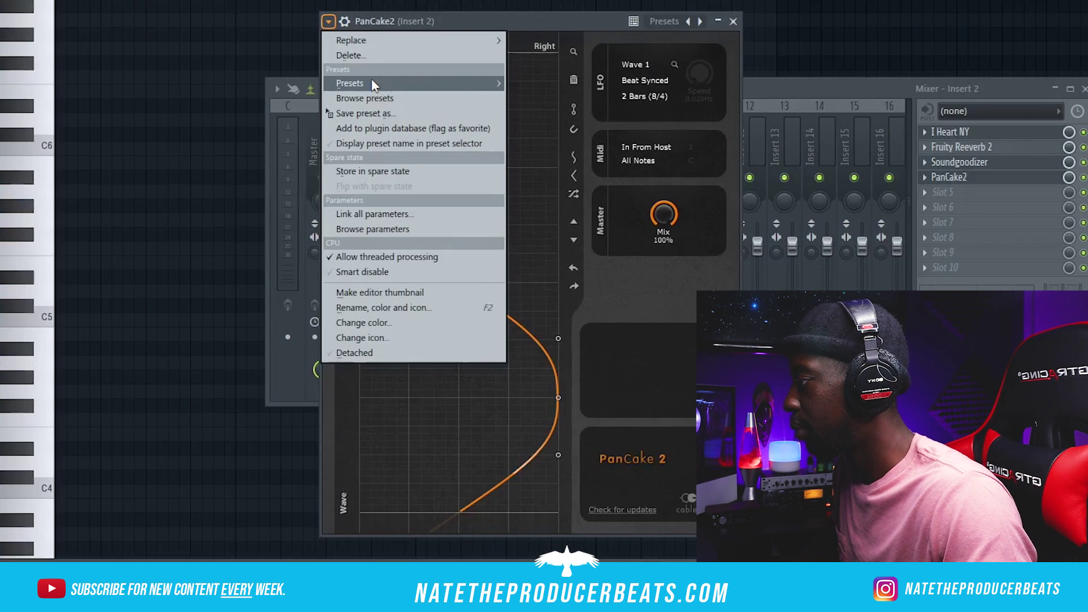
mouse_move(372, 80)
click(599, 174)
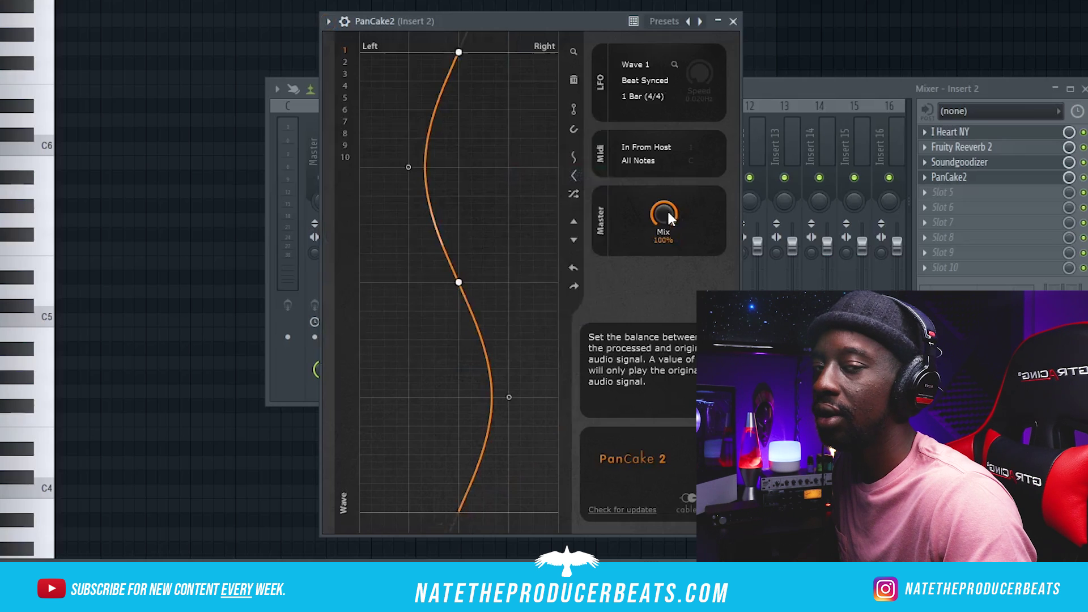
key(space)
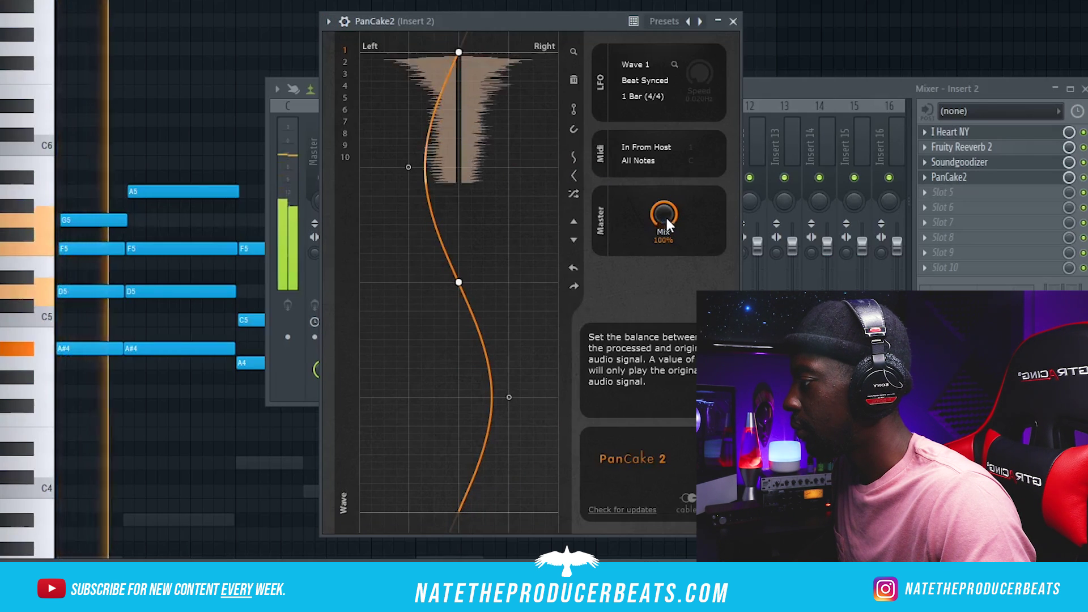
drag(665, 219, 665, 239)
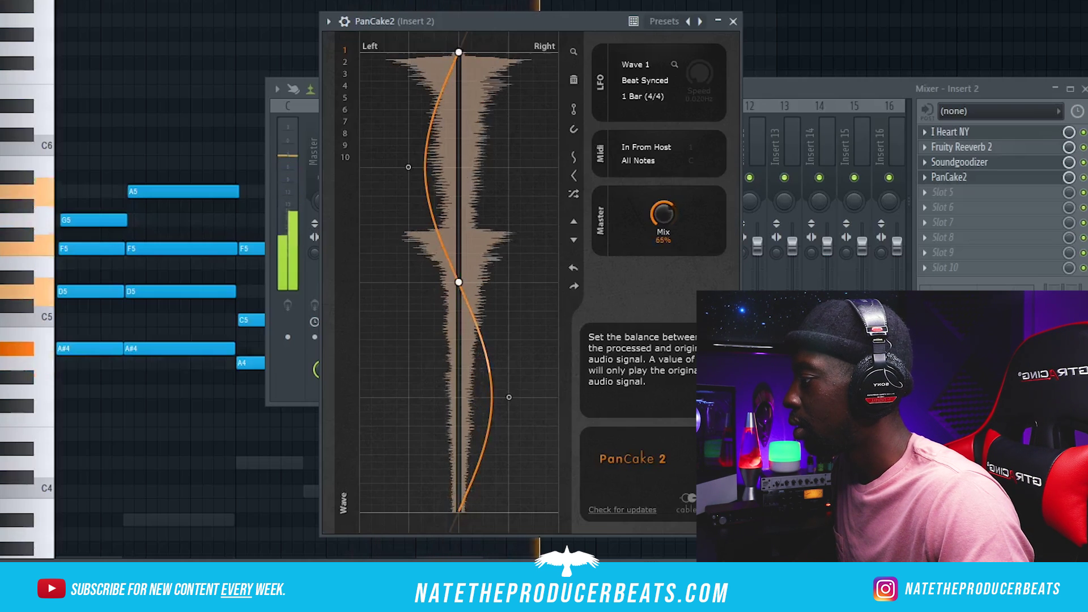
key(F6)
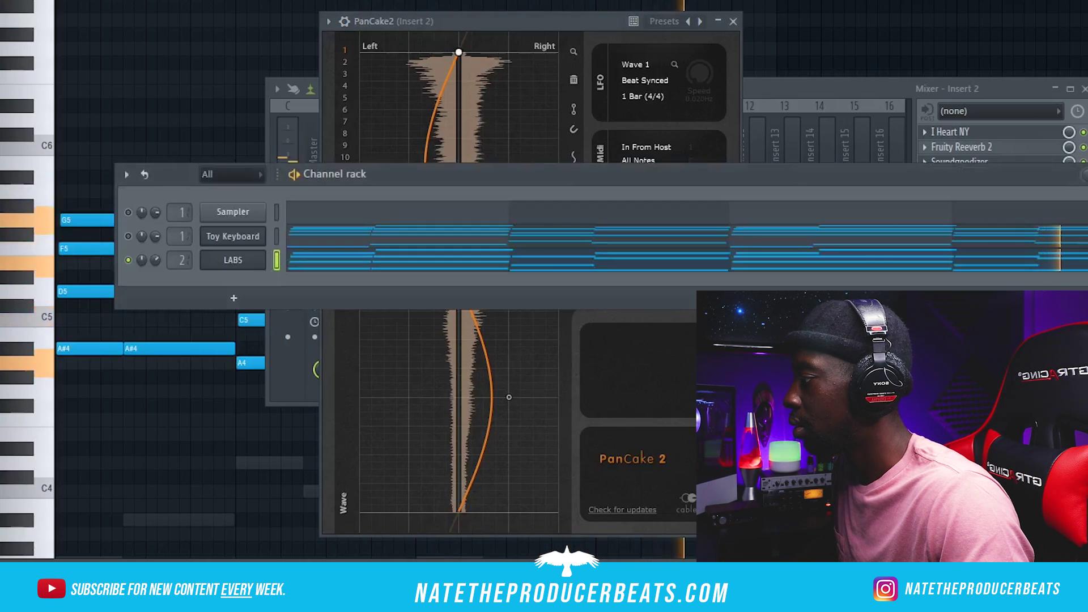
key(space)
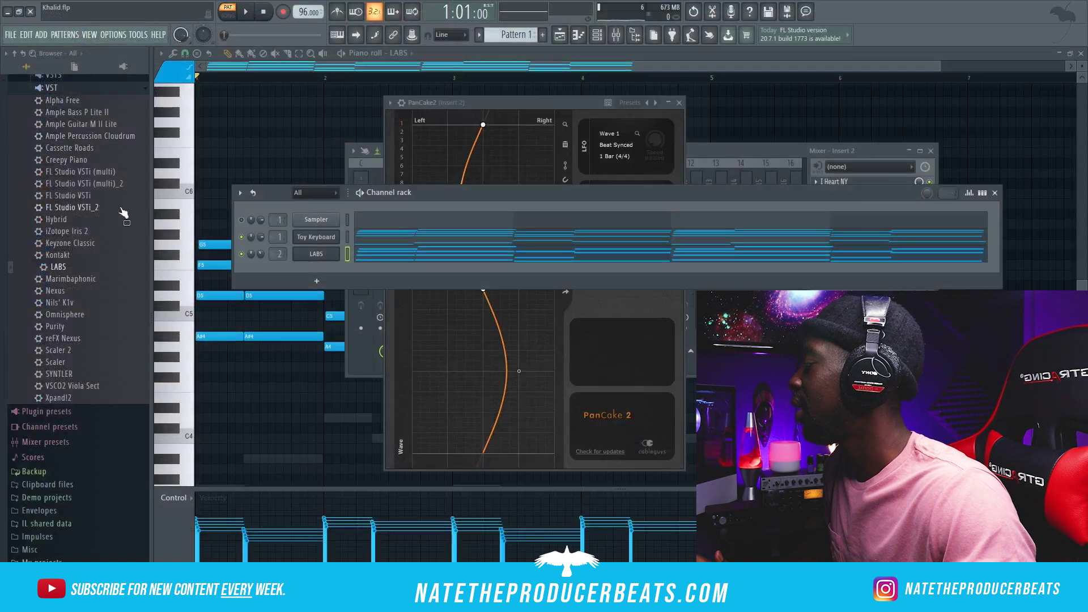
- Find Cassette Roads among the installed VST generators and add it as a new channel
scroll(92, 368, up, 4)
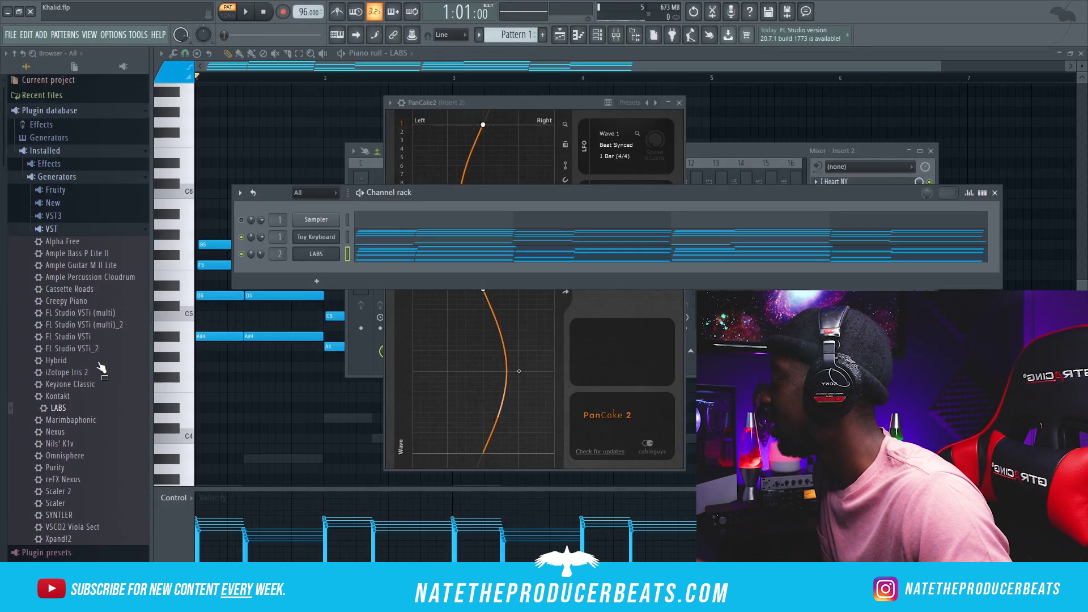
click(96, 233)
click(97, 234)
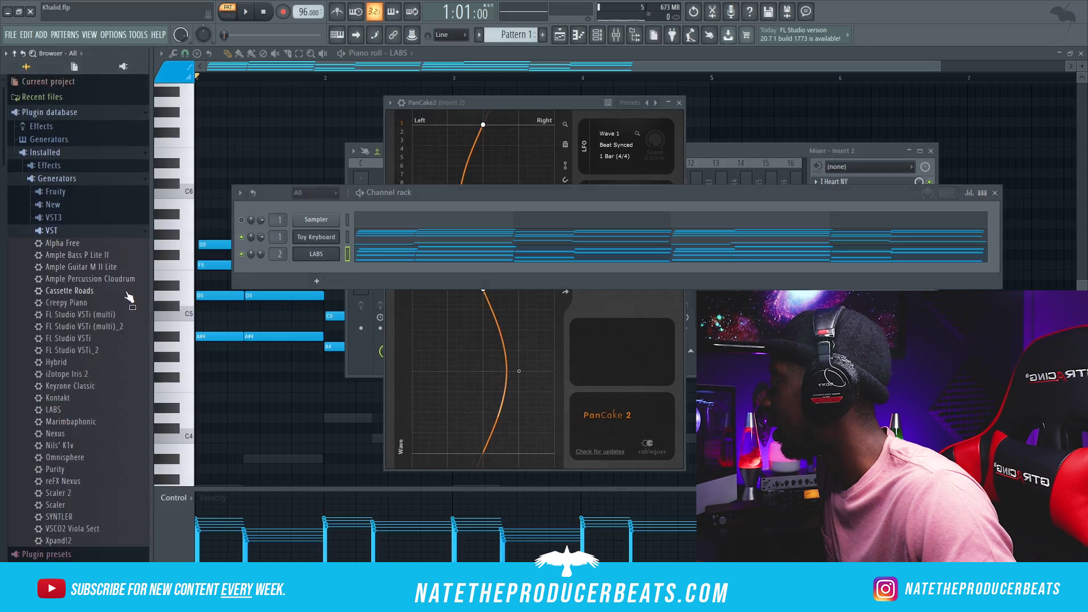
drag(129, 298, 530, 216)
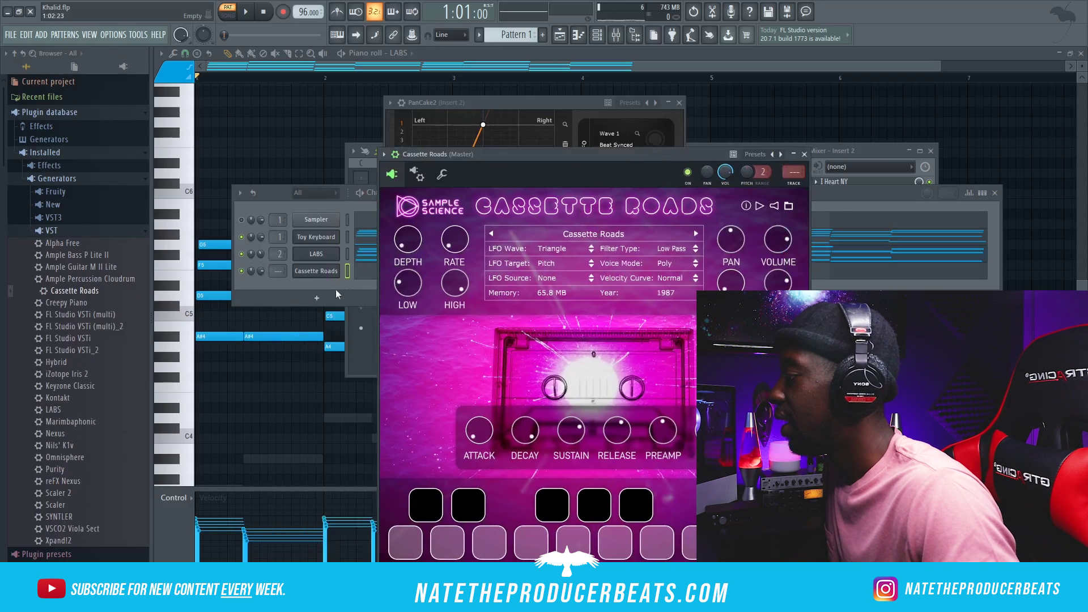
- Copy the chord notes from the Toy Keyboard channel and paste them into the Cassette Roads channel
click(317, 290)
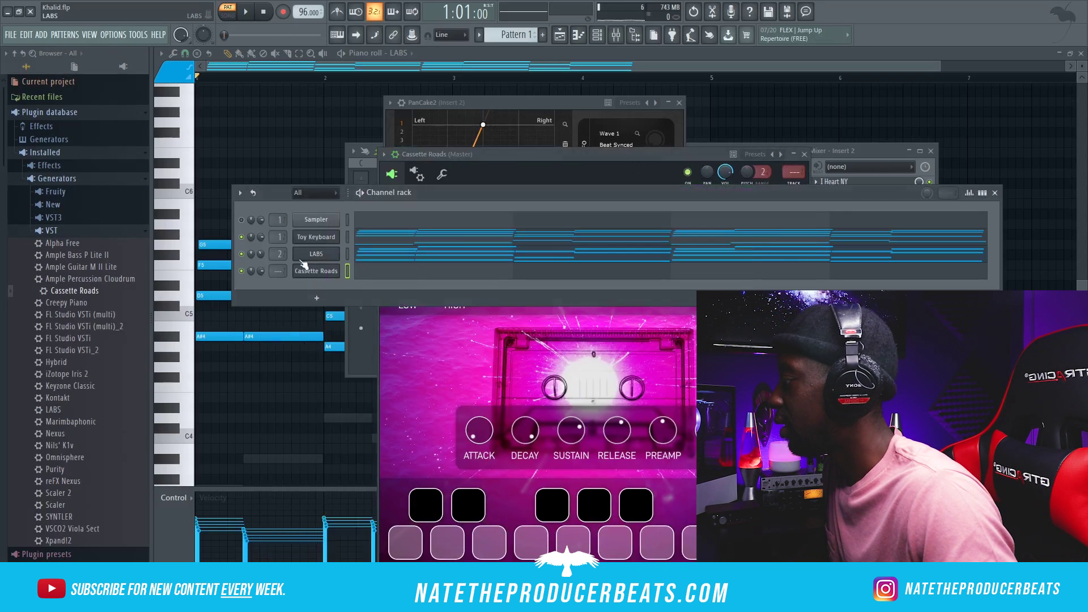
right_click(322, 236)
click(410, 268)
right_click(330, 278)
click(397, 269)
- Play the pattern with the Cassette Roads channel soloed and open its piano roll
right_click(243, 272)
click(277, 282)
key(space)
right_click(333, 271)
click(347, 271)
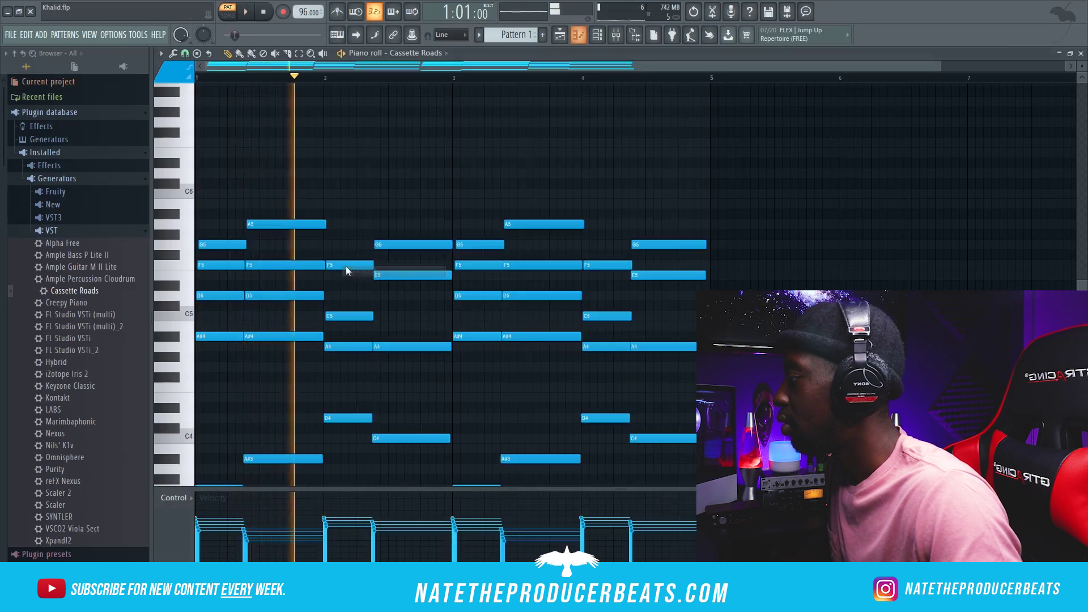
- Transpose all the Cassette Roads notes up one octave and listen to the chords
key(space)
scroll(346, 271, down, 4)
key(space)
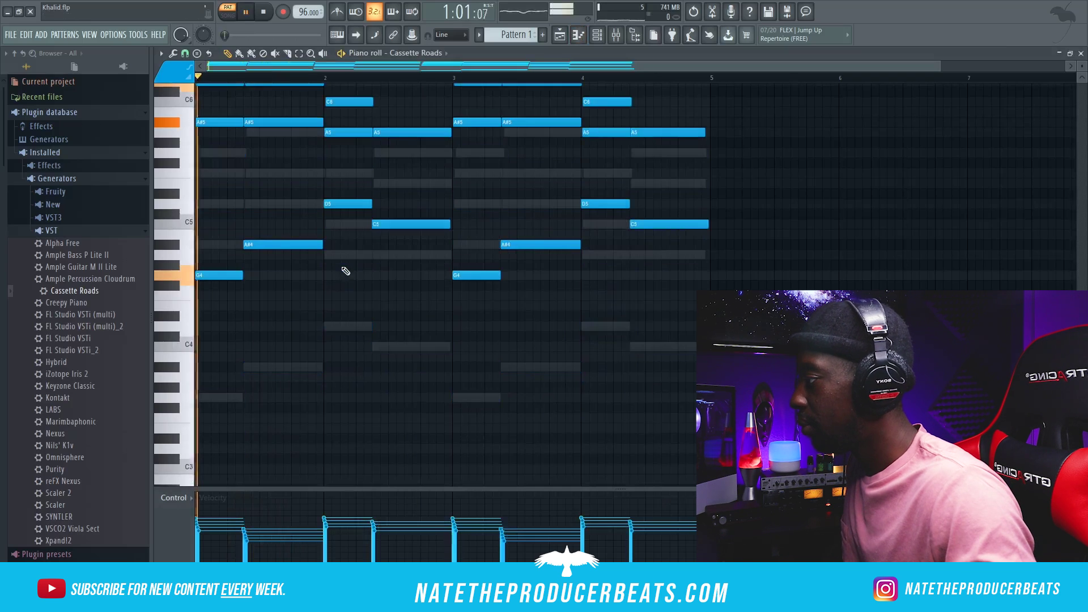
scroll(348, 272, up, 3)
key(space)
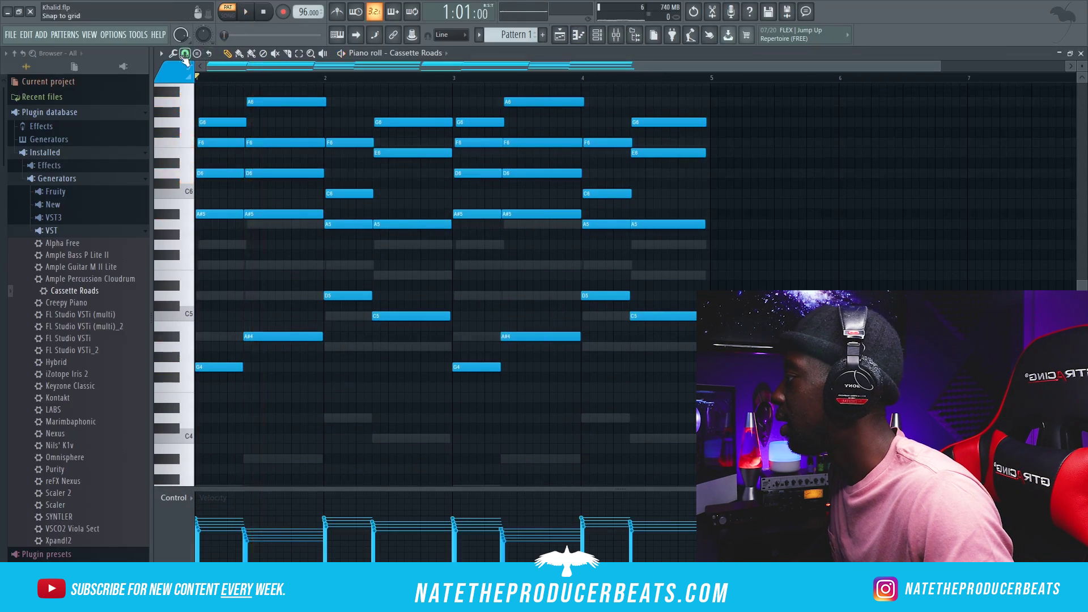
- Turn off the ghost notes of the other channels in the Cassette Roads piano roll and play the chords
click(161, 52)
mouse_move(218, 92)
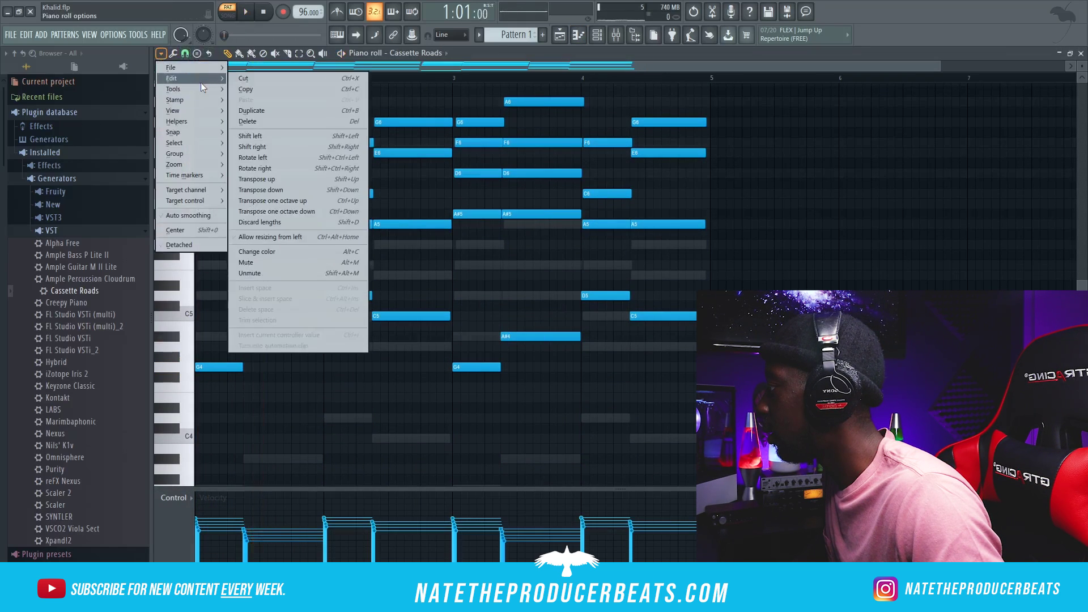
mouse_move(210, 124)
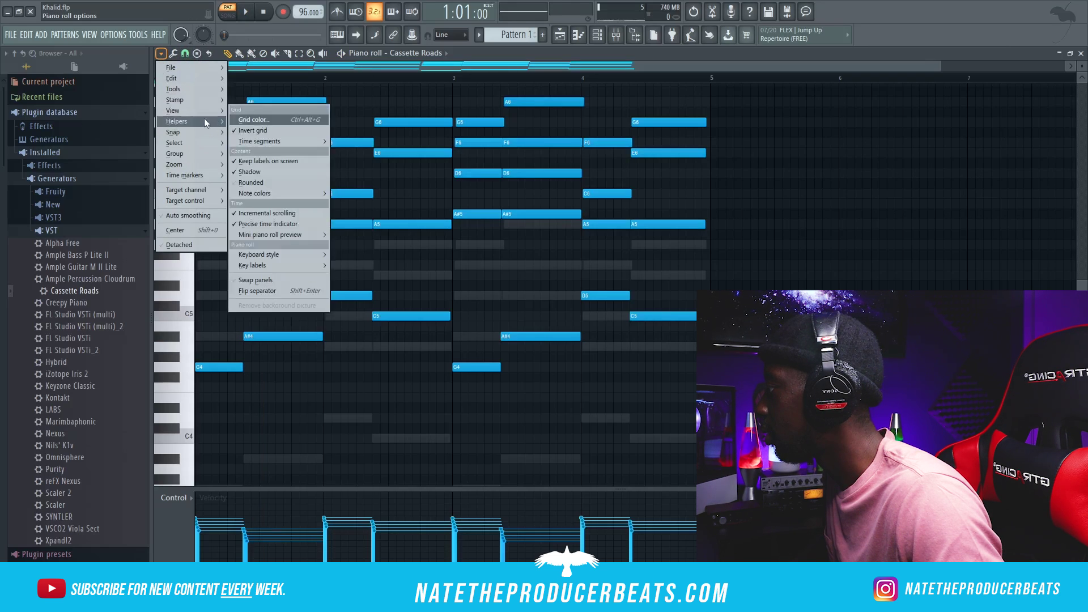
click(261, 161)
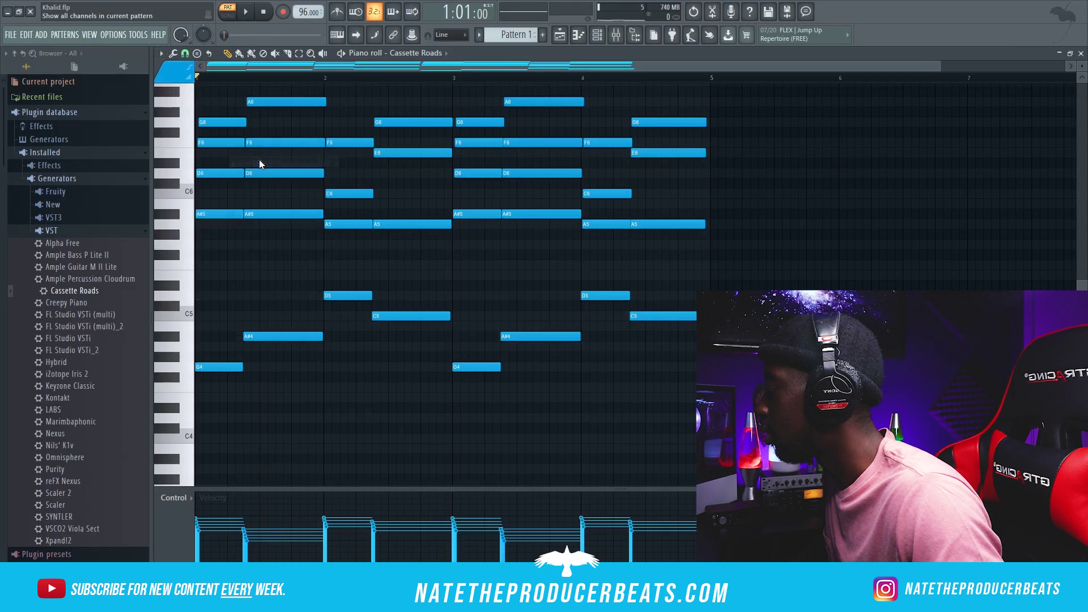
scroll(260, 158, up, 2)
key(space)
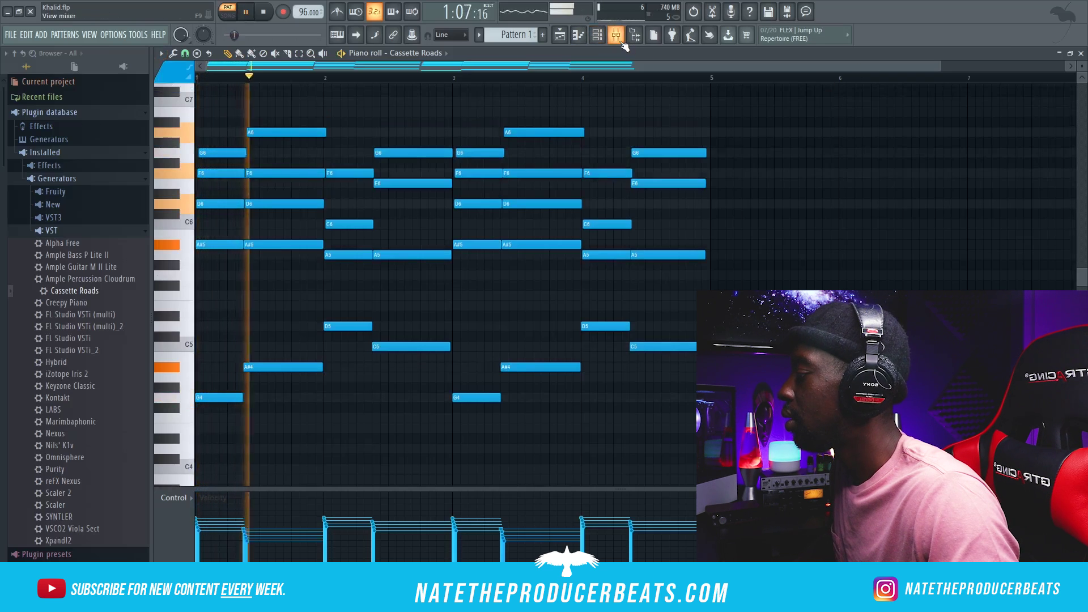
key(space)
- Select all the Cassette Roads notes, scale their velocities with a 130% multiplier and play the pattern
drag(788, 413, 53, 113)
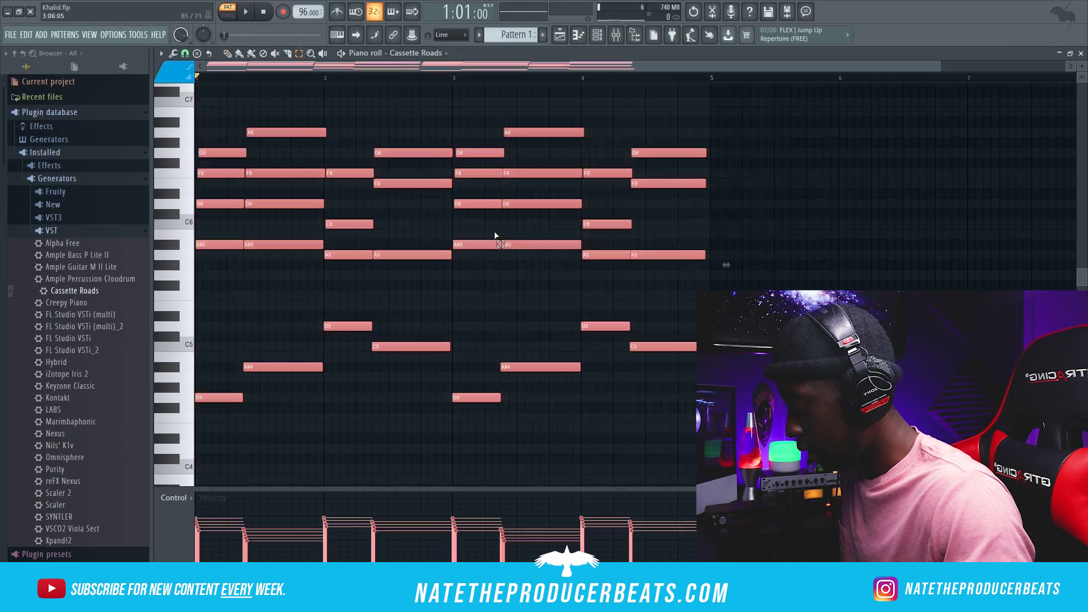
key(alt+x)
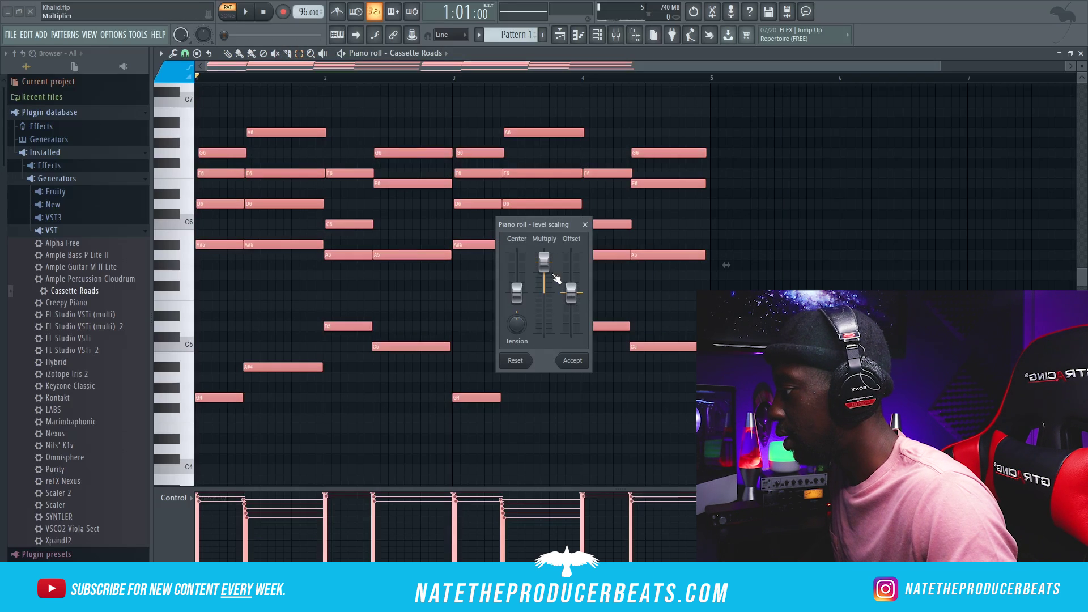
drag(542, 271, 543, 277)
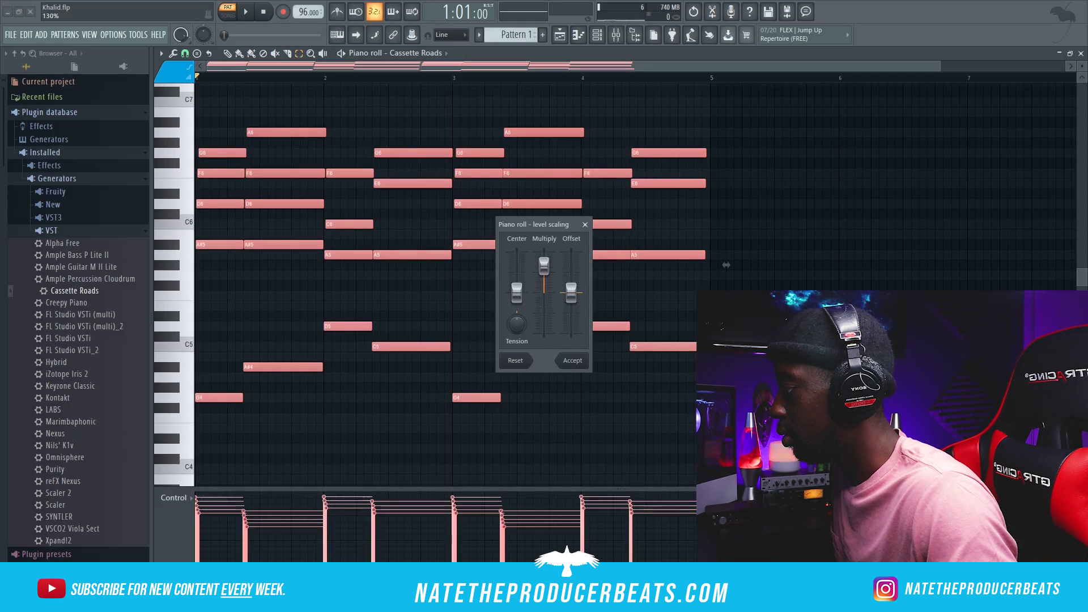
click(579, 365)
key(space)
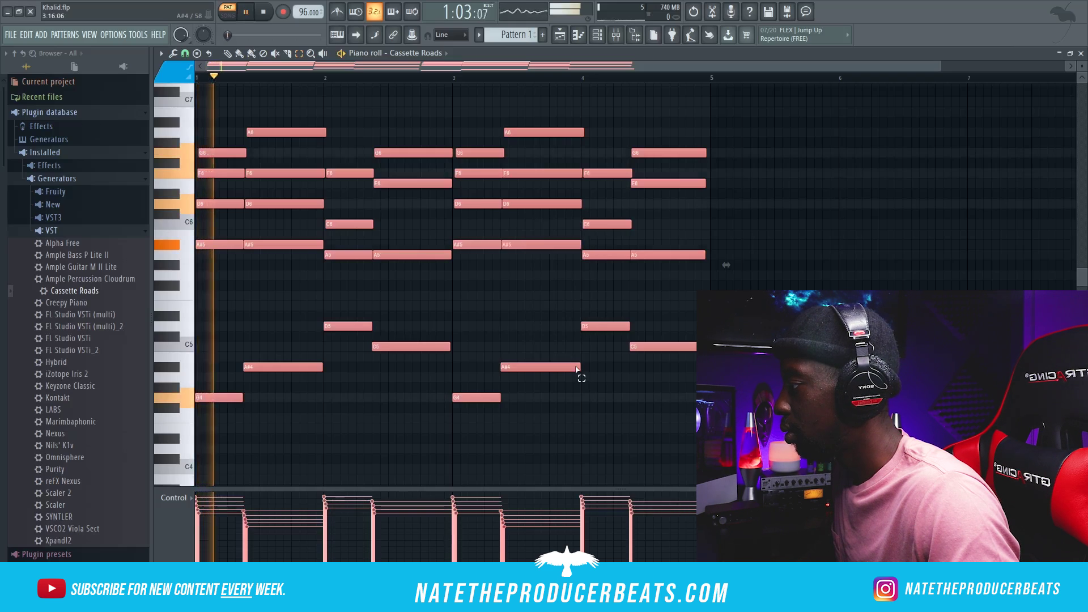
- Open the Cassette Roads instrument from the channel rack and raise its Reverb while the chords play
click(597, 35)
click(615, 35)
key(space)
click(324, 274)
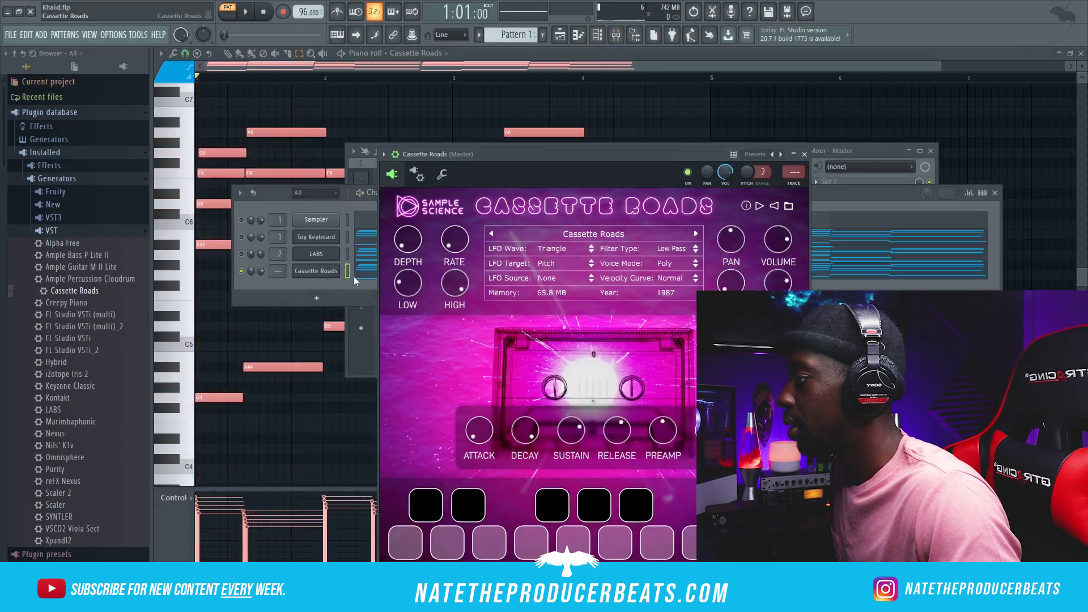
drag(634, 157, 595, 121)
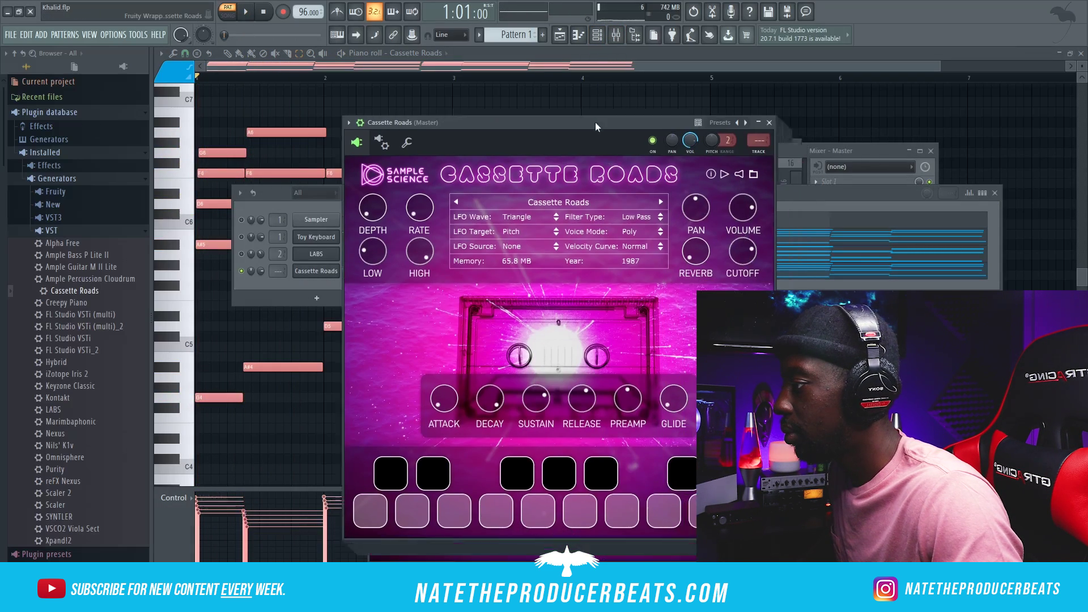
key(space)
drag(692, 259, 683, 212)
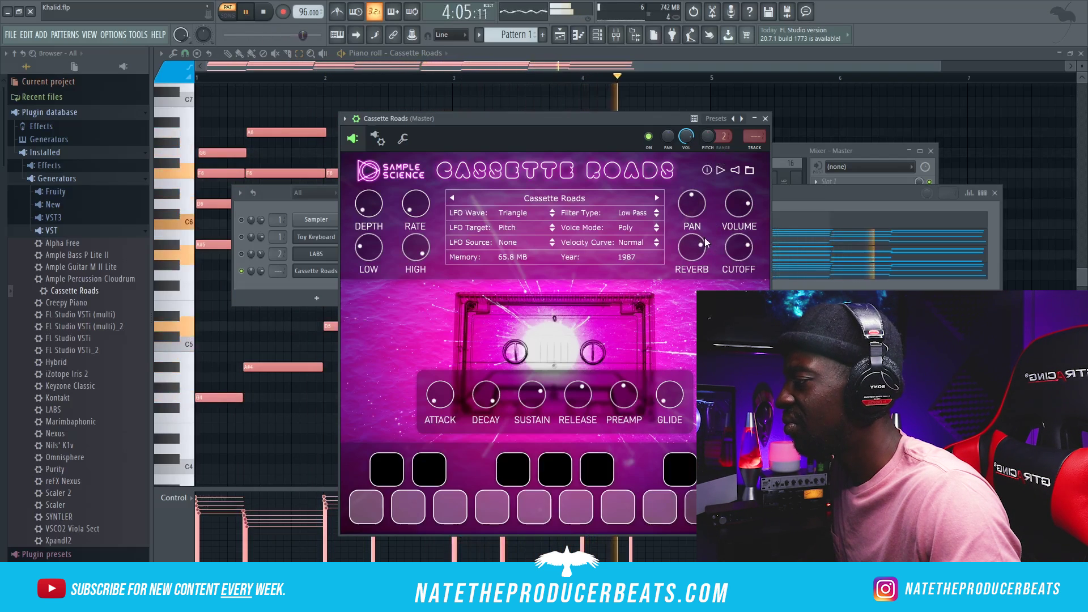
- On mixer insert 3, high-pass Cassette Roads just below 200 Hz with Fruity Parametric EQ 2 and lower PanMan's Width in the Soundtoys rack
key(F6)
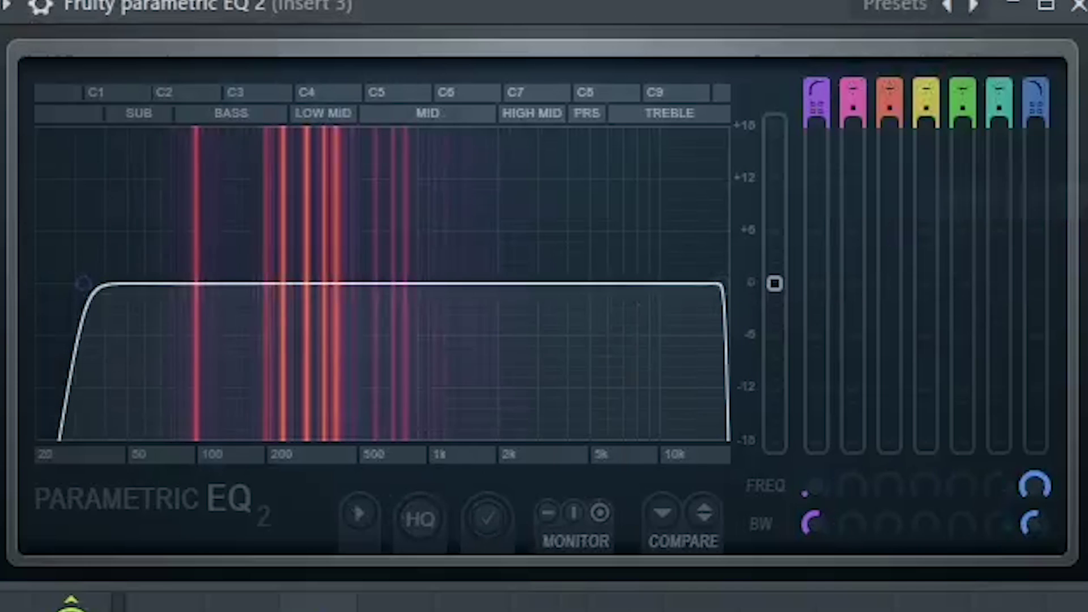
drag(84, 282, 257, 282)
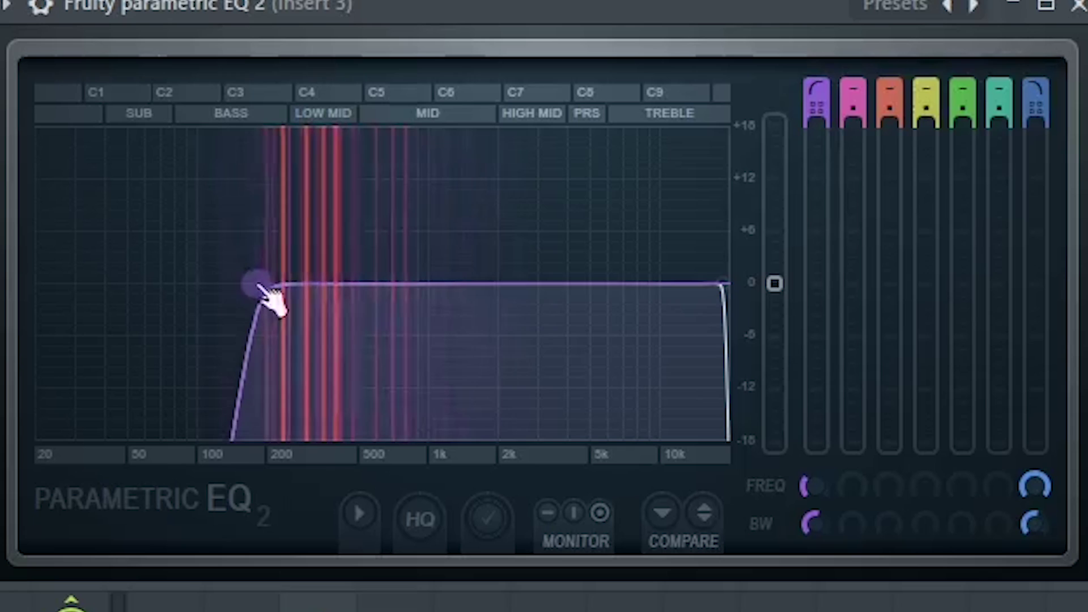
click(1074, 7)
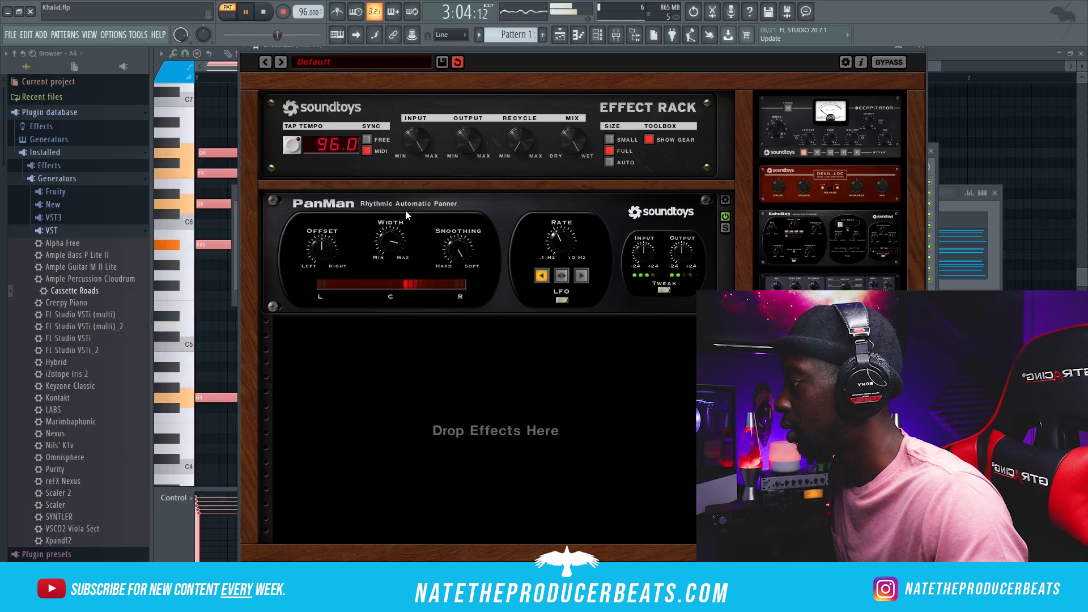
drag(385, 258, 380, 294)
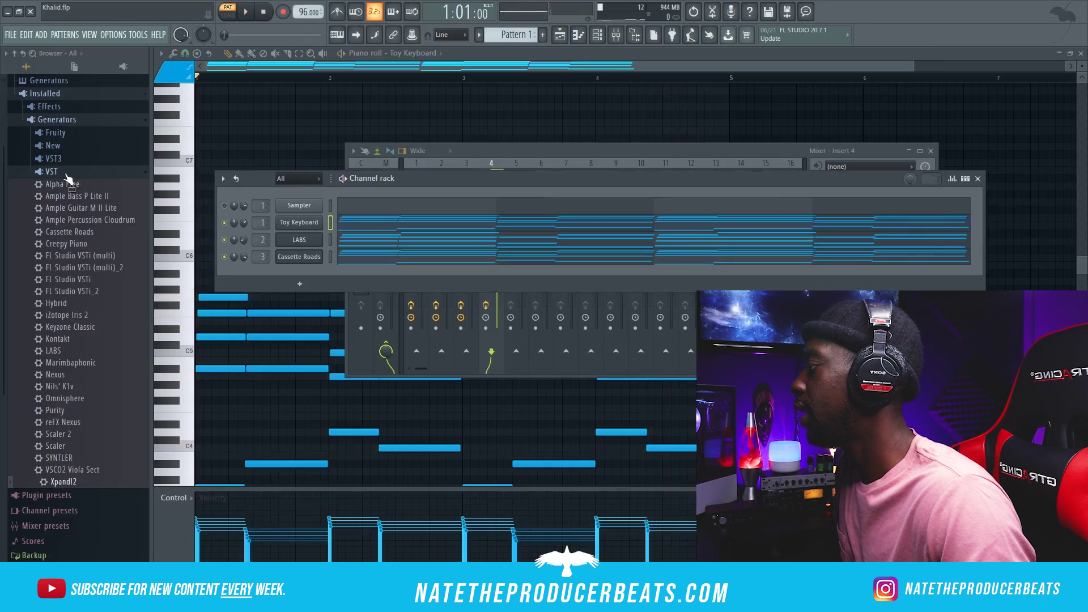
- Find Xpand!2 among the installed VST generators and add it as a new channel
click(51, 230)
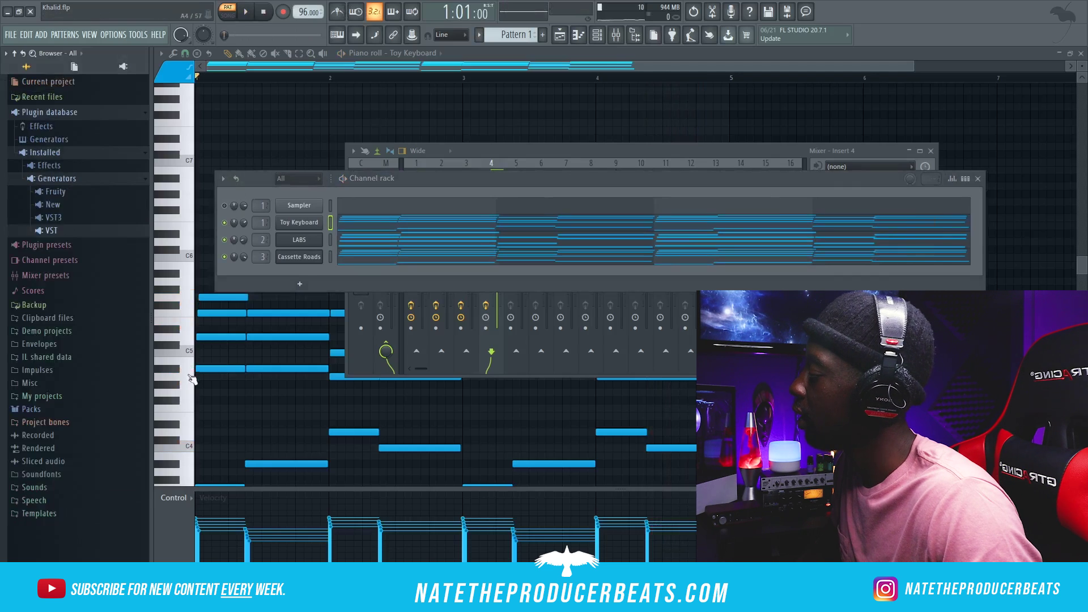
click(79, 230)
scroll(79, 318, down, 5)
right_click(78, 328)
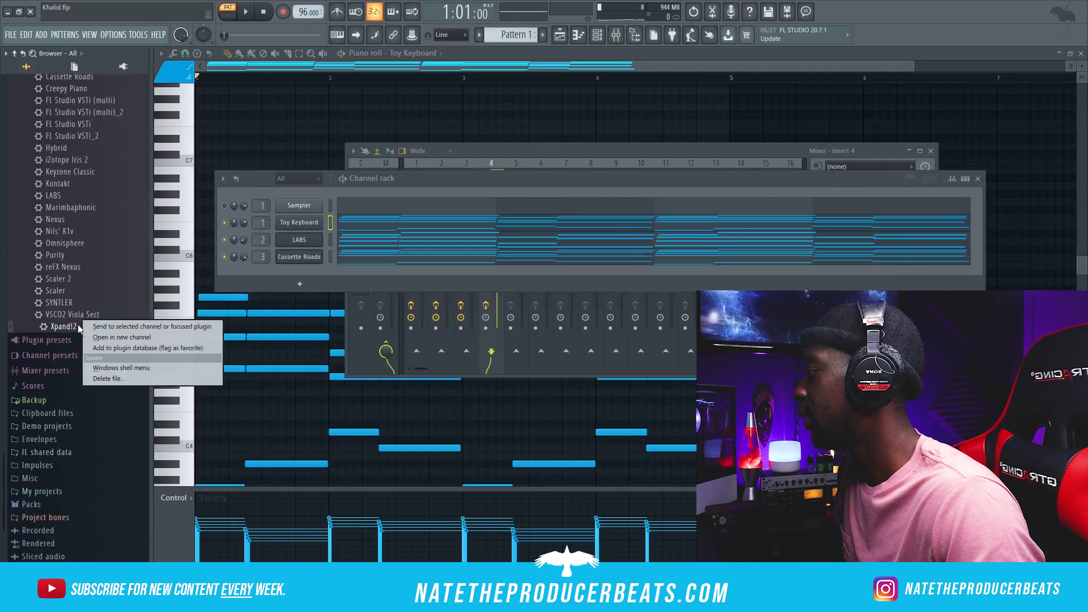
click(114, 340)
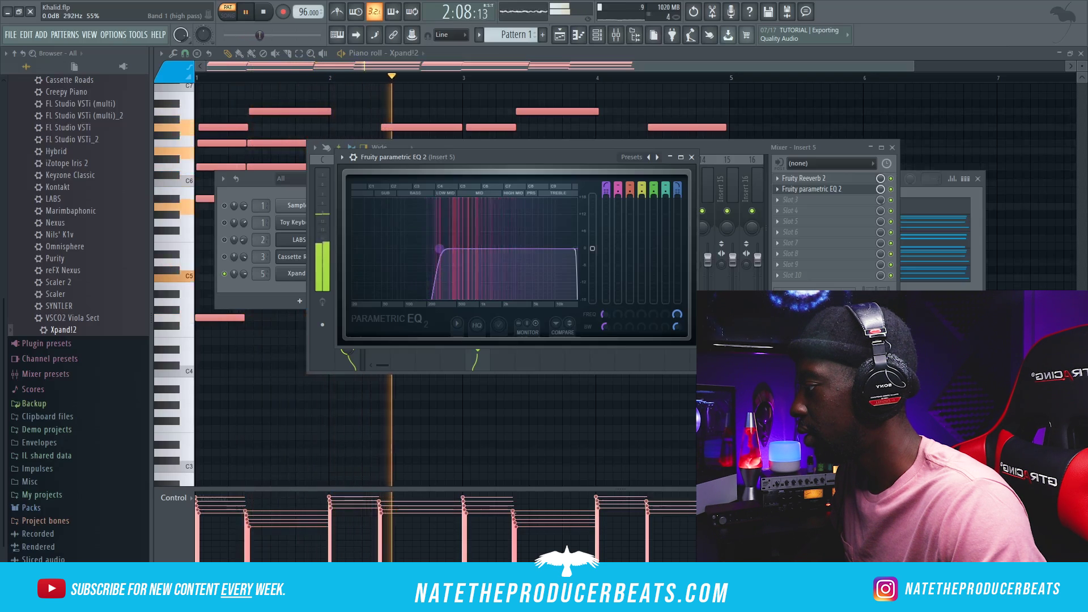
- Lower the low-pass cutoff of Fruity Parametric EQ 2 on mixer insert 5 for the Xpand!2 layer
drag(564, 245, 522, 248)
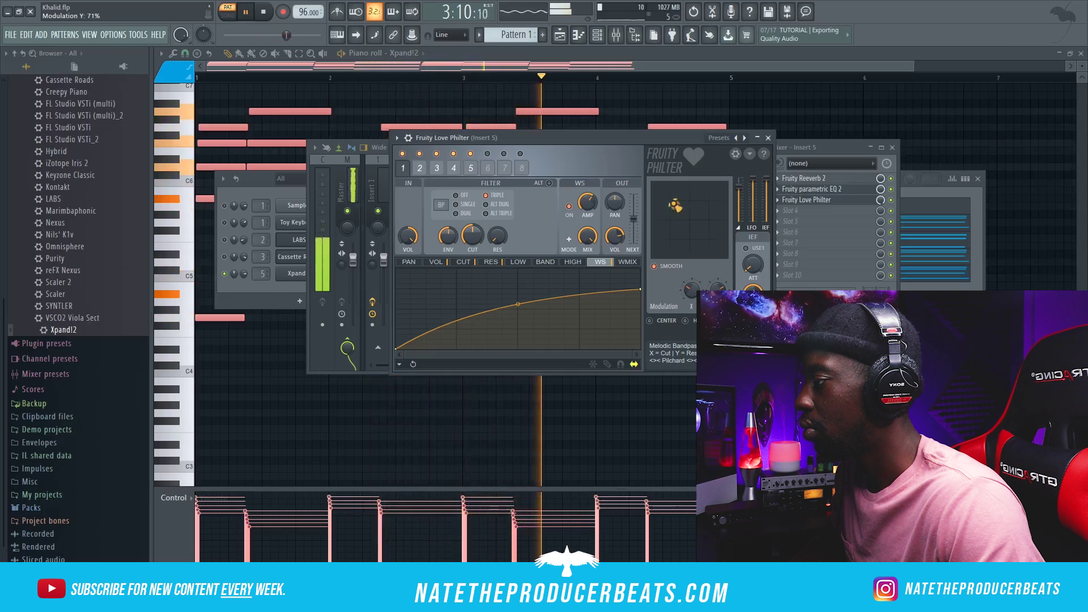
key(F9)
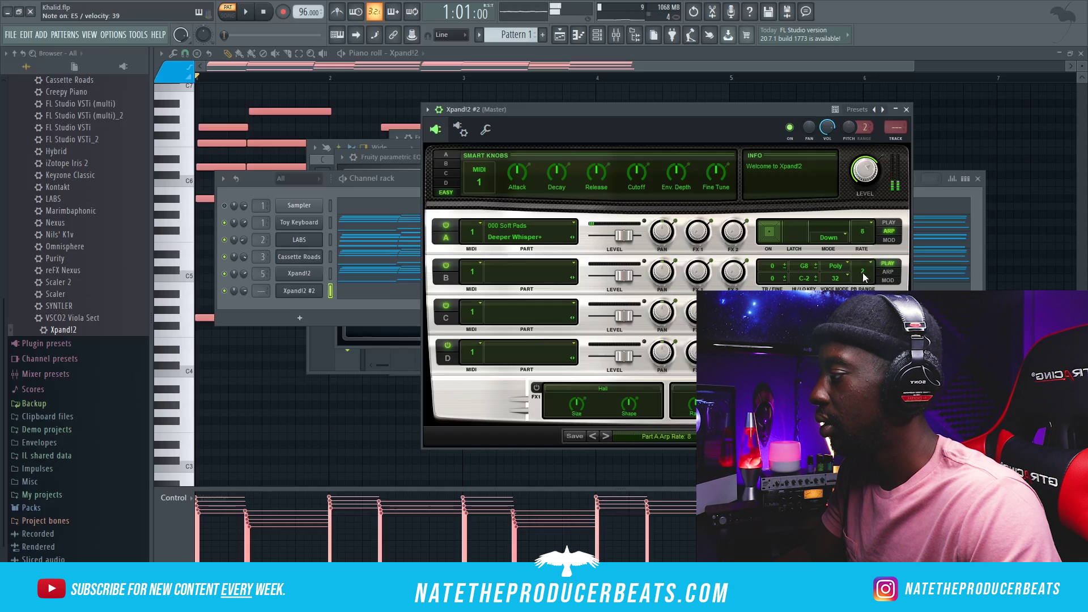
- Copy the chord notes from an existing channel into Xpand!2 #2 and route that channel to mixer insert 6
right_click(321, 252)
click(432, 270)
right_click(321, 287)
click(326, 304)
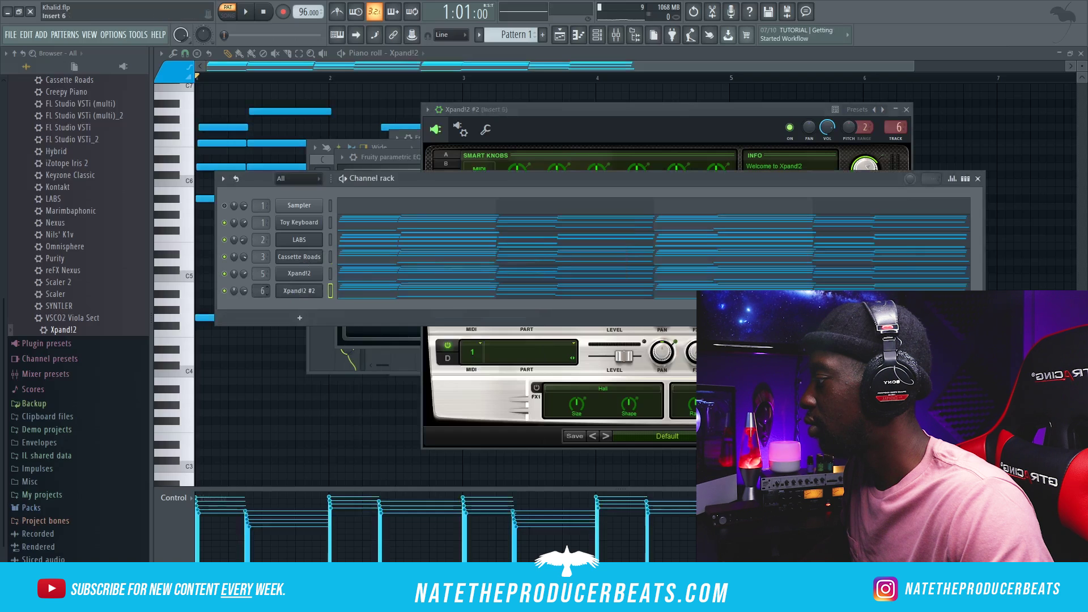
- Solo the Xpand!2 #2 channel, listen to the pattern and open the channel's piano roll
right_click(225, 298)
click(241, 299)
key(space)
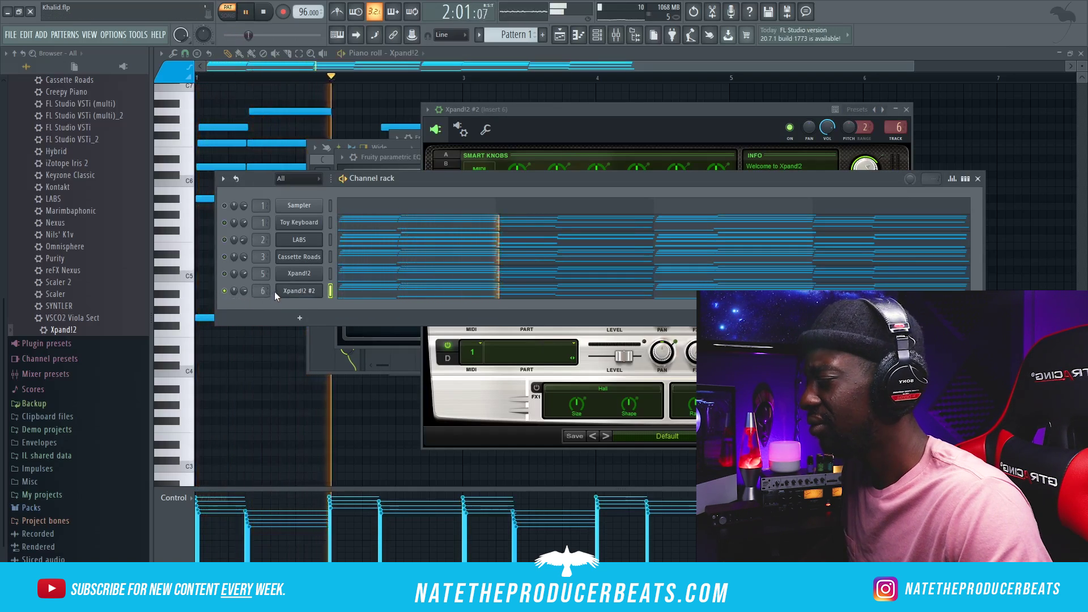
key(space)
right_click(314, 291)
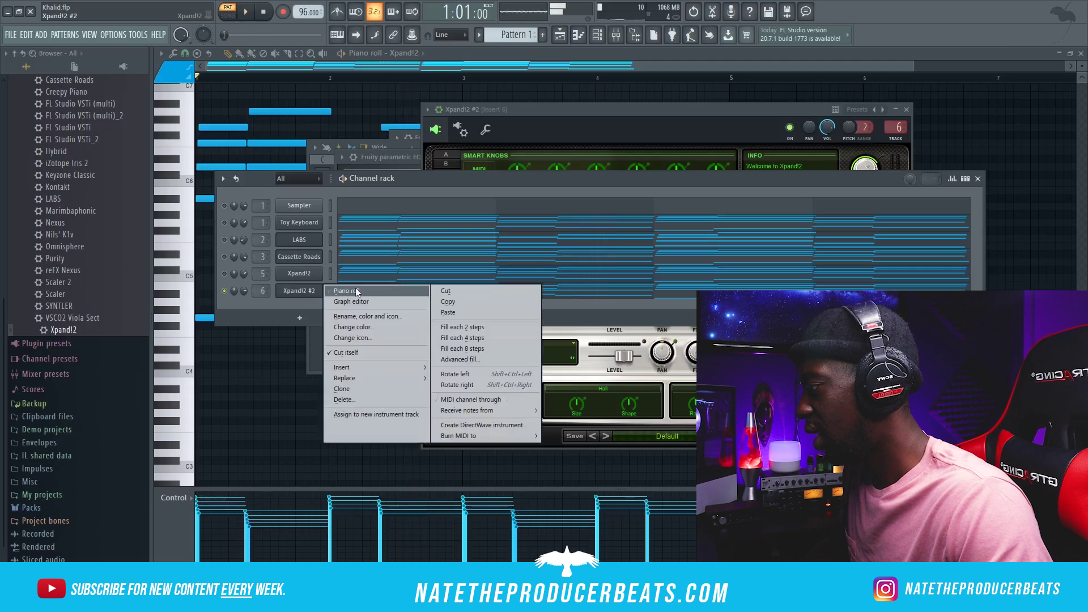
click(337, 292)
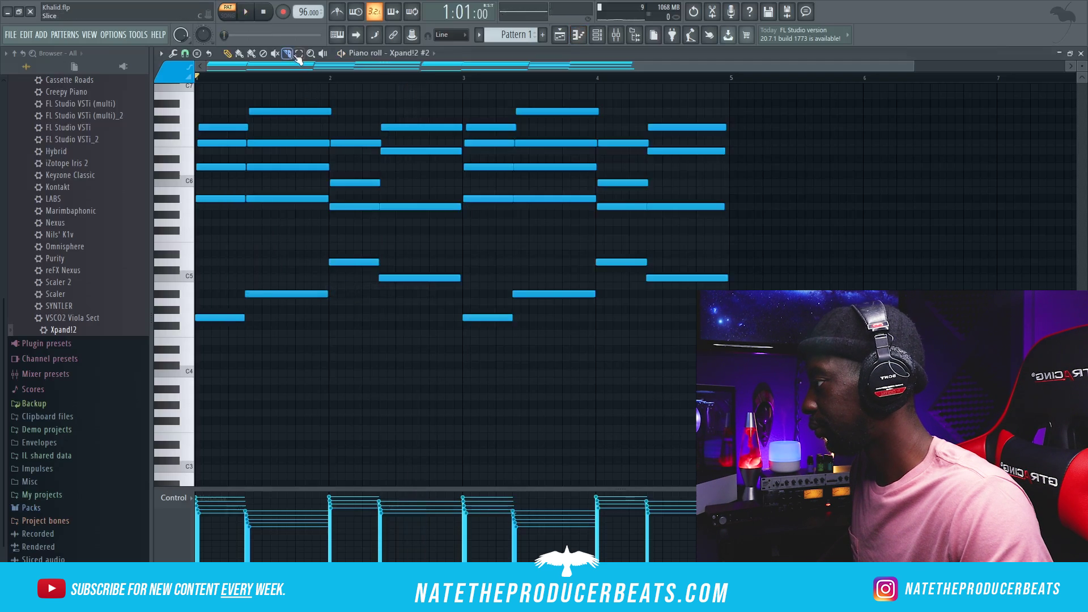
- Select all the Xpand!2 #2 notes, quantize them with the default quantizer settings and play them back
key(ctrl+a)
scroll(432, 155, up, 2)
key(alt+q)
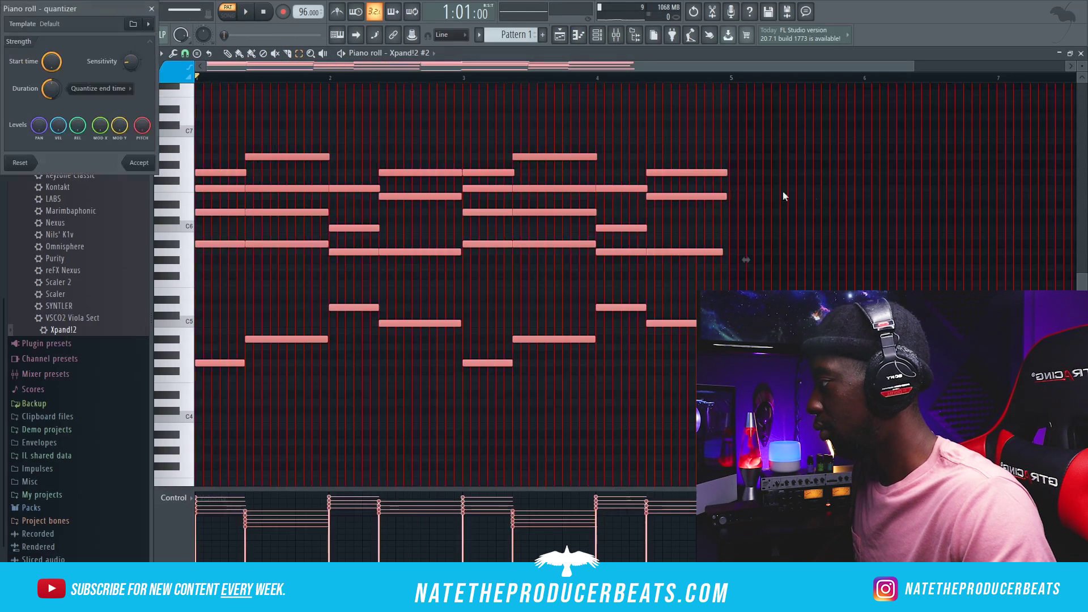
click(139, 163)
key(space)
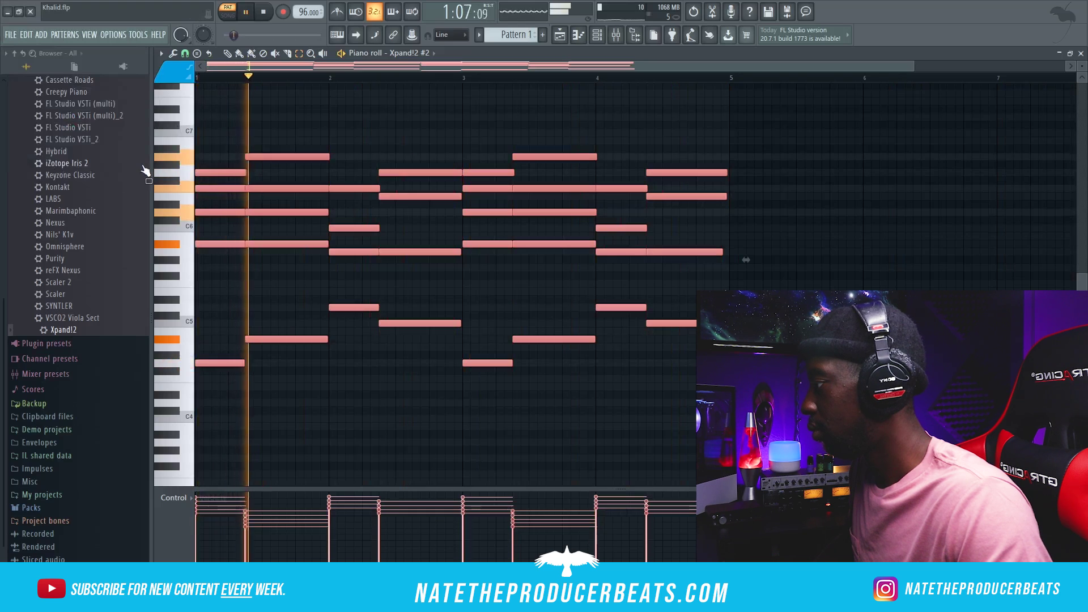
key(space)
- Shorten all the Xpand!2 #2 notes to leave a gap after each chord and listen to the pattern
drag(663, 374, 230, 50)
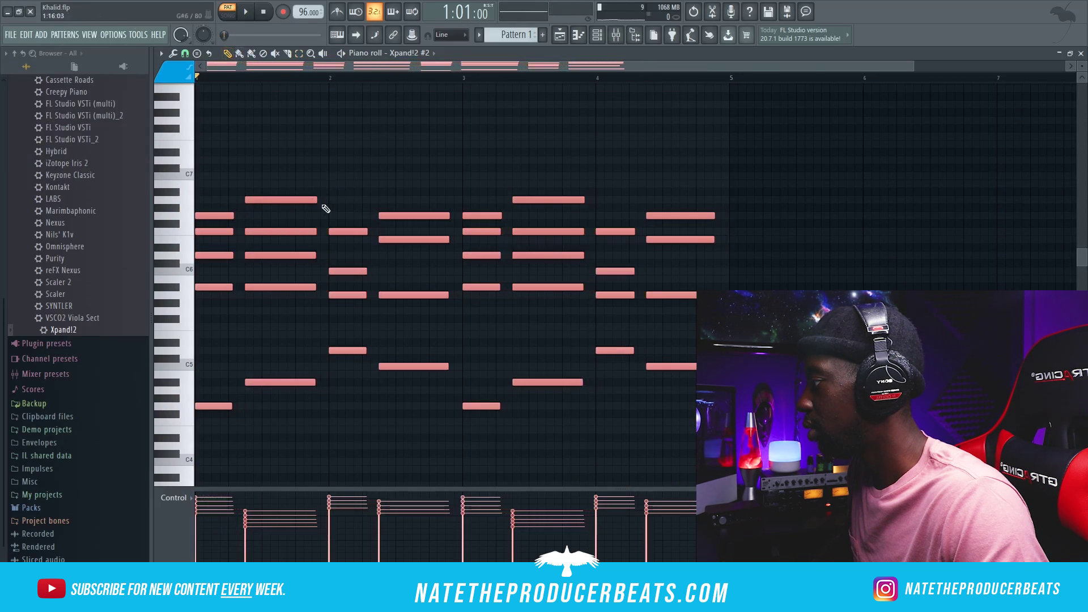
key(space)
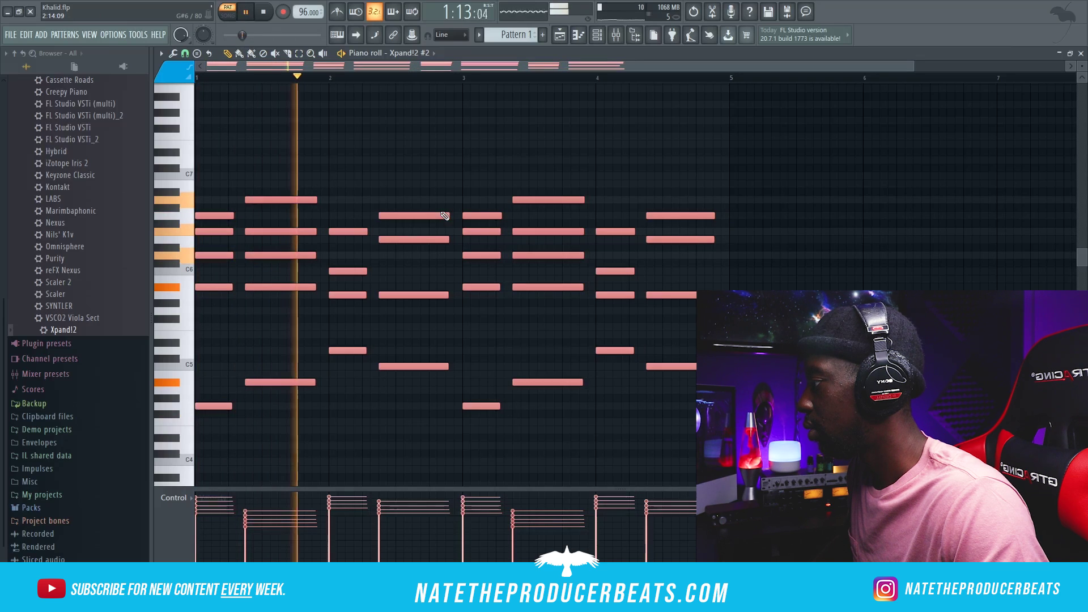
key(space)
- Transpose all the Xpand!2 #2 notes down one octave and play the chords
key(ctrl+Down)
key(space)
scroll(697, 179, down, 3)
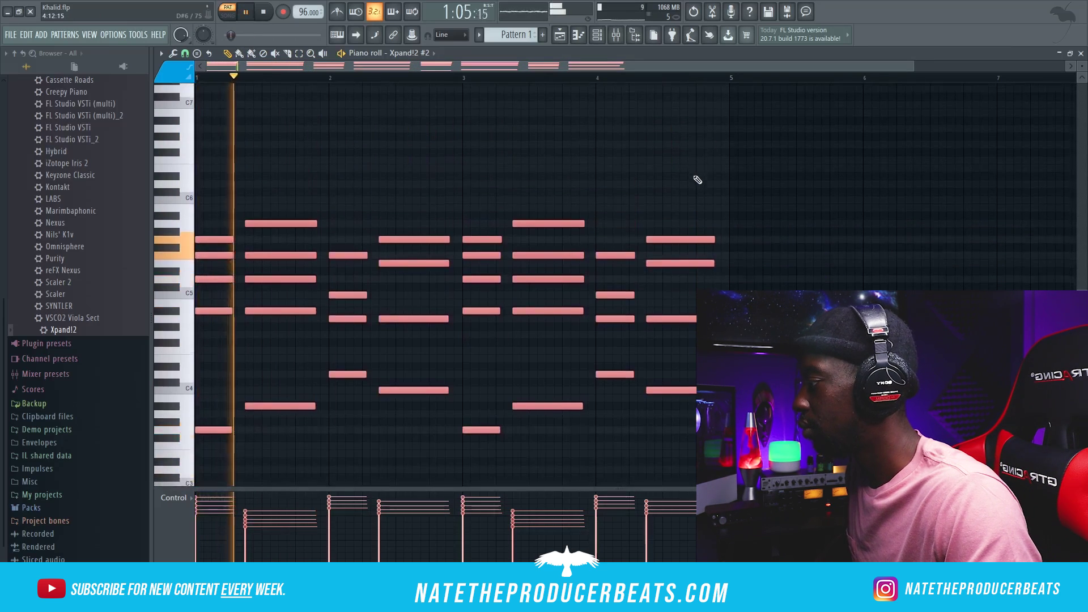
- In Fruity Parametric EQ 2 on mixer insert 6, raise the high-pass cutoff and lower the low-pass cutoff to about 4336 Hz
click(598, 37)
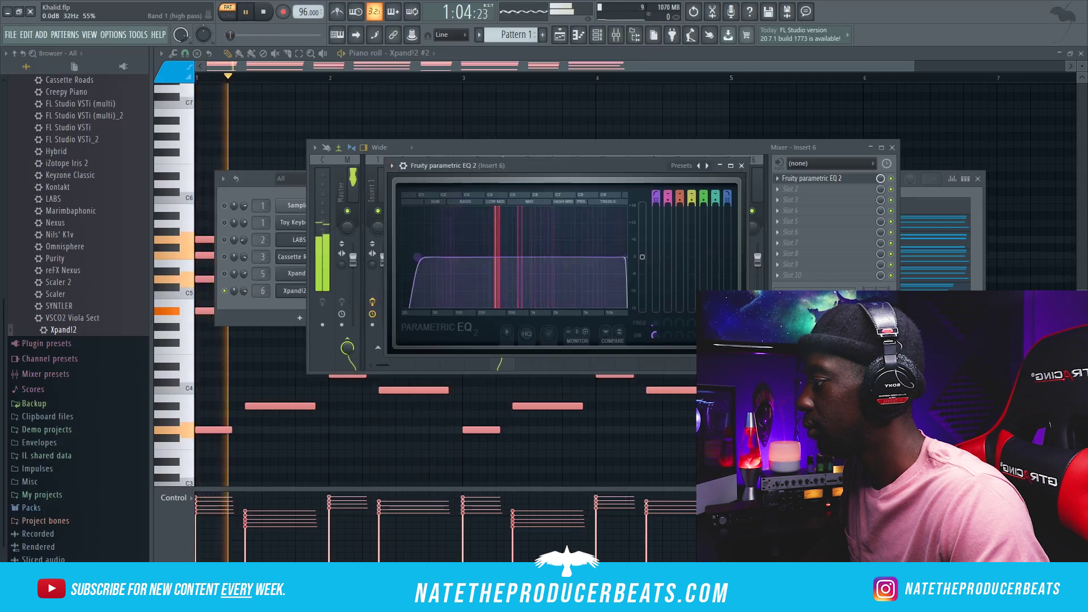
drag(419, 258, 503, 257)
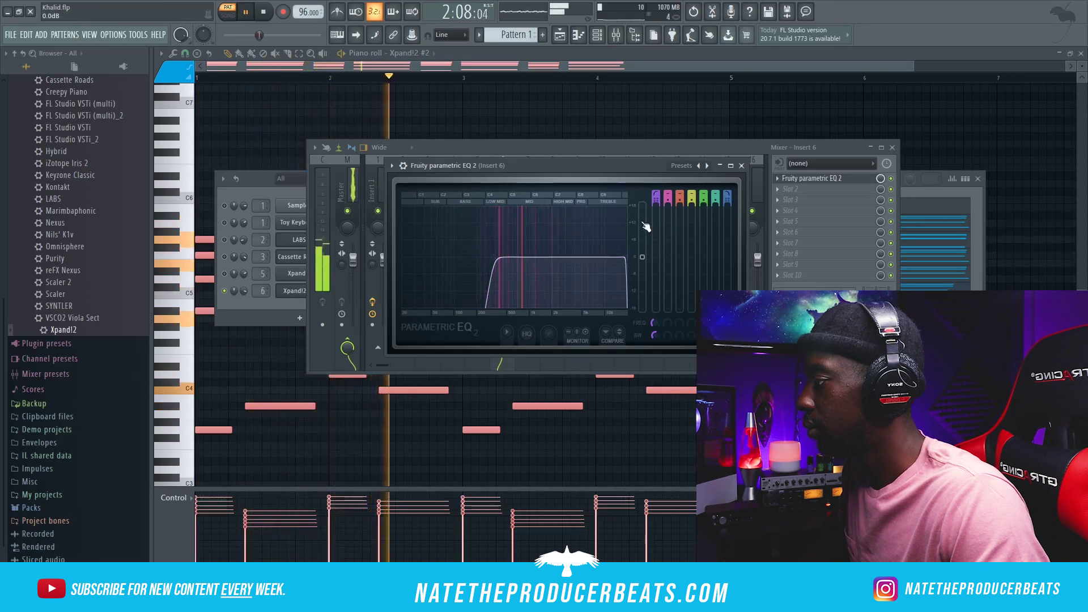
drag(626, 166, 597, 176)
drag(594, 266, 547, 266)
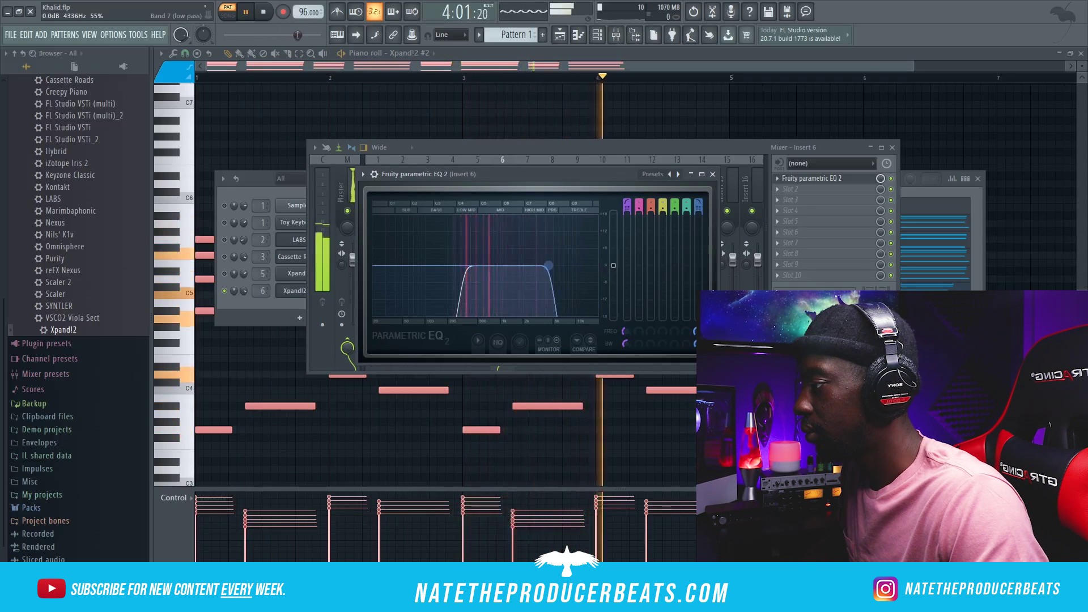
- Add PanCake2 to the second effect slot of insert 6 and raise the parametric EQ's high-pass cutoff further
key(space)
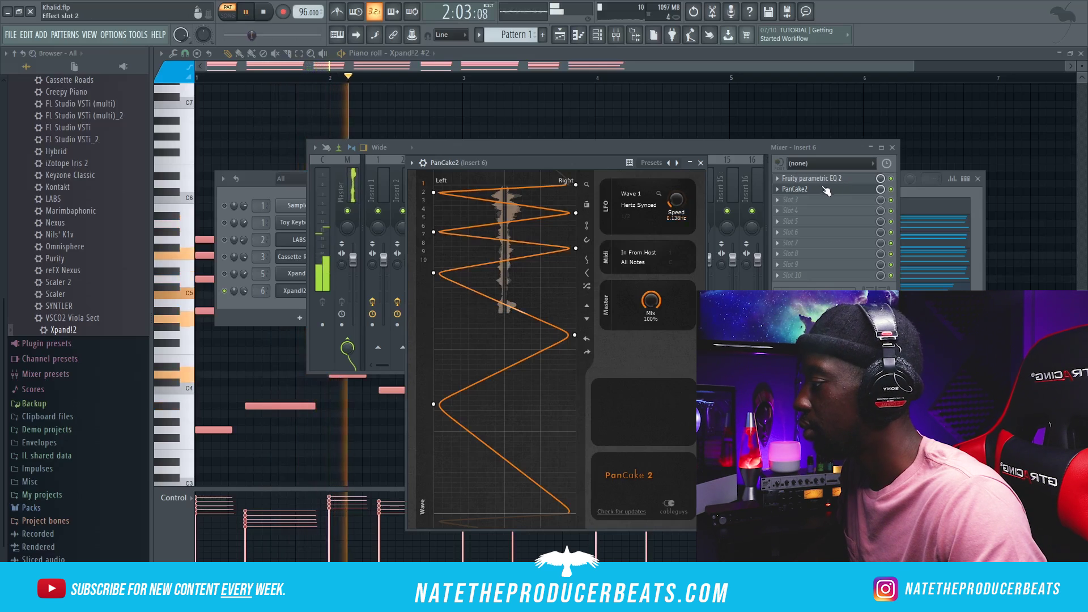
click(805, 201)
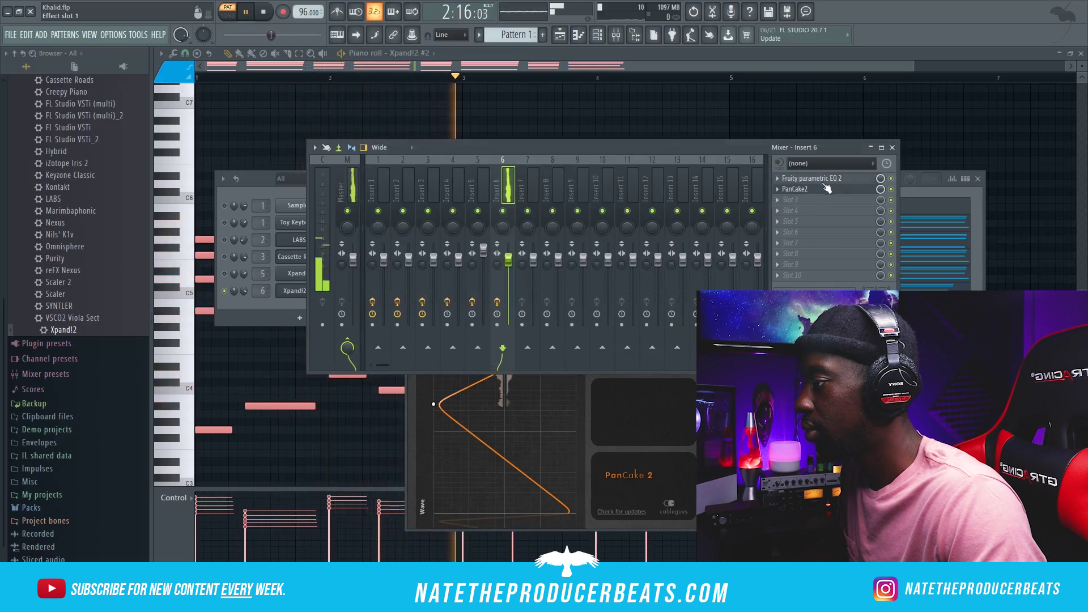
click(825, 181)
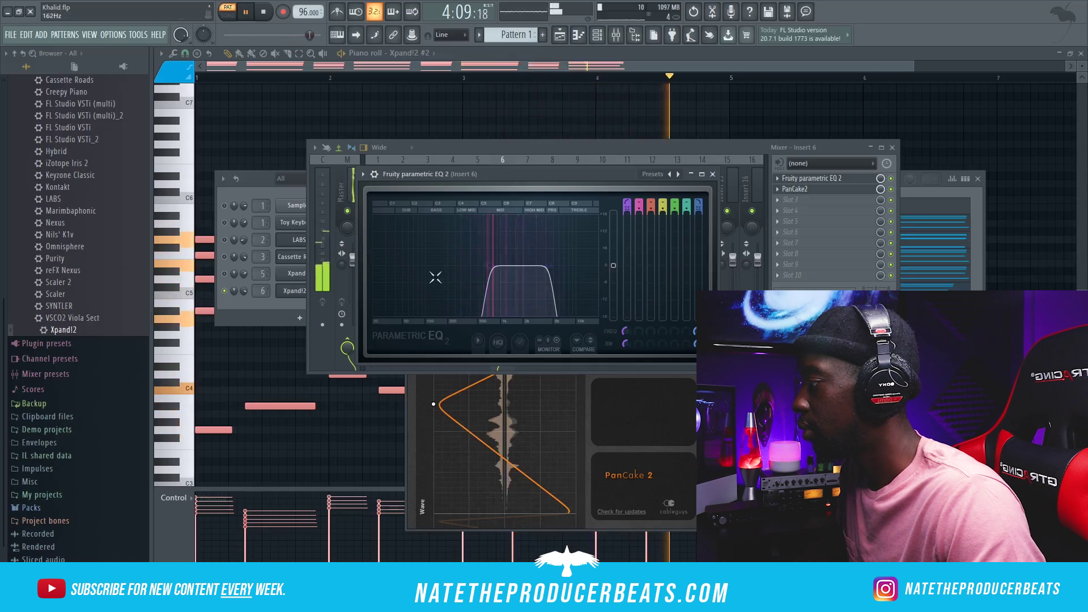
- Unmute the Cassette Roads, LABS and Toy Keyboard channels and listen to all the layers together
click(247, 289)
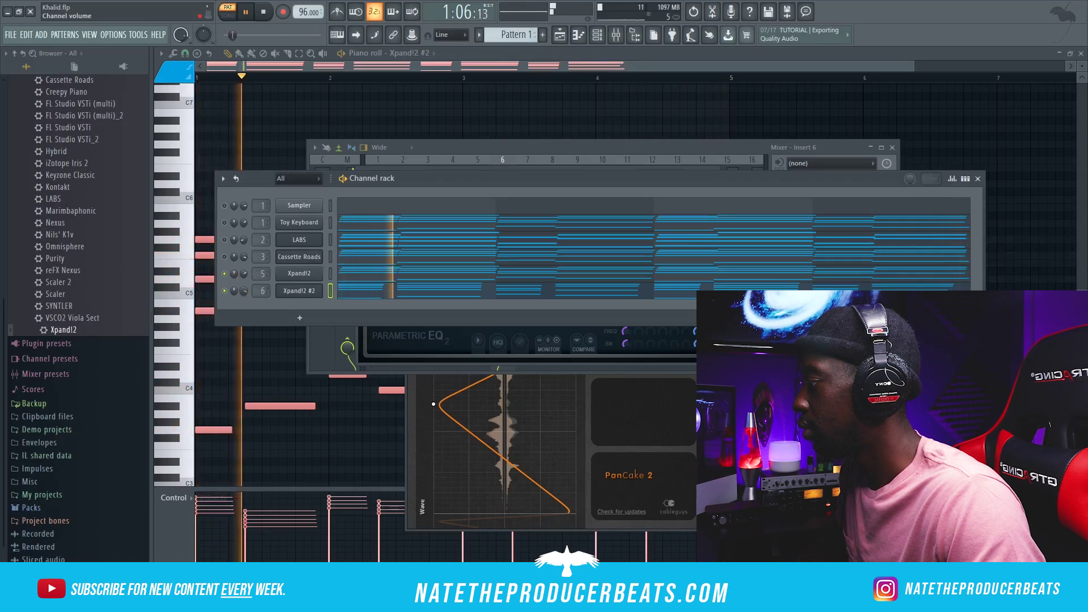
drag(224, 257, 226, 222)
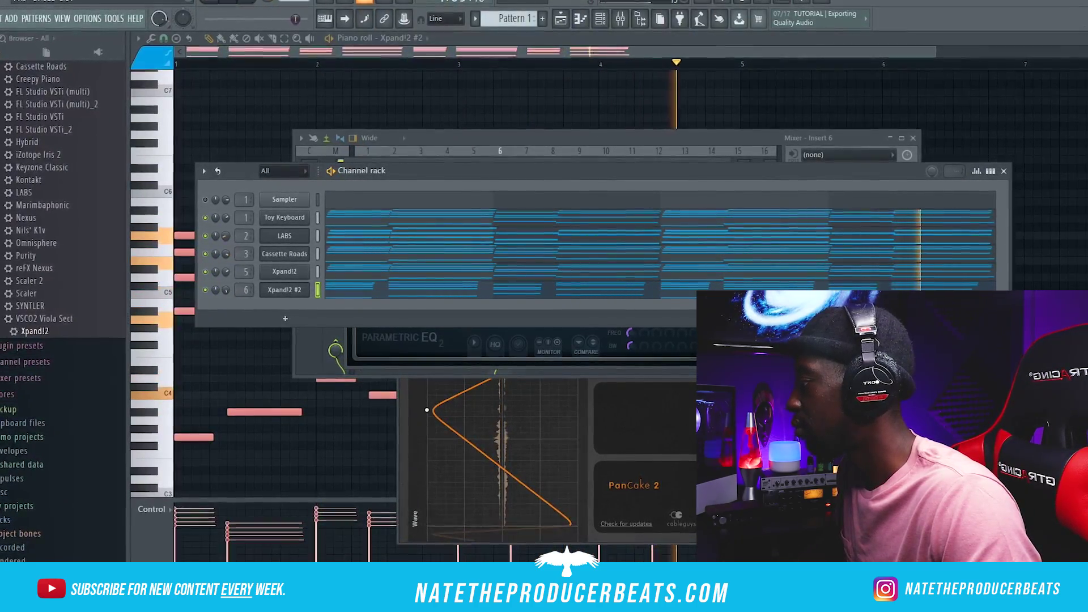
key(space)
- In the first Xpand!2 channel, change part A to the Bright Pads patch Strato Pad+ and play the pattern
click(283, 274)
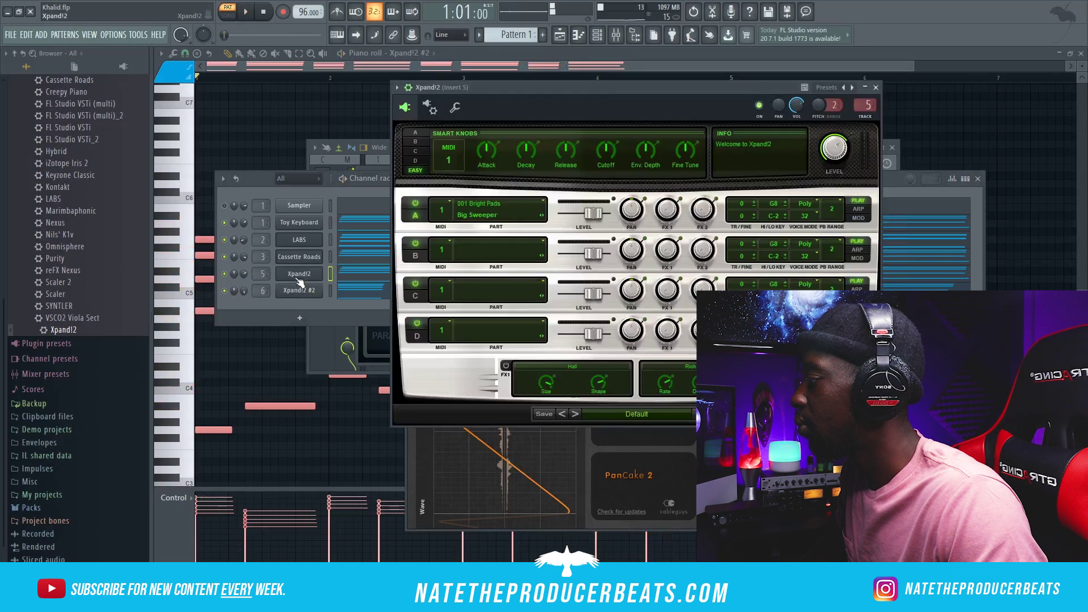
click(505, 217)
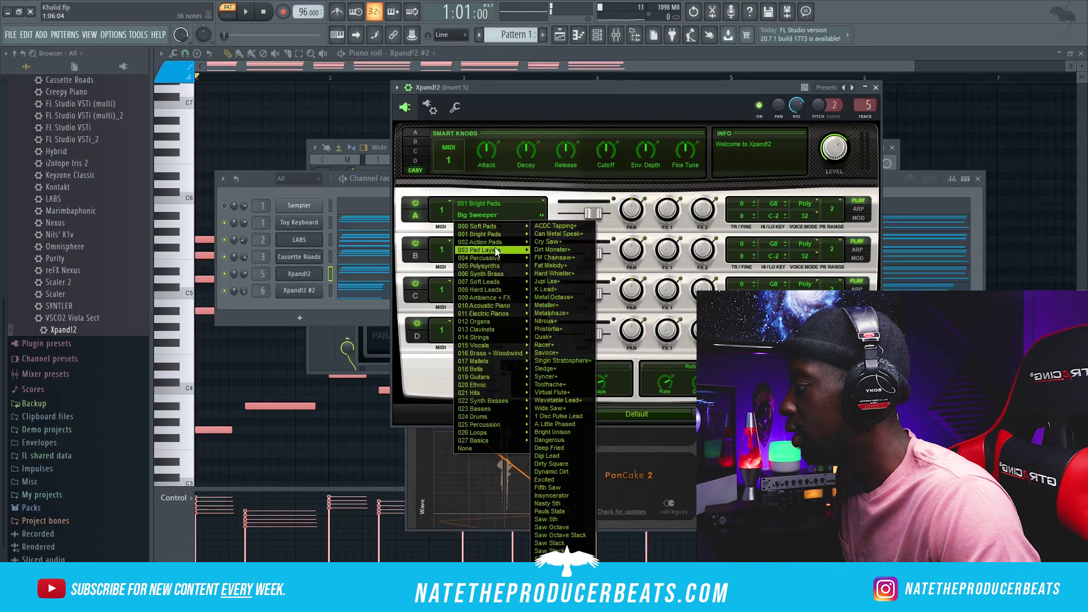
mouse_move(503, 237)
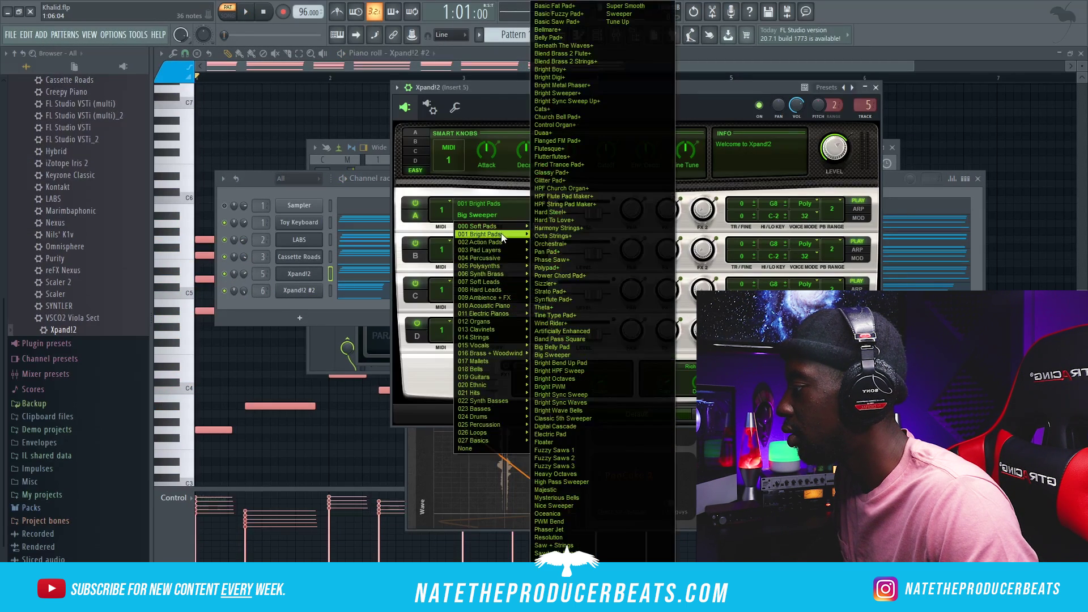
click(590, 293)
key(space)
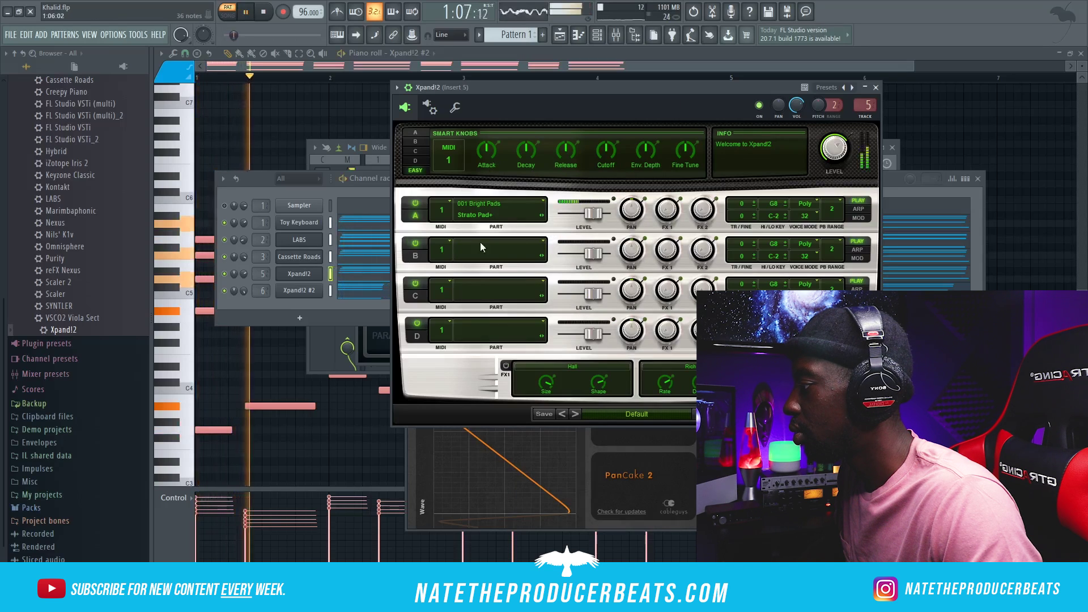
click(543, 217)
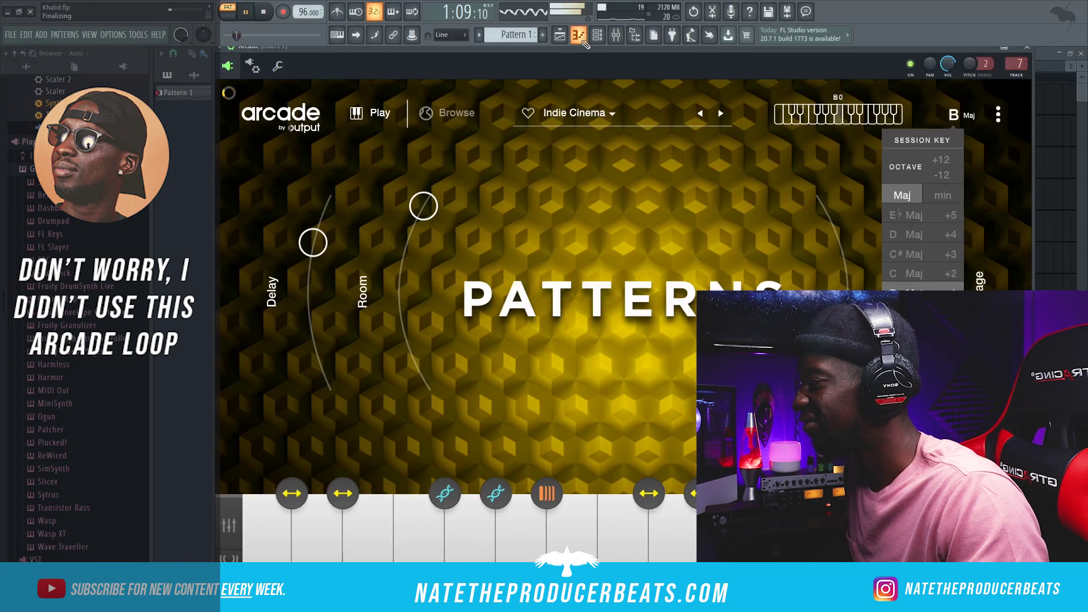
- View the notes of the Arcade channel that plays the Indie Cinema kit
click(579, 36)
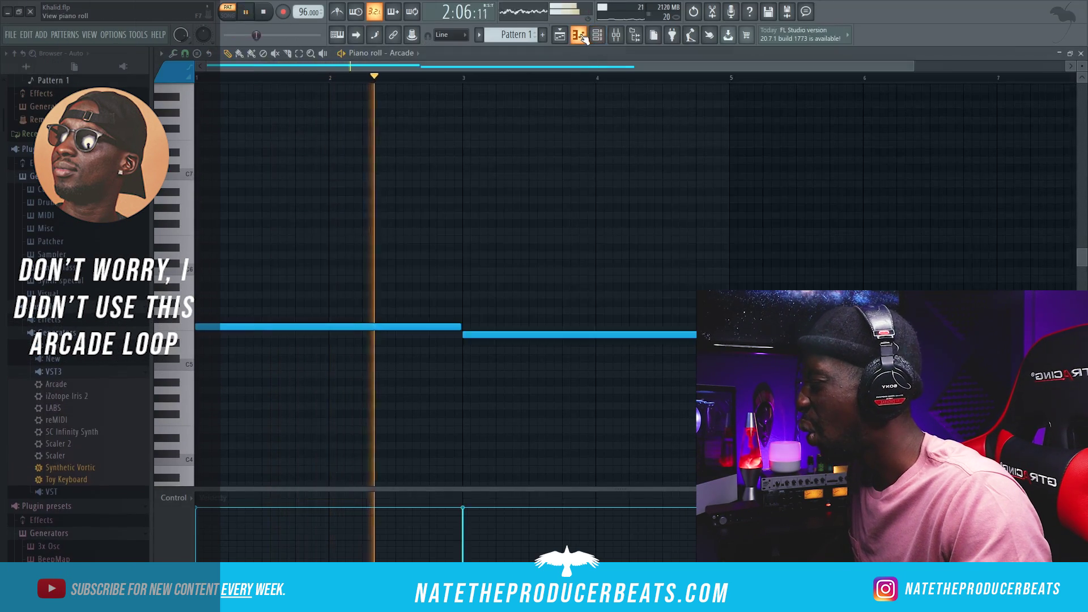
click(579, 36)
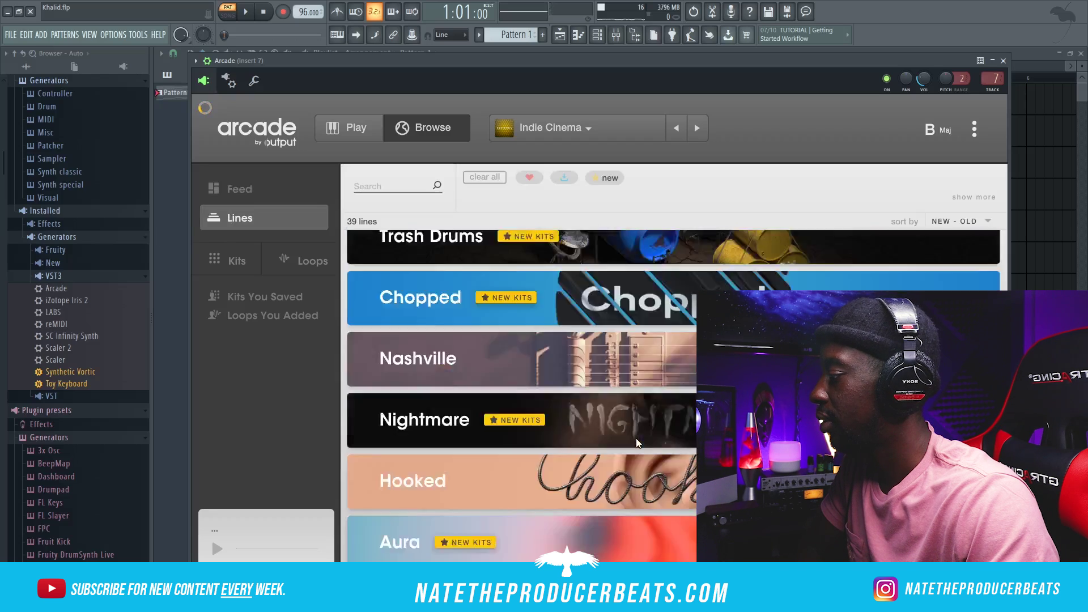
- Open Arcade's Warped line and complete the one-note-per-bar Arcade pattern with a fourth note at the start of bar 4
scroll(636, 438, down, 4)
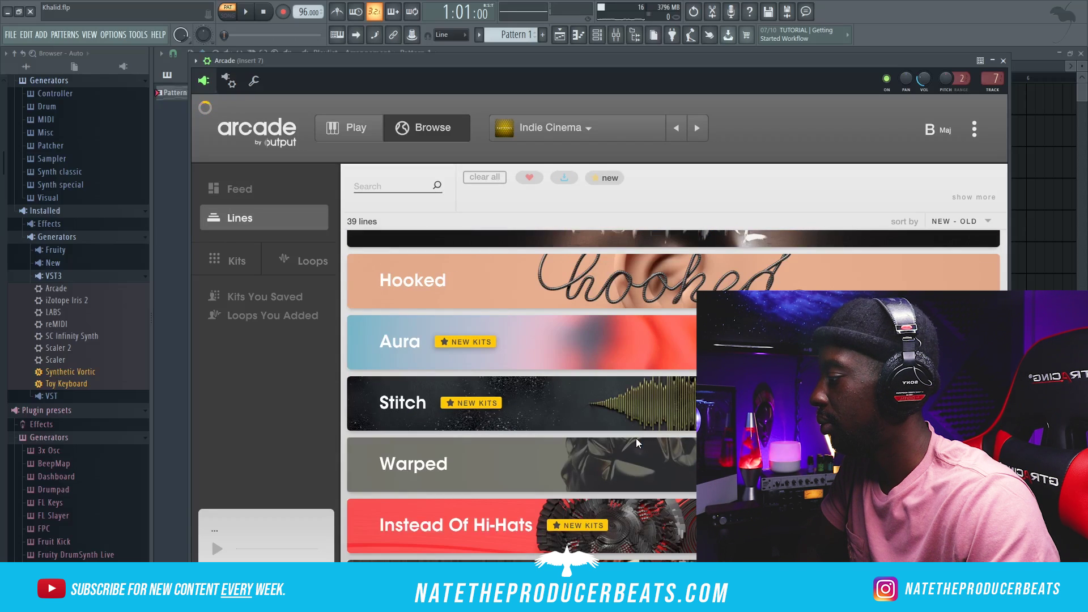
click(617, 471)
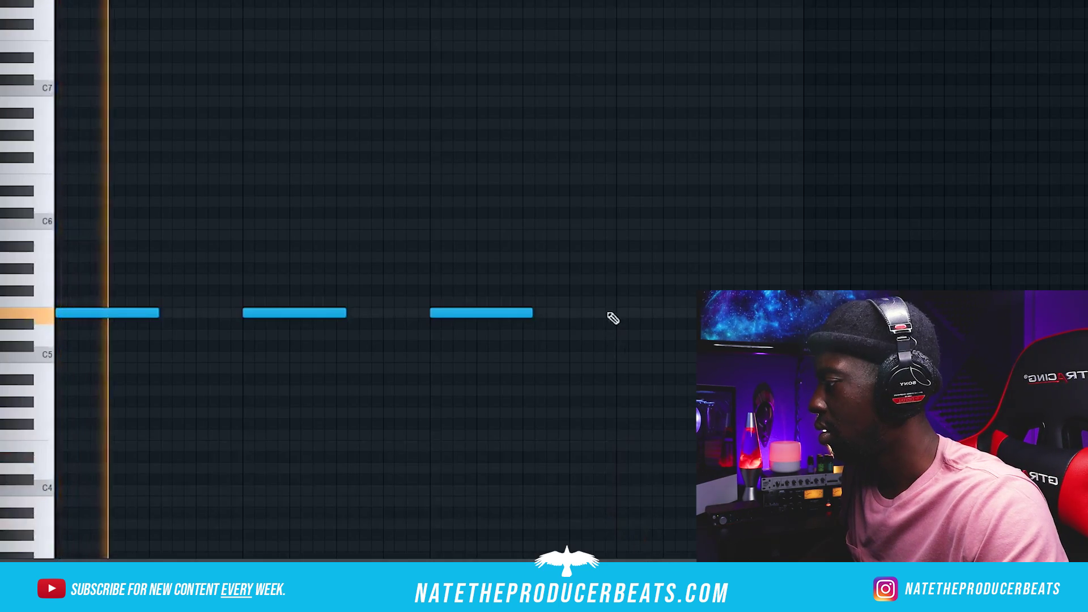
click(618, 313)
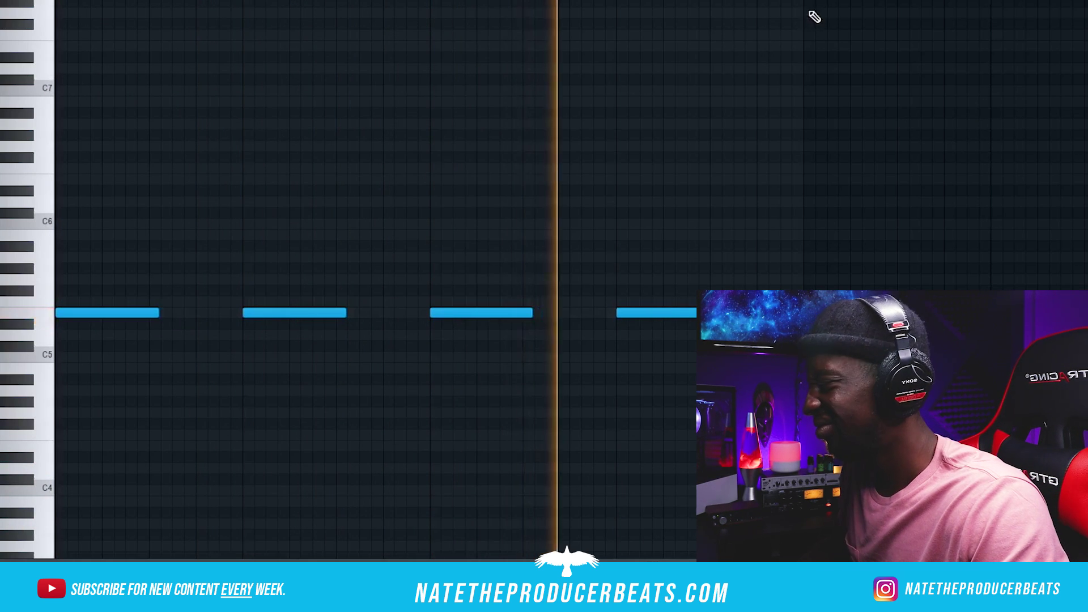
key(F6)
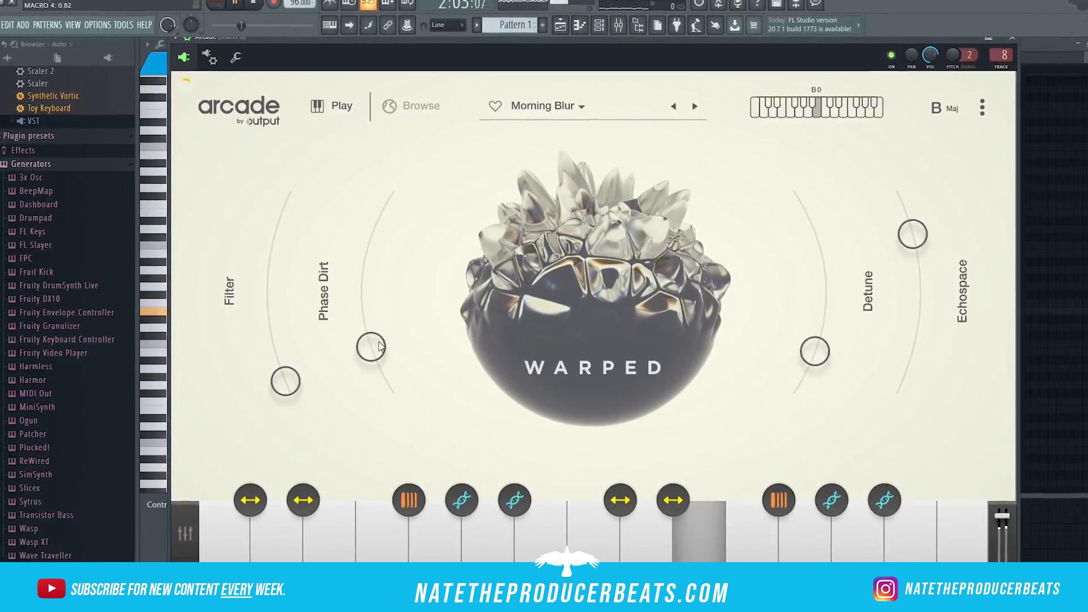
- Lower Phase Dirt and raise Filter in Arcade's Morning Blur kit, and raise the high-pass cutoff in insert 8's Fruity Parametric EQ 2
drag(372, 347, 381, 385)
drag(283, 383, 253, 247)
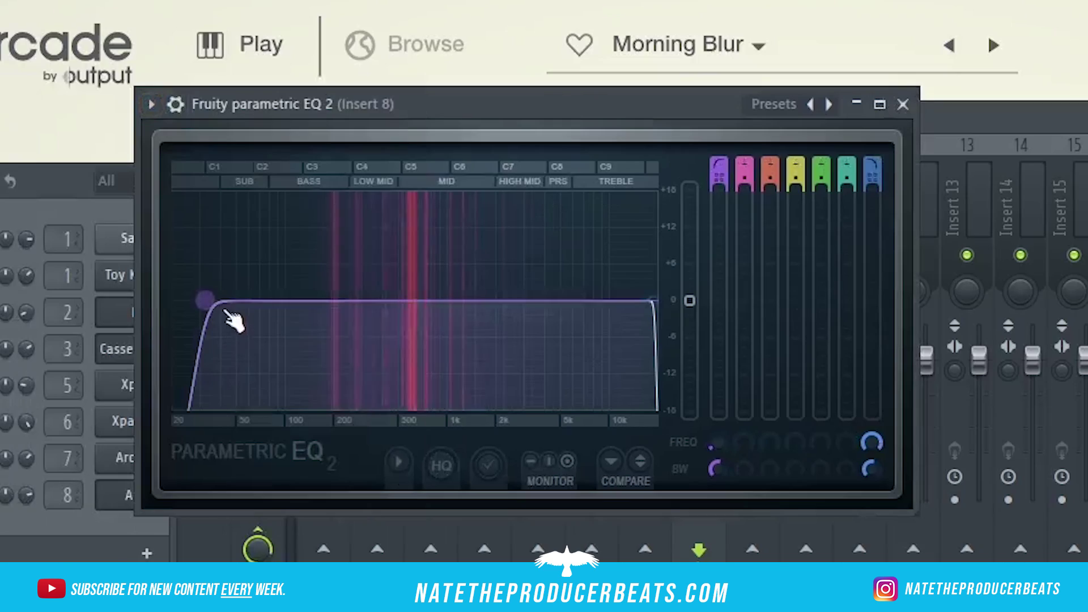
drag(206, 300, 376, 299)
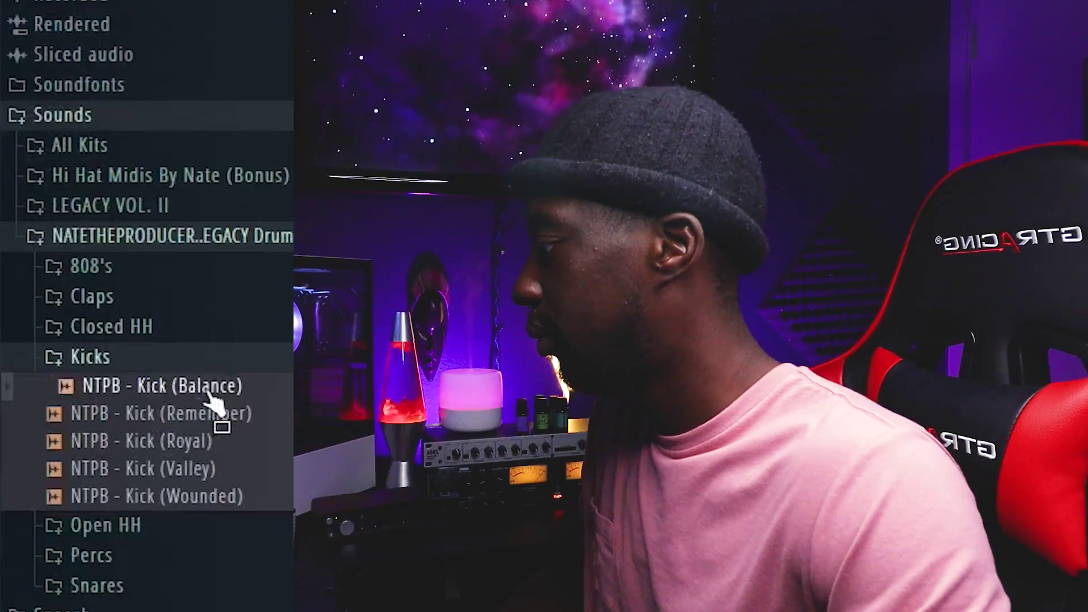
- Add NTPB - Kick (Balance) as a channel and audition the closed hi-hats Shhh and Spicy for the drum pattern
right_click(219, 388)
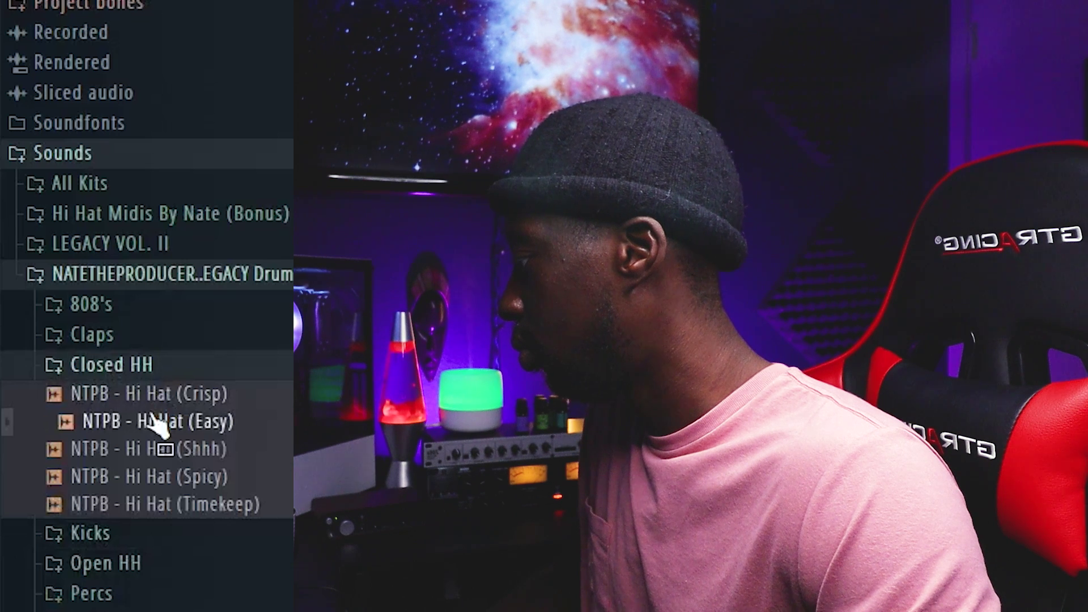
click(149, 449)
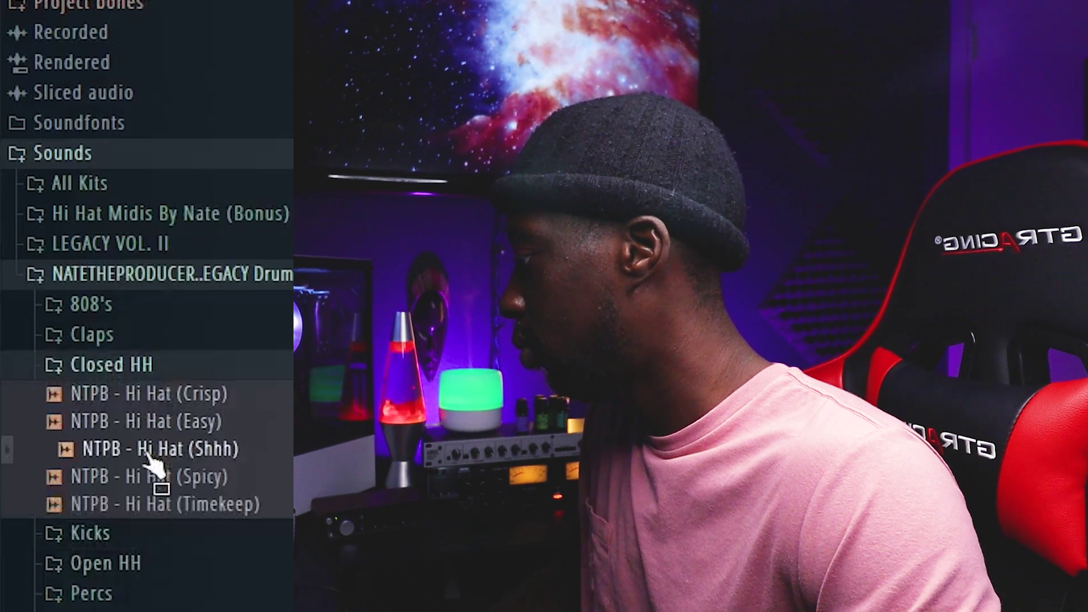
click(148, 477)
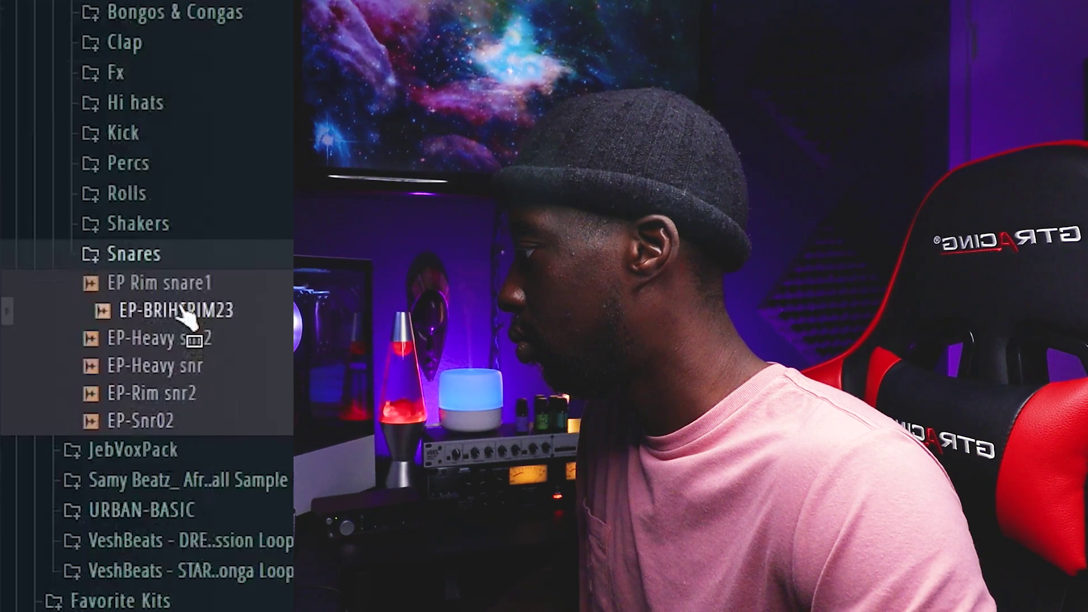
- Transpose the EP-BRIHTRIM23 snare notes up one semitone and stop playback
key(Up)
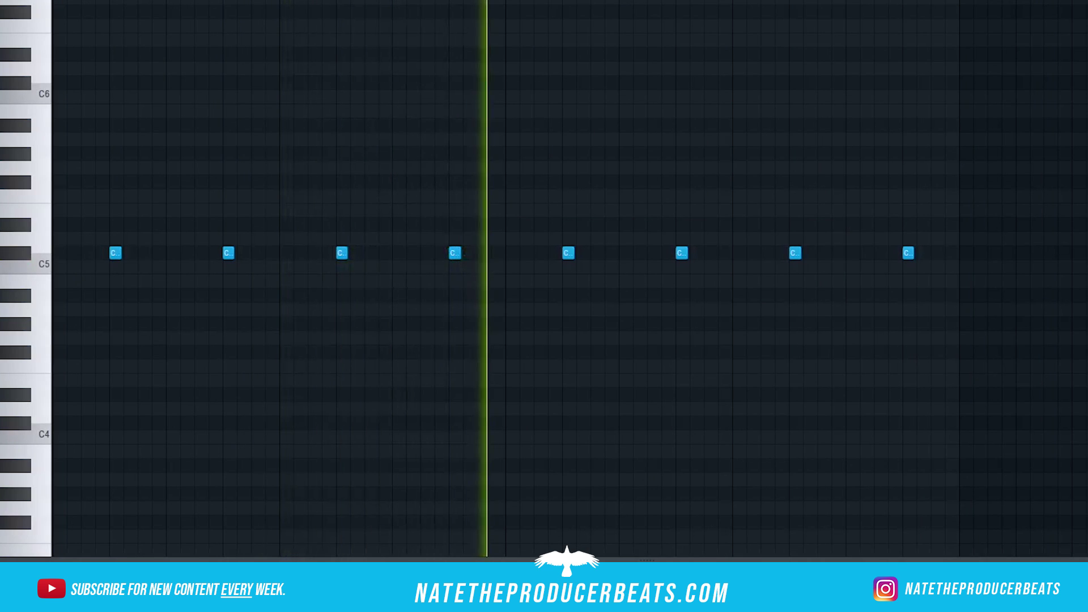
click(267, 12)
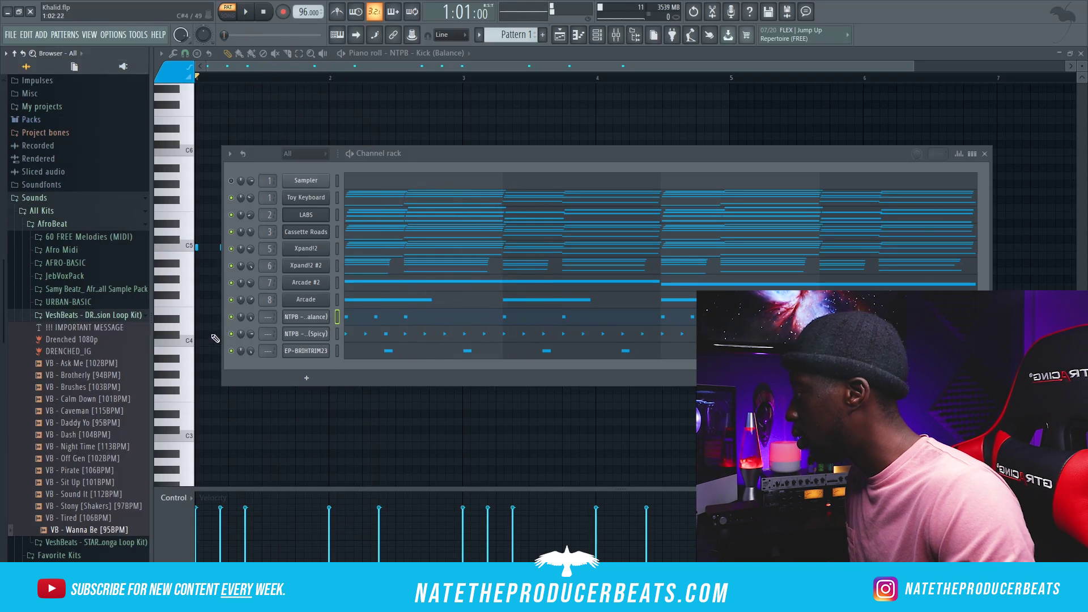
- Open the VB - Wanna Be [95BPM] drum loop in a new channel and return to the channel rack
right_click(106, 532)
click(187, 459)
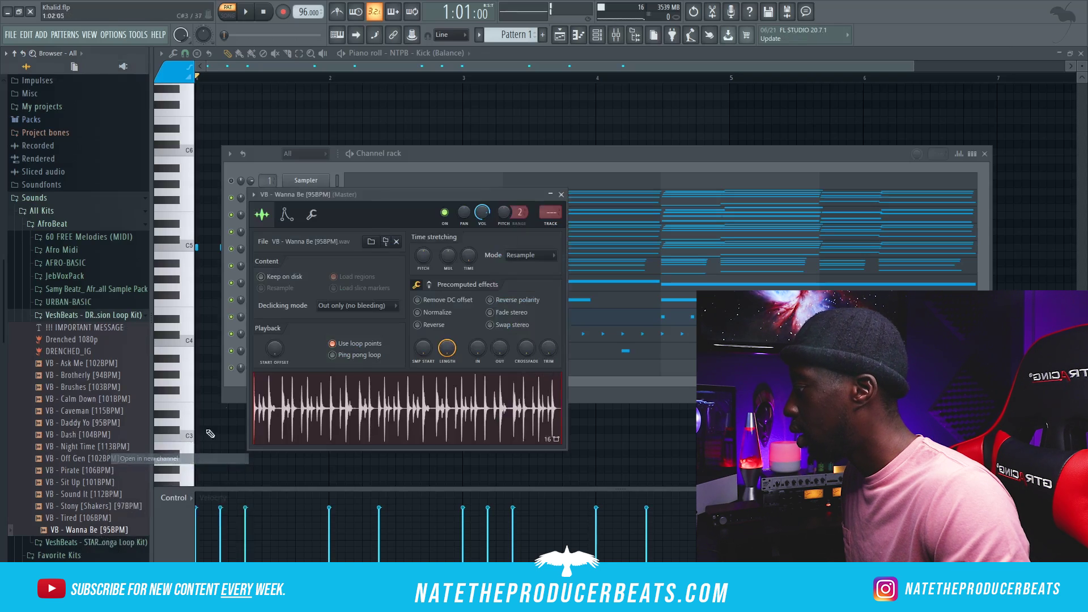
click(631, 198)
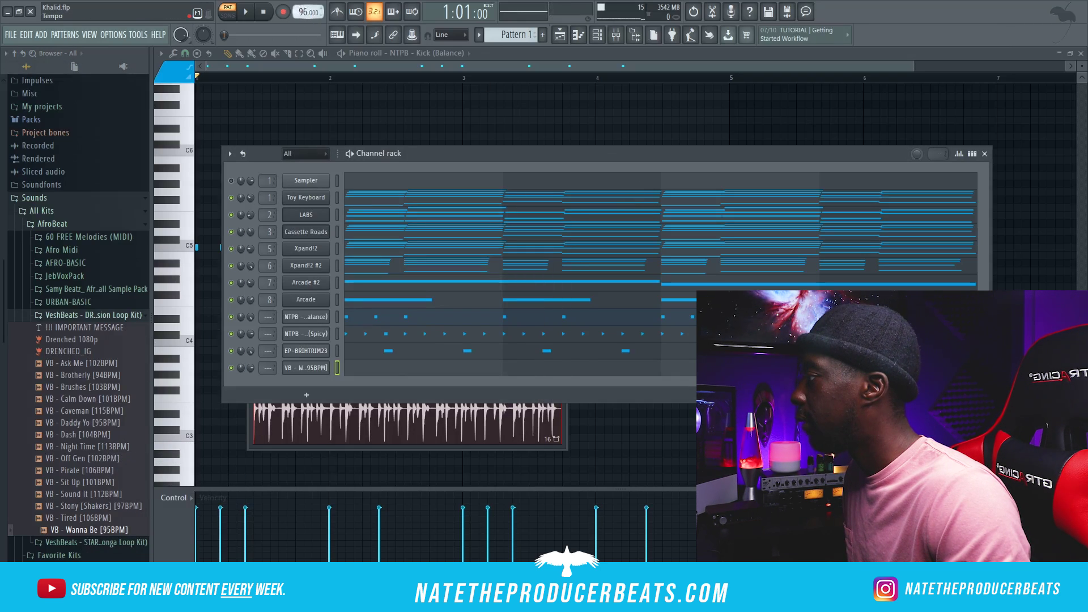
- Set the project tempo to 95 BPM and draw one sustained C5 note across four bars for the VB - Wanna Be loop
right_click(327, 366)
click(351, 368)
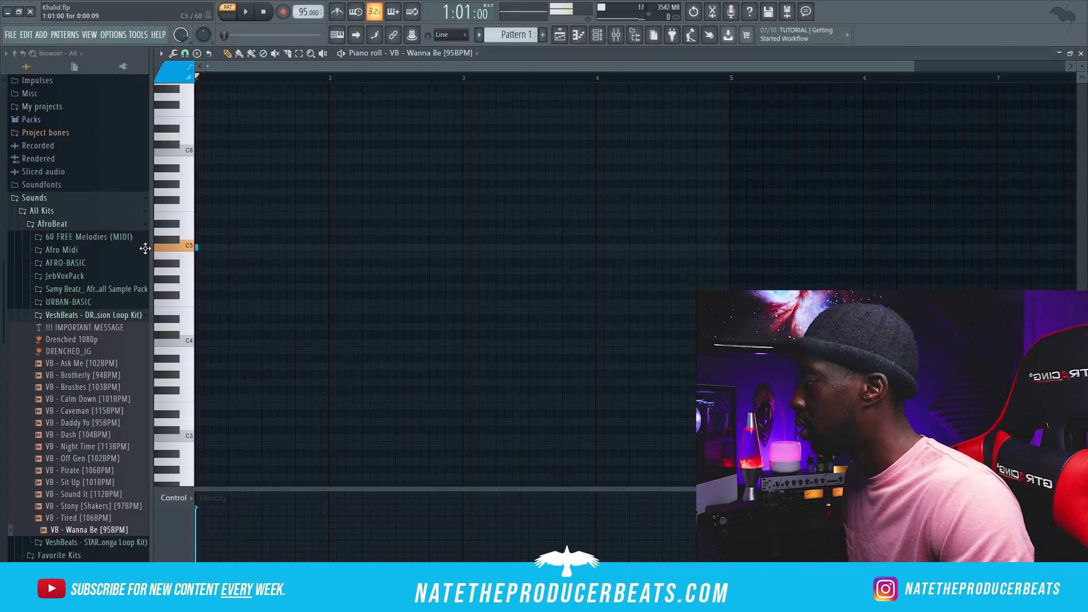
drag(199, 248, 677, 253)
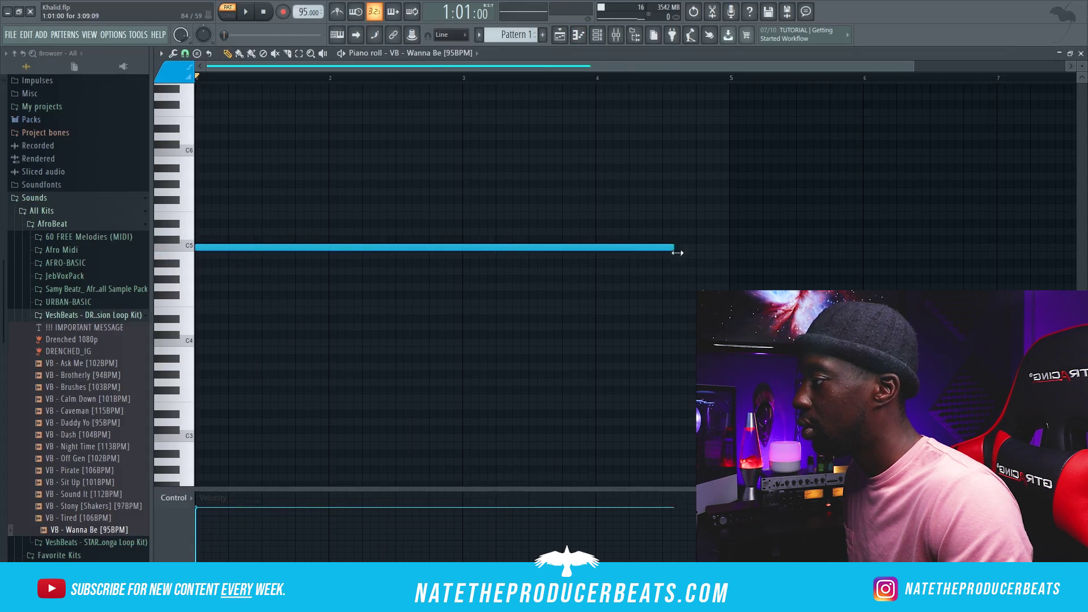
key(F6)
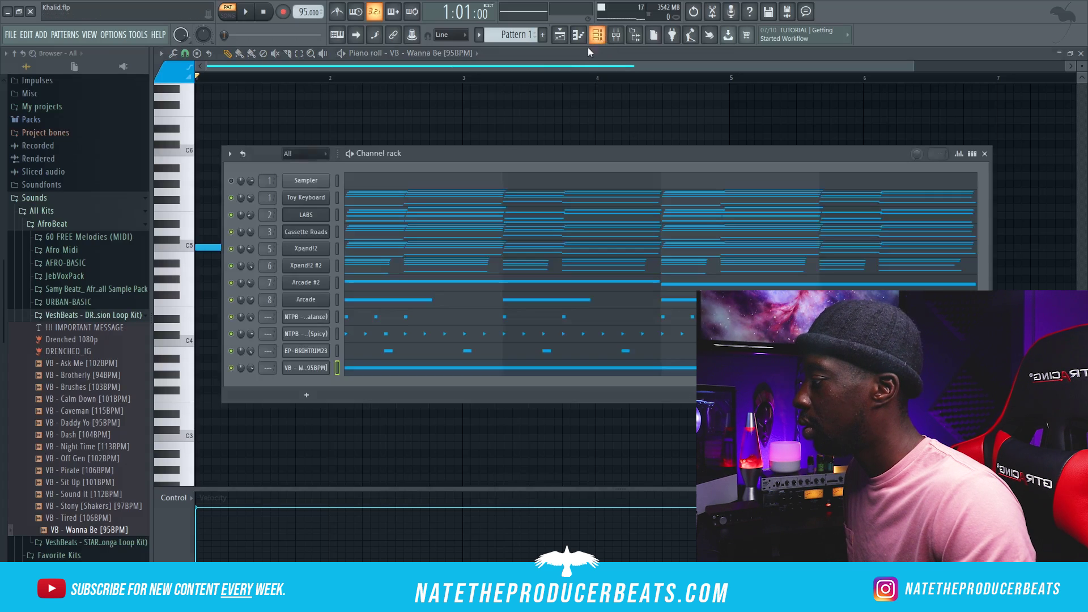
- While the beat plays, lower the low-pass cutoff in insert 9's Fruity Parametric EQ 2 and add PanCake2 to its second slot
key(space)
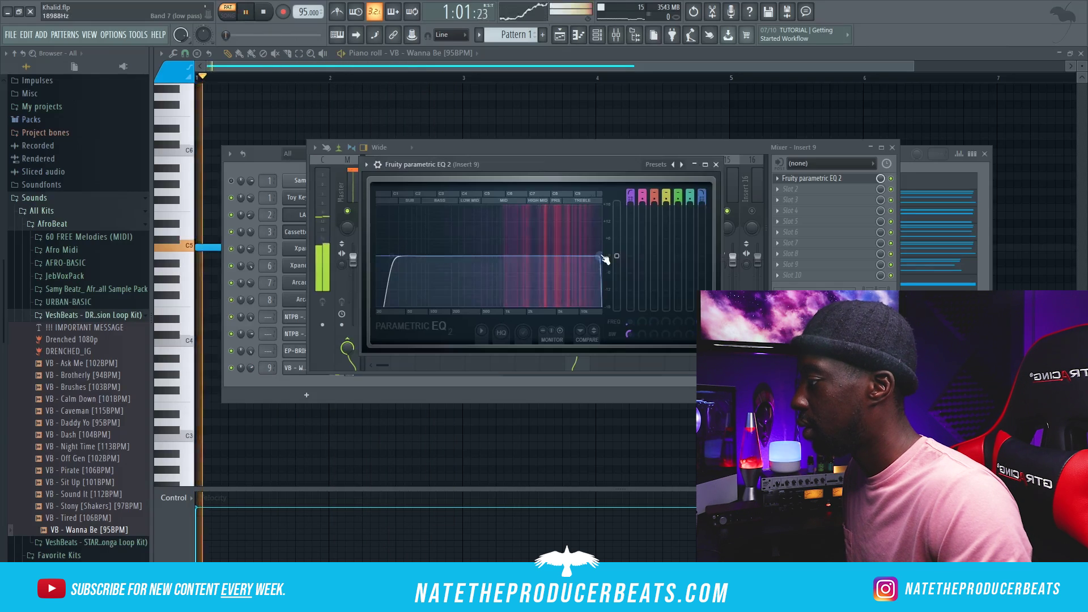
drag(603, 256, 558, 257)
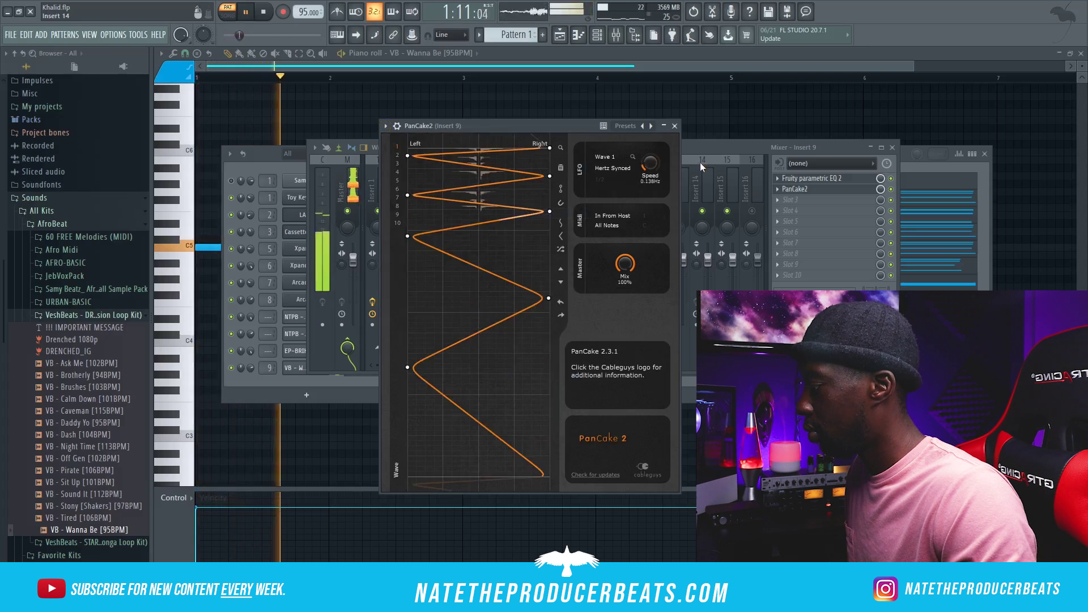
click(744, 148)
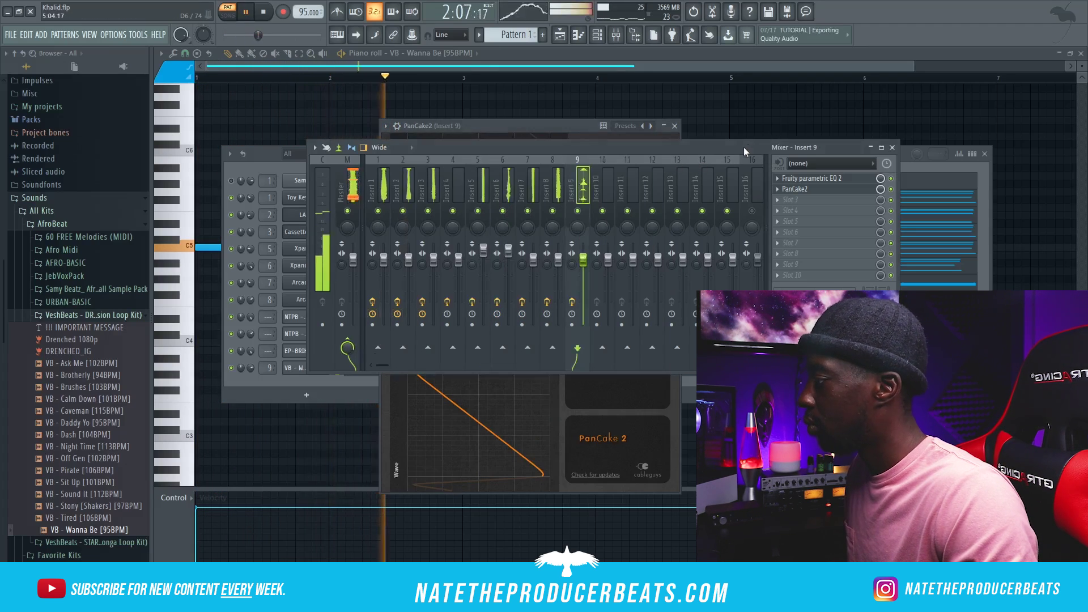
- Add the Owww vocal sample as a channel with short C5 hits early in bars 1 and 3
click(270, 376)
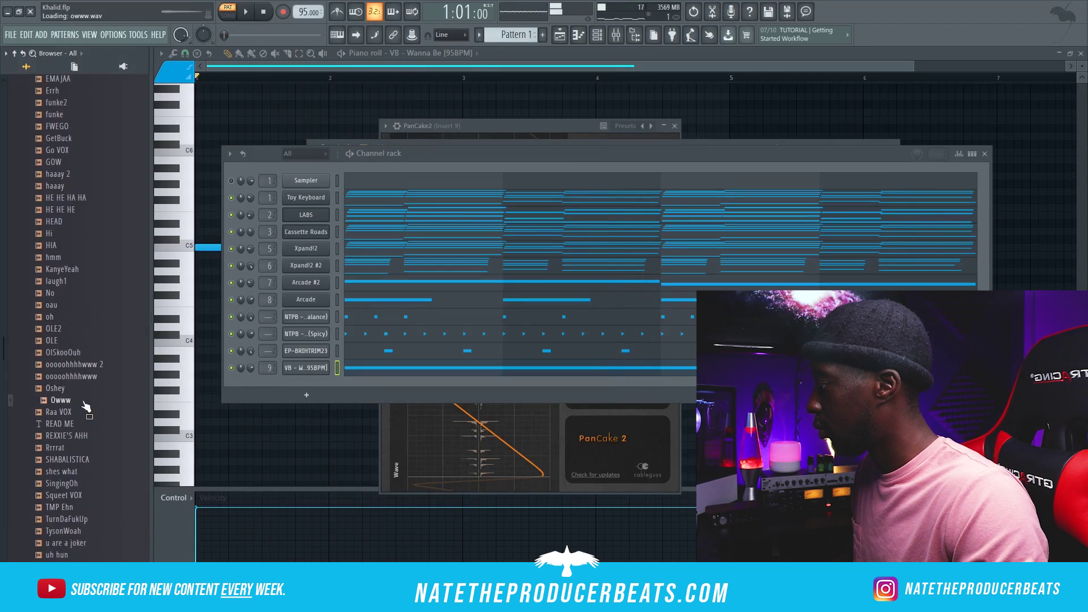
key(F6)
click(481, 249)
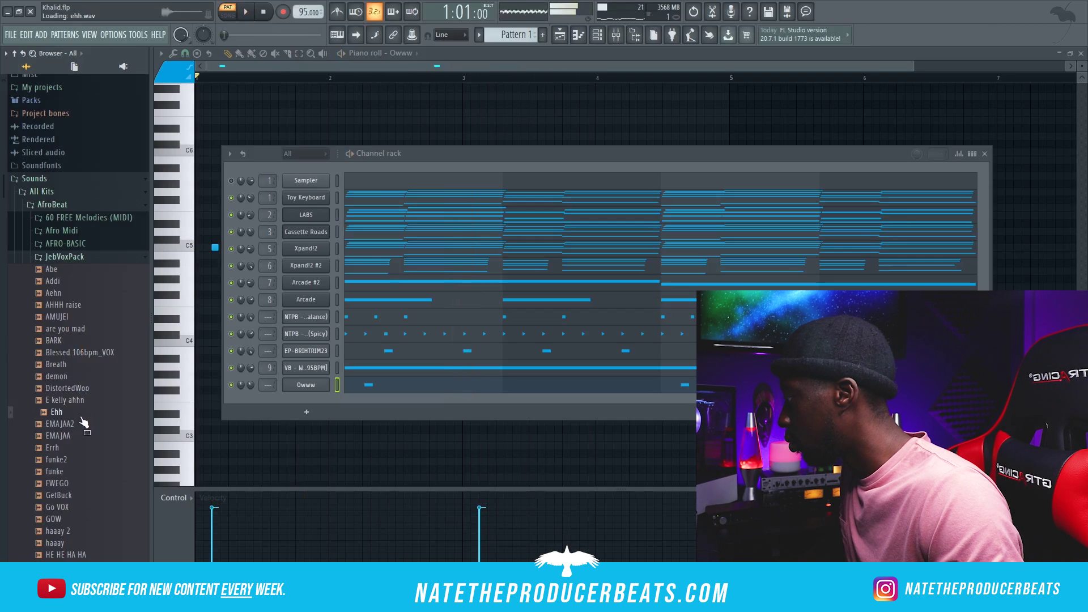
- Open the Ehh sample from JebVoxPack in a new channel, place short C5 hits in the second half of bars 1 and 3, and play it
right_click(84, 417)
click(116, 422)
right_click(306, 403)
click(339, 402)
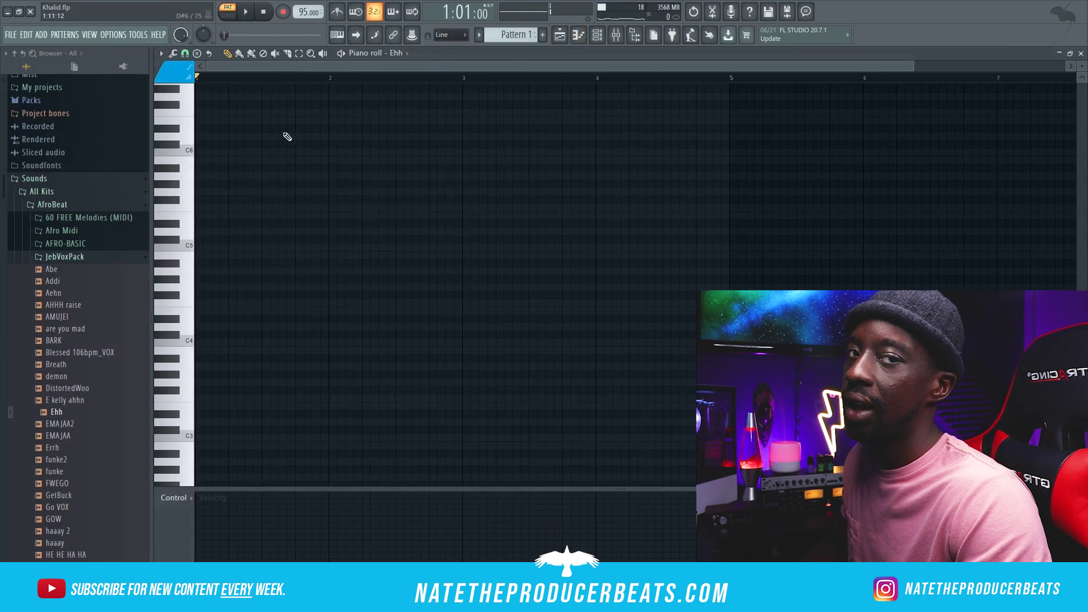
key(space)
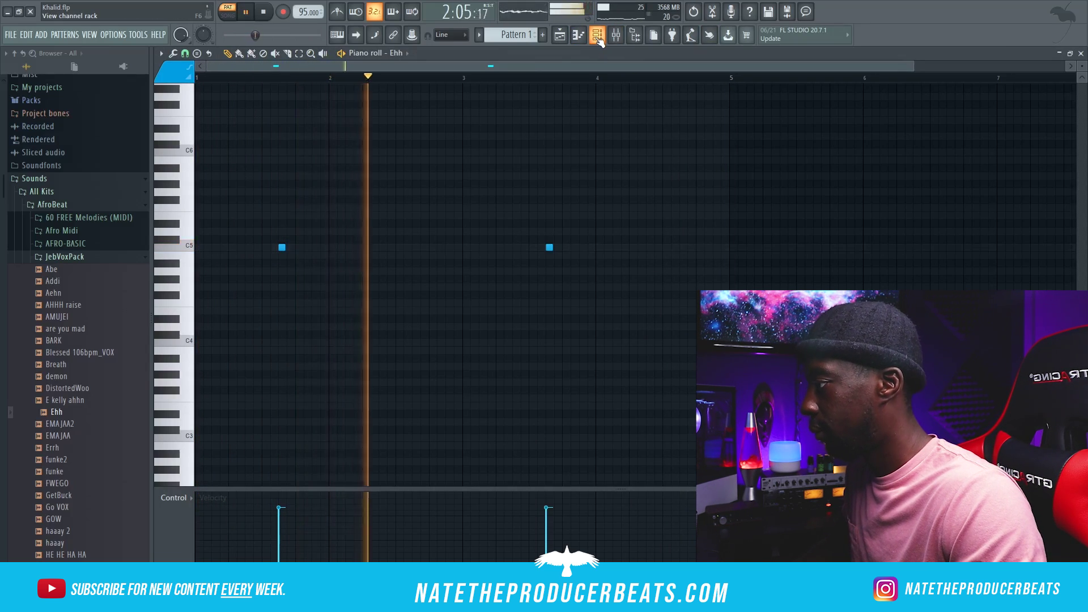
key(space)
- Route the Ehh channel to mixer insert 10 and load Fruity Reeverb 2 in its first effect slot
click(598, 36)
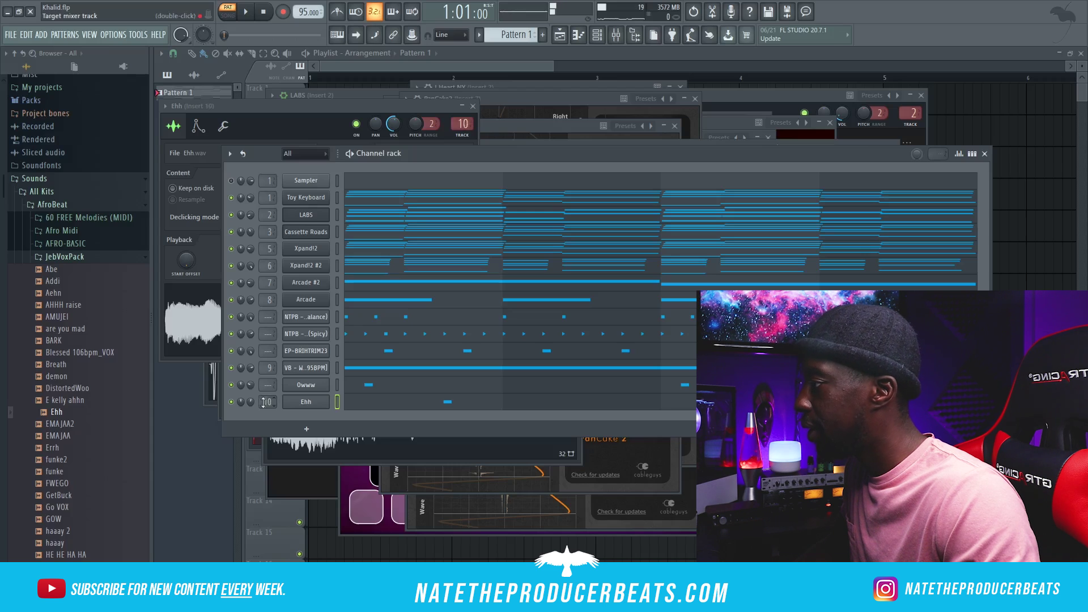
click(616, 41)
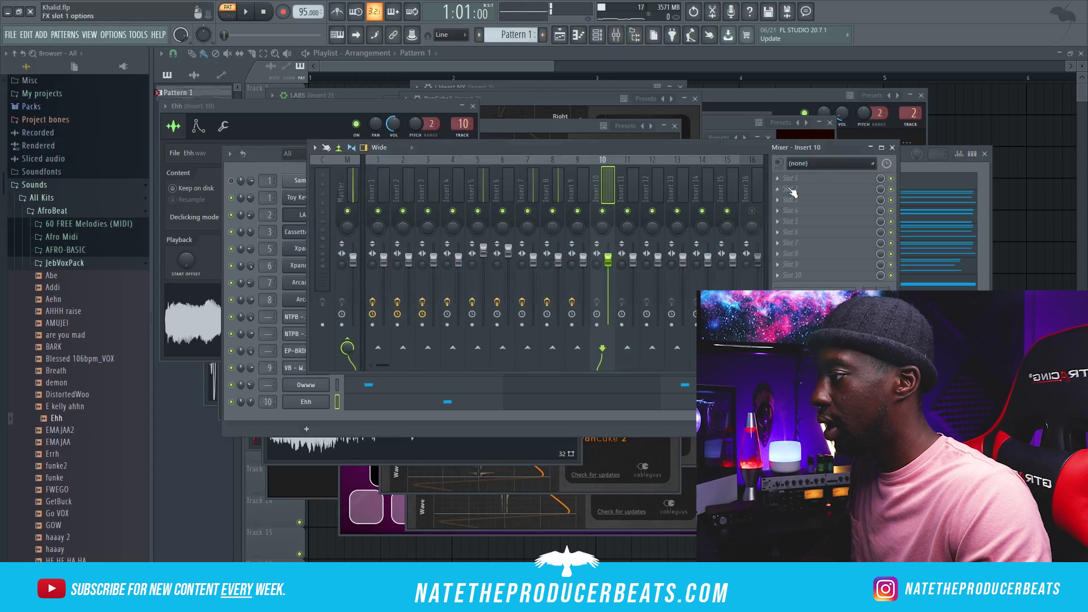
click(801, 179)
click(639, 152)
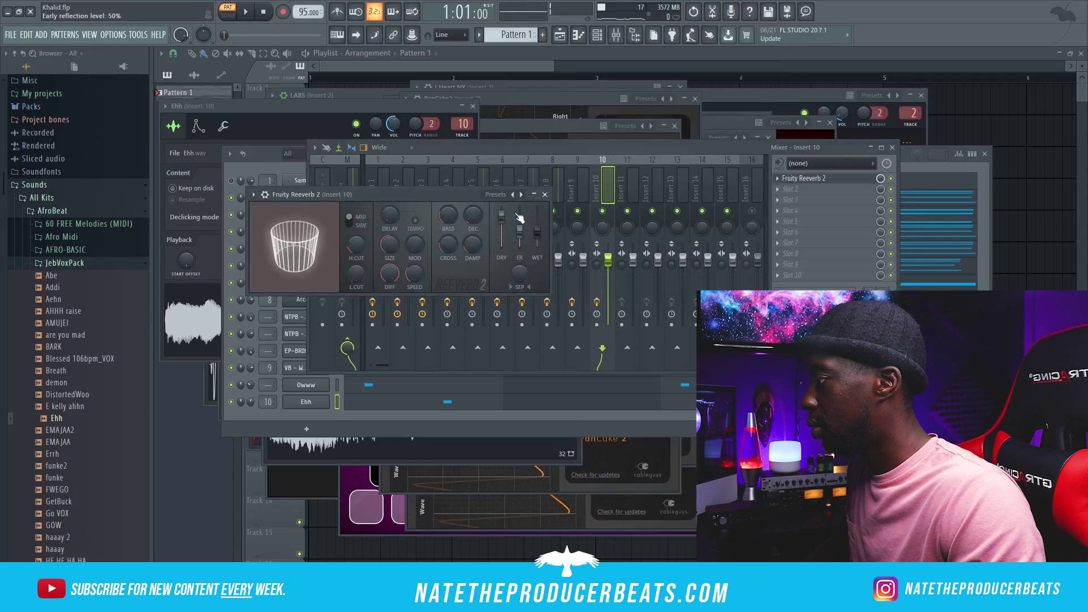
- Load Fruity Delay 3 in the second effect slot of mixer insert 10 and play the beat
click(802, 195)
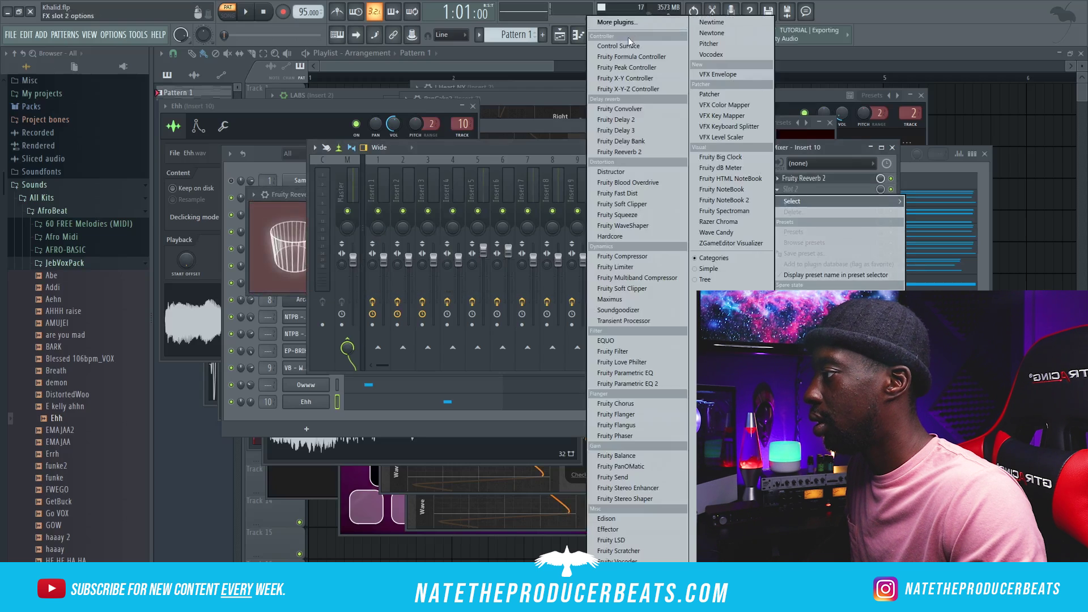
click(609, 20)
text(delay)
click(448, 62)
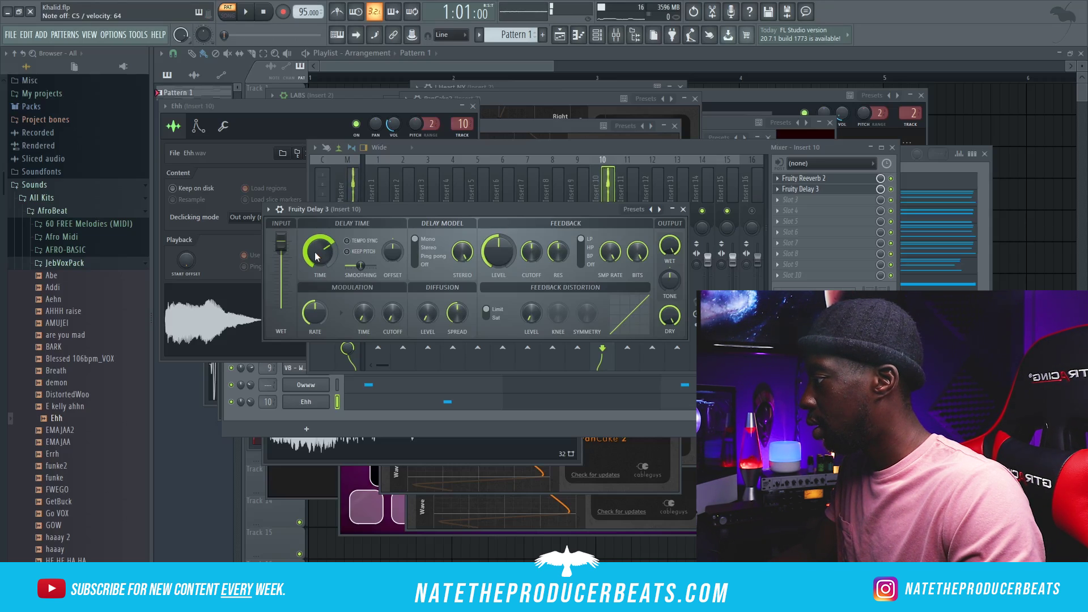
key(space)
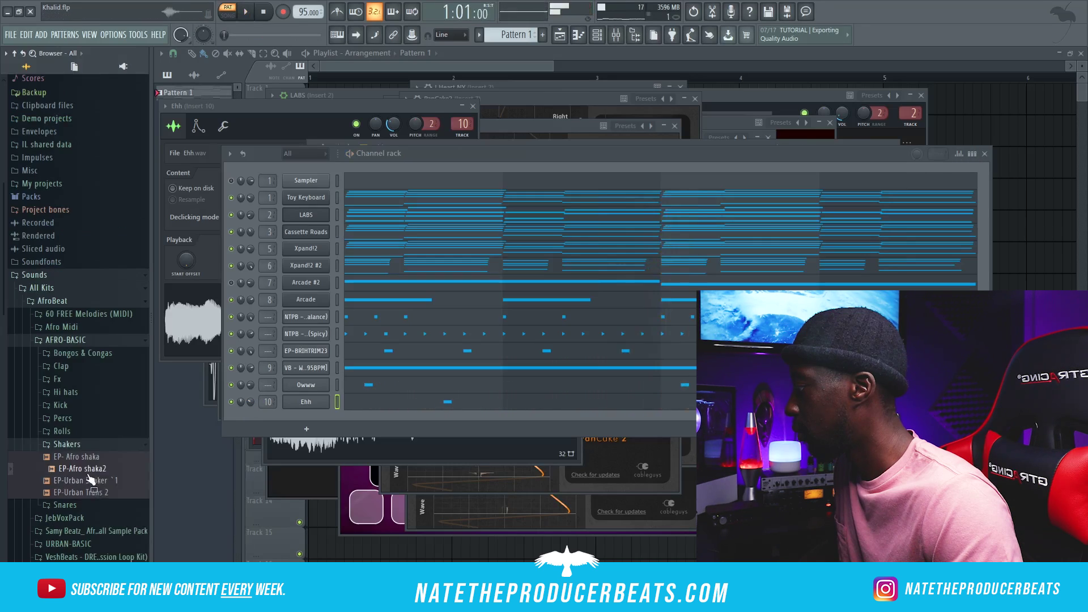
- Add the EP-Afro shaka2 sample as a new channel, fill it on each 2 steps, and play the beat
right_click(82, 468)
click(130, 479)
click(336, 426)
right_click(336, 420)
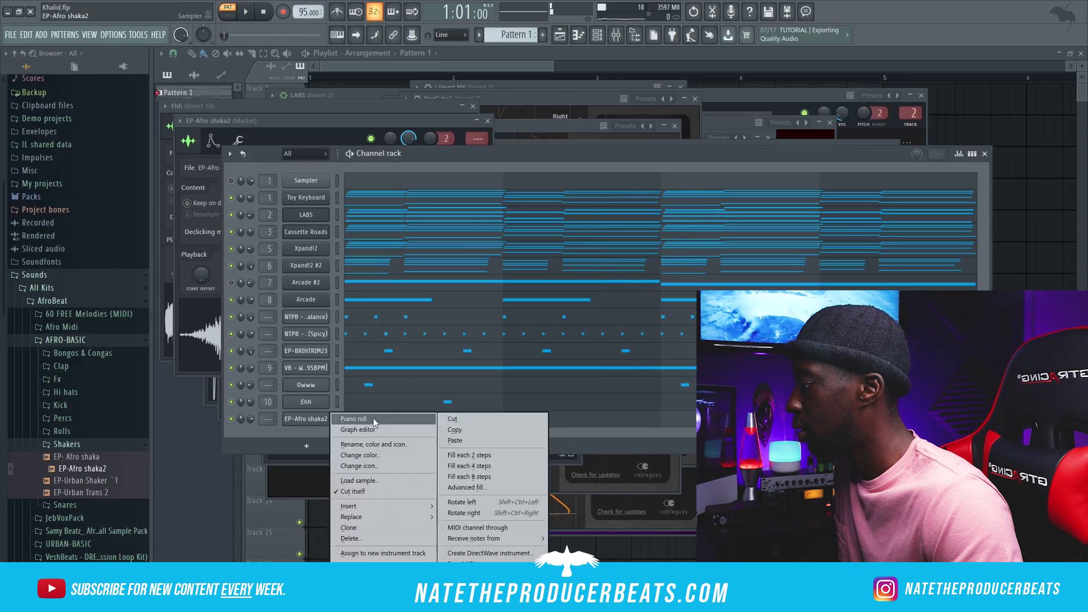
click(497, 455)
key(space)
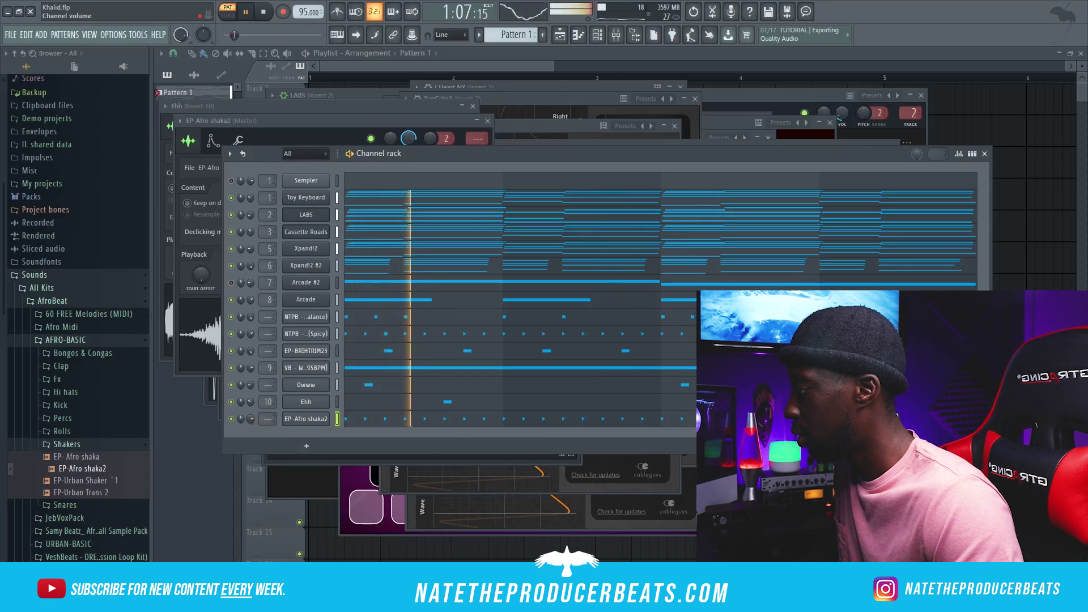
right_click(334, 420)
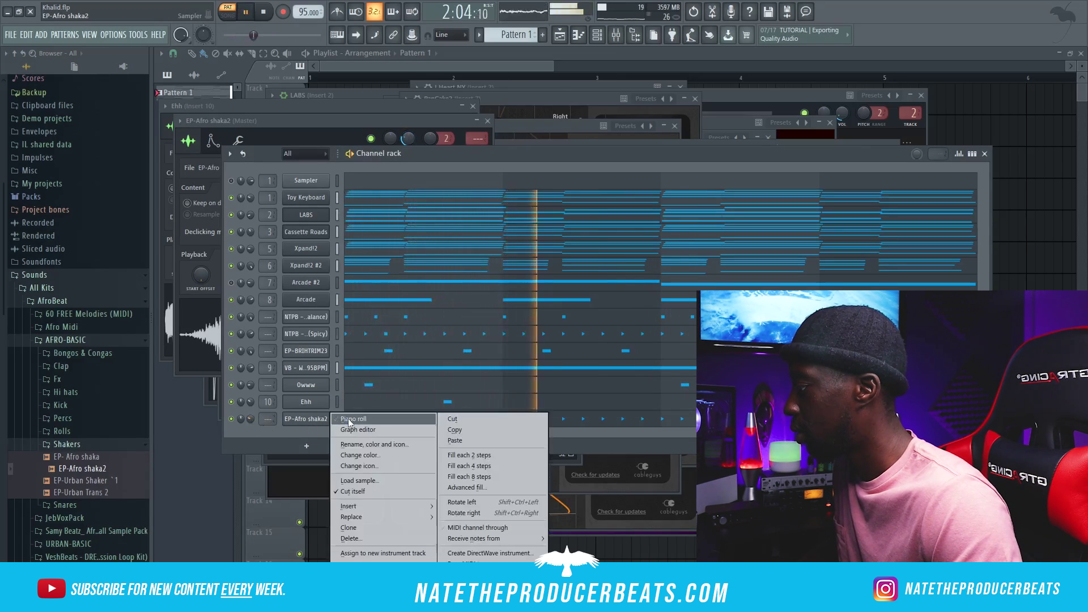
key(Escape)
key(space)
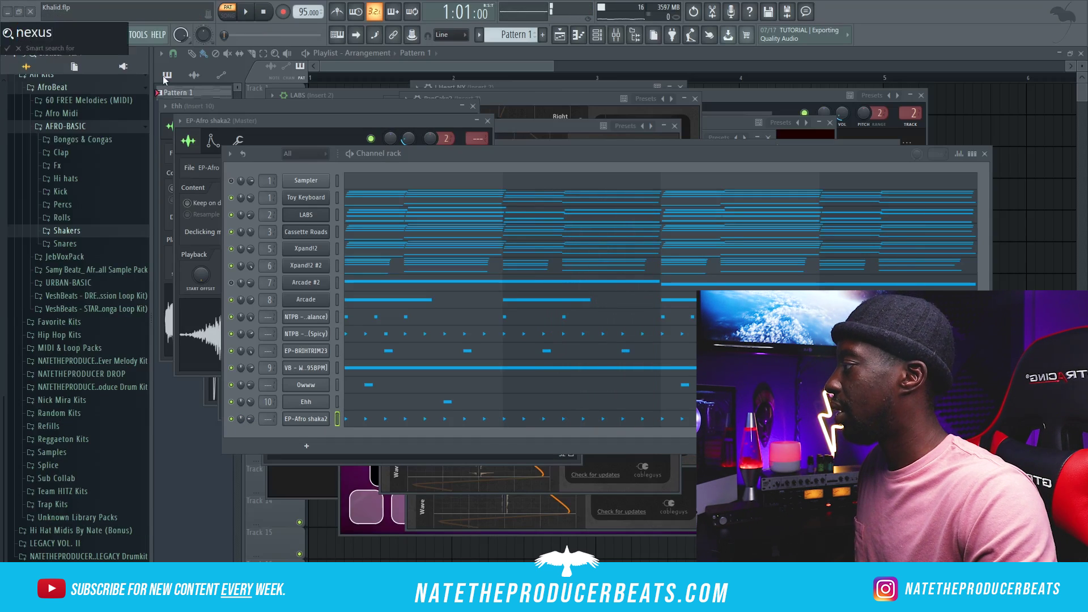
- Choose the BA Basic Triangle bass preset in reFX Nexus and write an eight-note bassline over bars 1 to 4
click(564, 167)
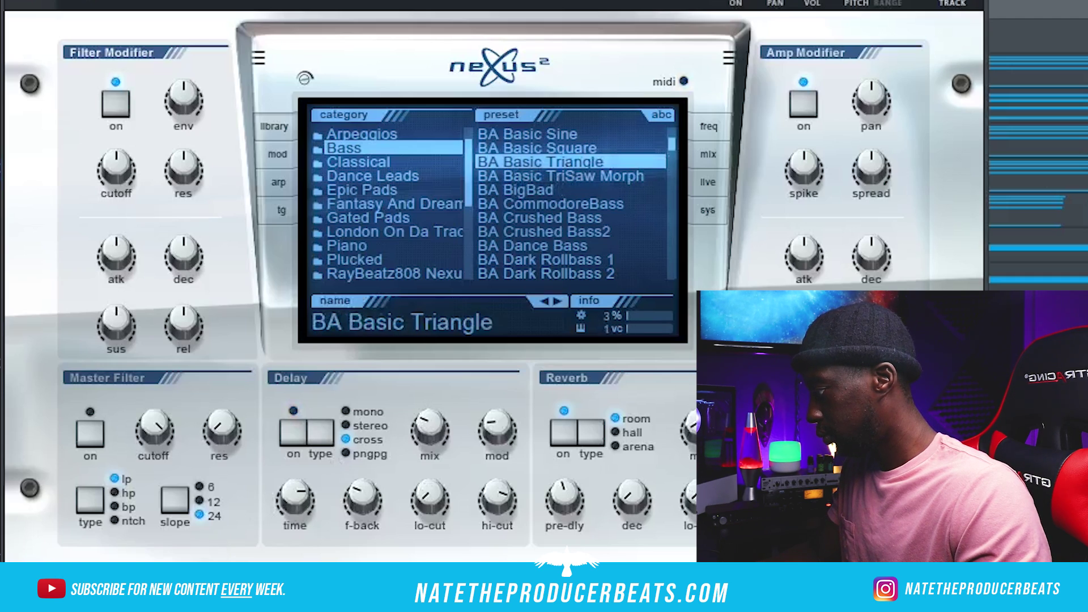
click(261, 437)
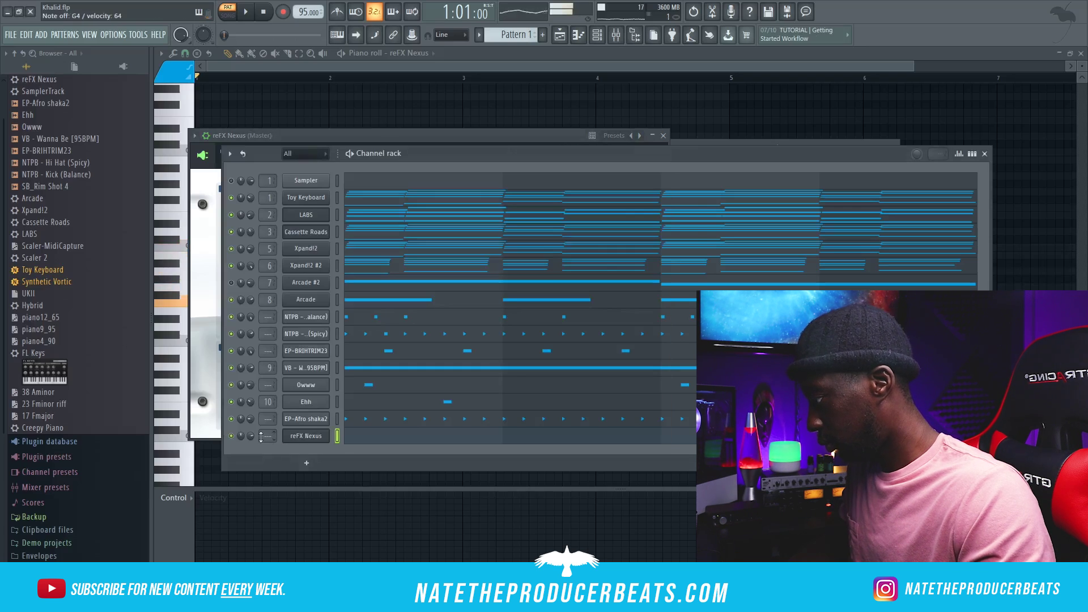
key(F7)
key(space)
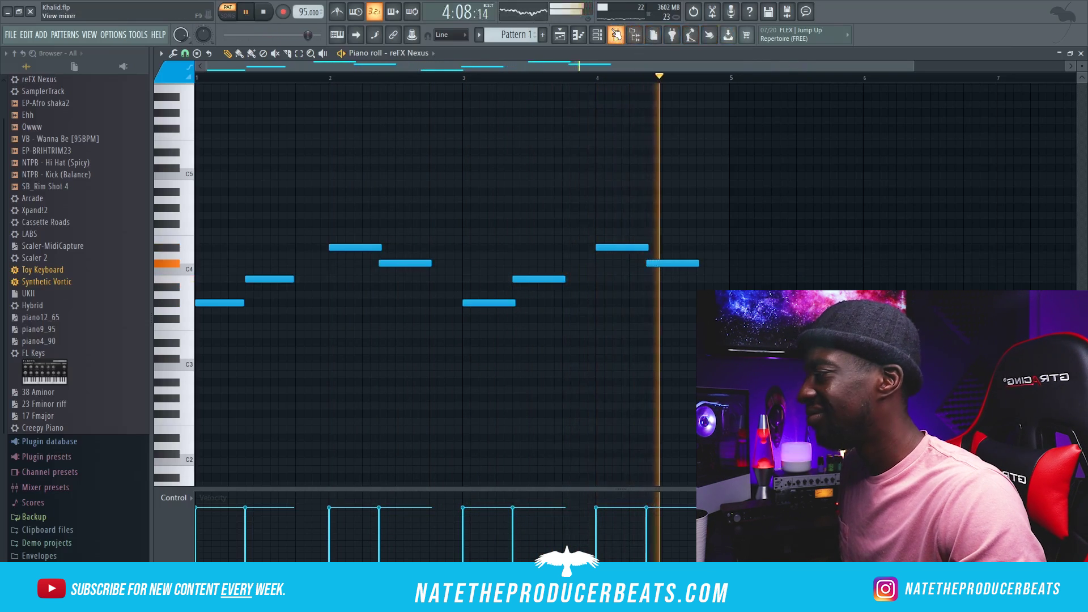
- While the beat plays, lower the high-pass cutoff in insert 7's Fruity Parametric EQ 2 to about 293 Hz
click(606, 42)
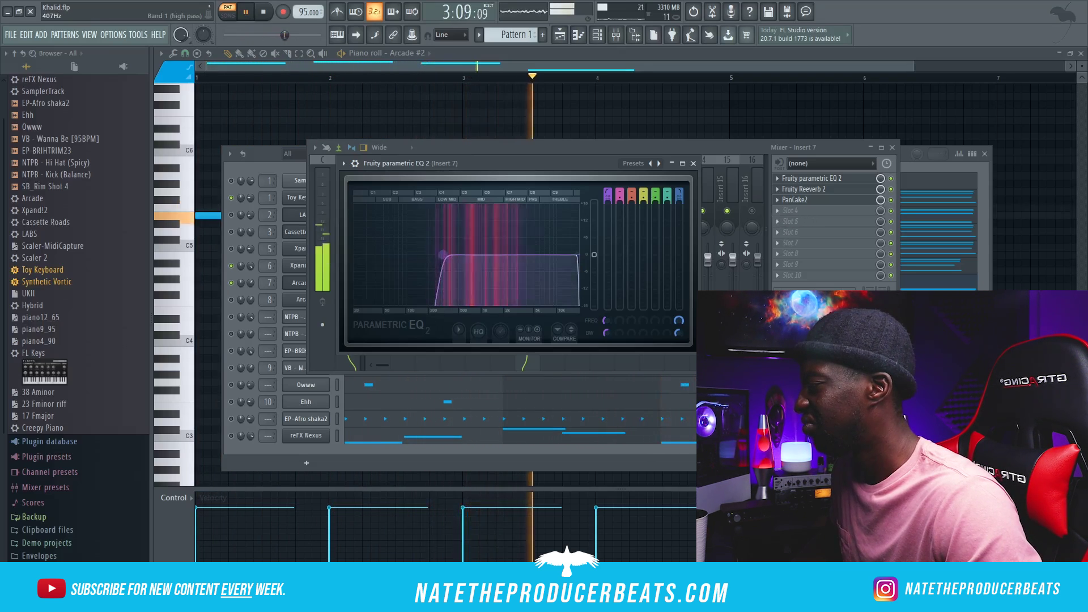
drag(441, 255, 436, 255)
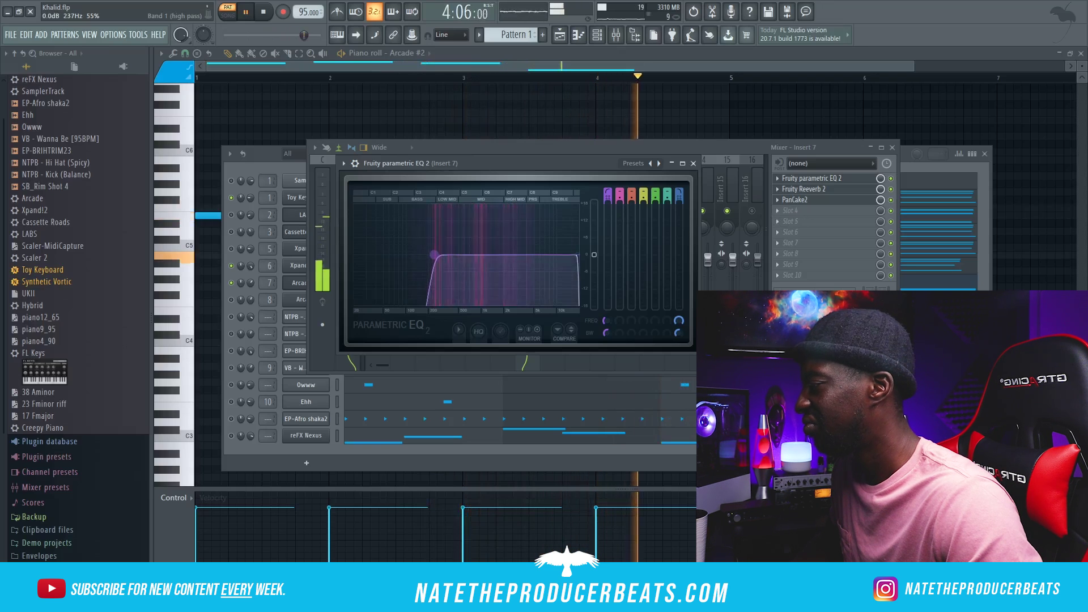
drag(439, 255, 441, 255)
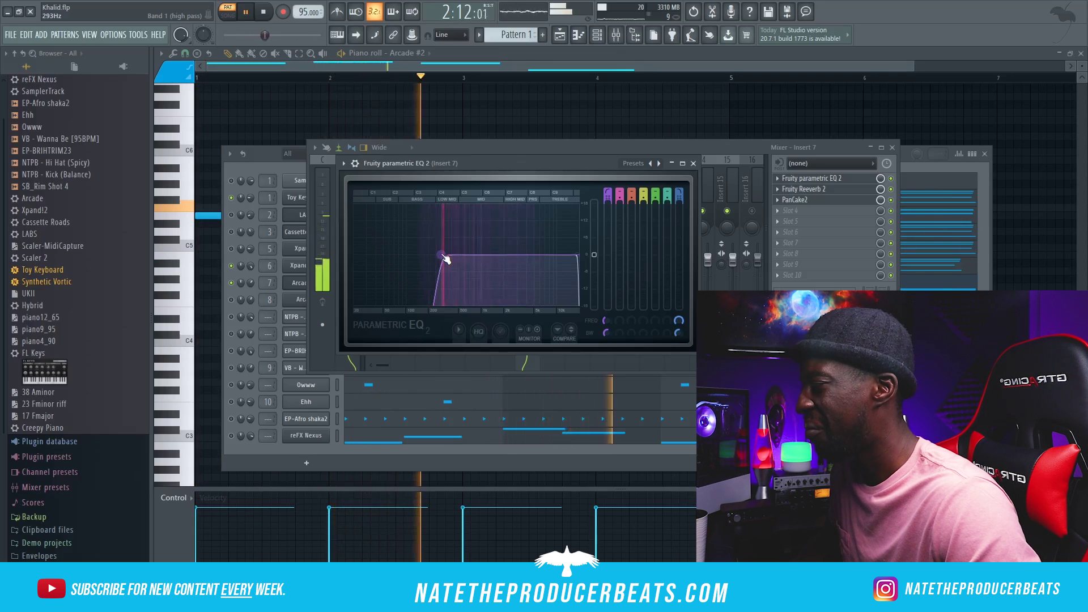
click(610, 66)
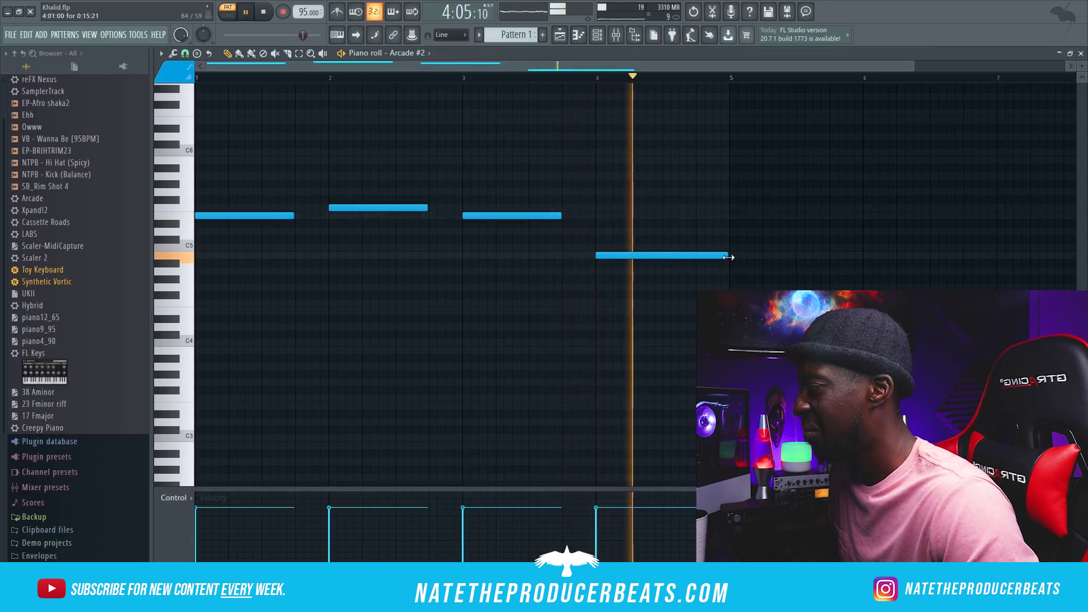
- Adjust the Bark amount in SlamPup on mixer insert 14, using the RotWeiler preset
click(616, 37)
click(600, 40)
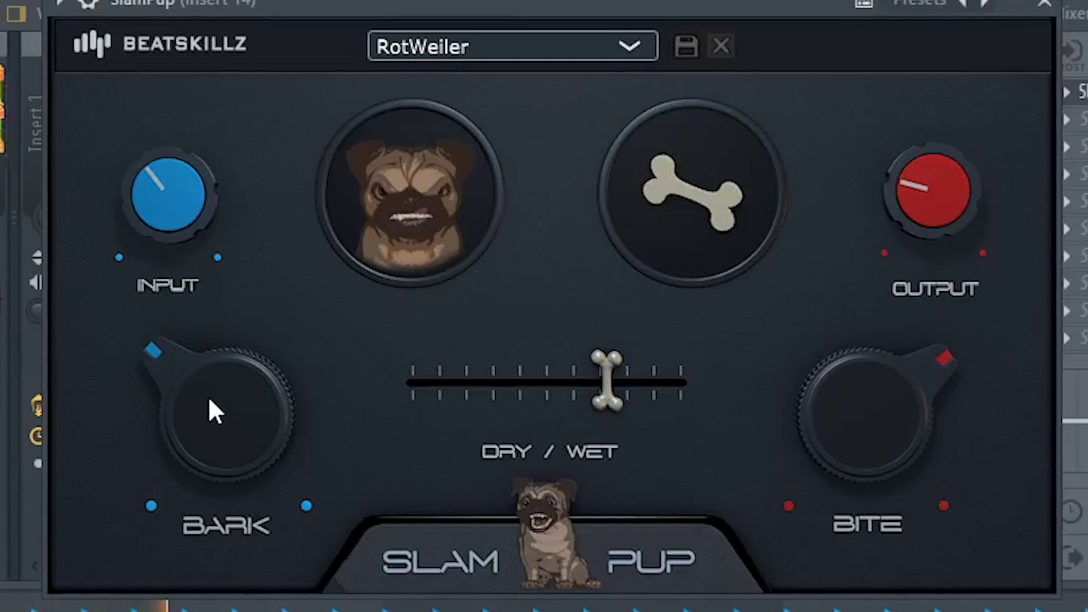
scroll(209, 394, up, 3)
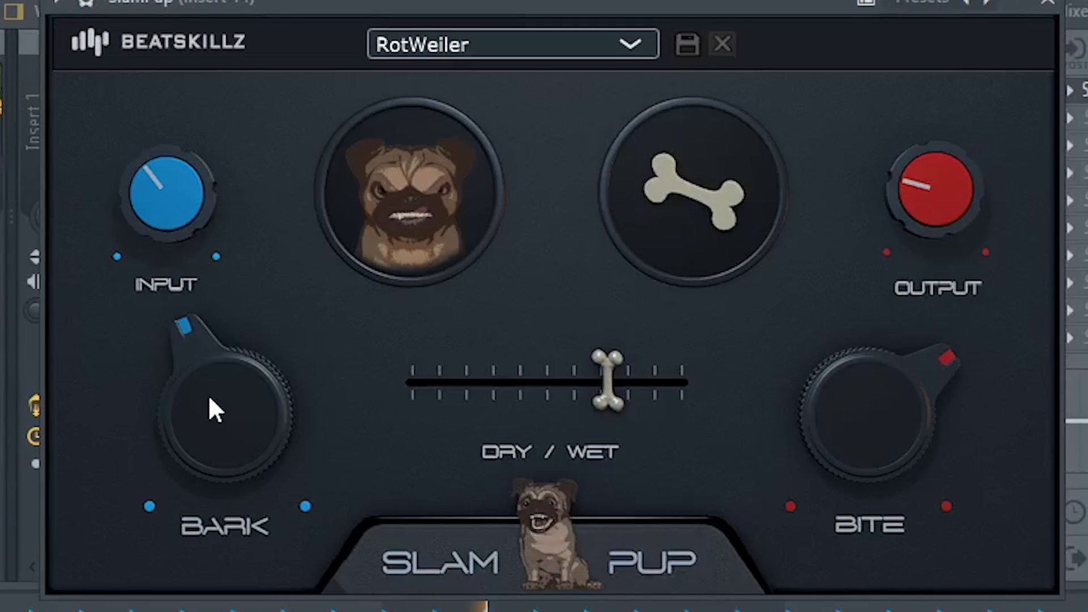
drag(209, 396, 205, 418)
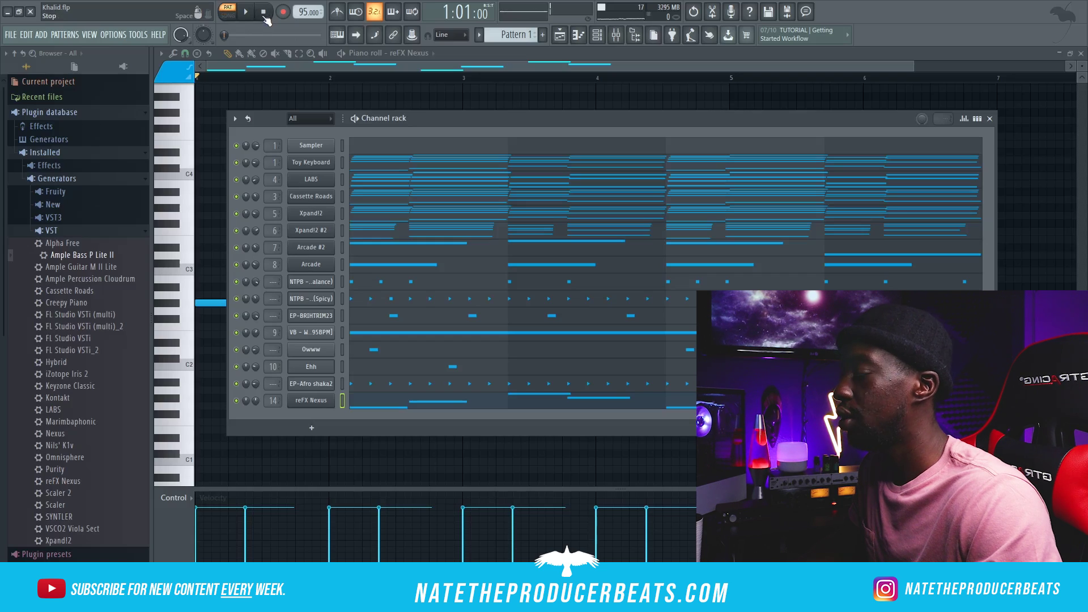
- Clone the reFX Nexus channel and copy the original's bassline notes into the clone
right_click(332, 401)
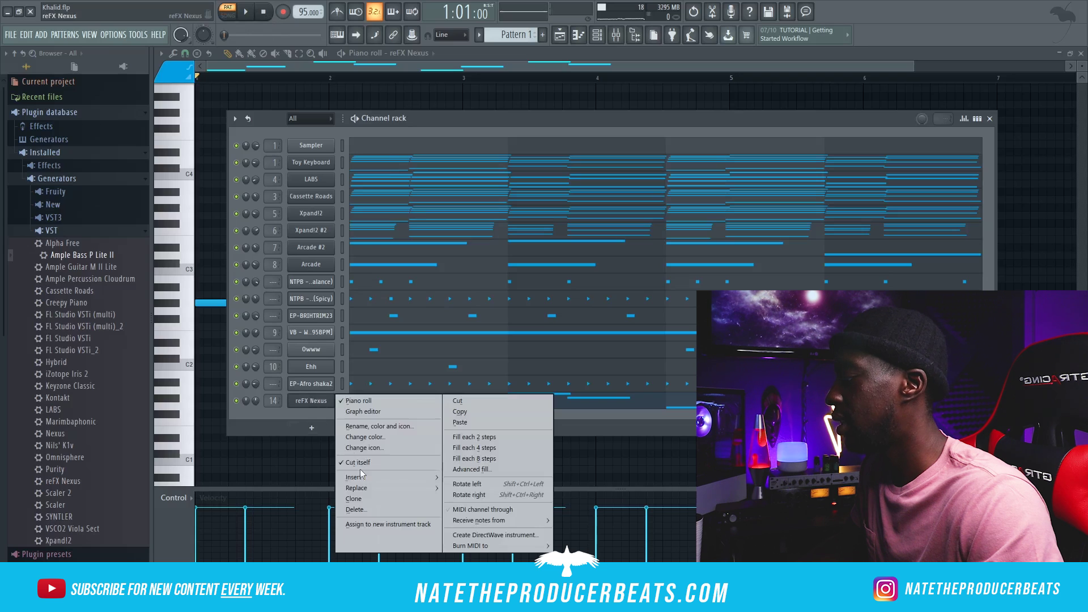
click(356, 502)
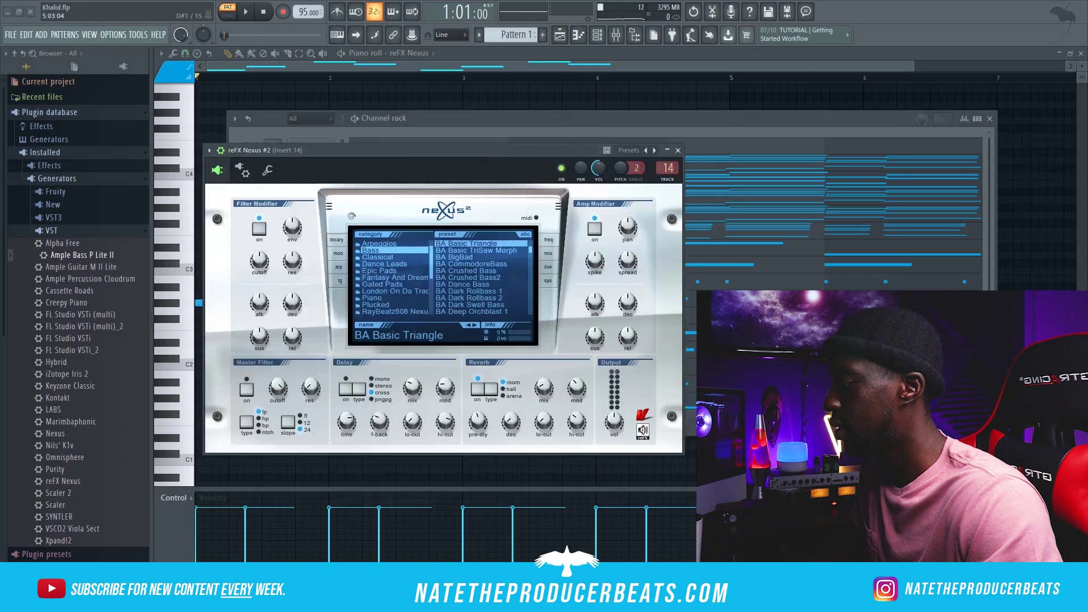
key(F6)
right_click(316, 384)
click(485, 396)
right_click(311, 401)
click(460, 422)
- Transpose the reFX Nexus #2 notes up one octave in the piano roll and play them back
right_click(337, 405)
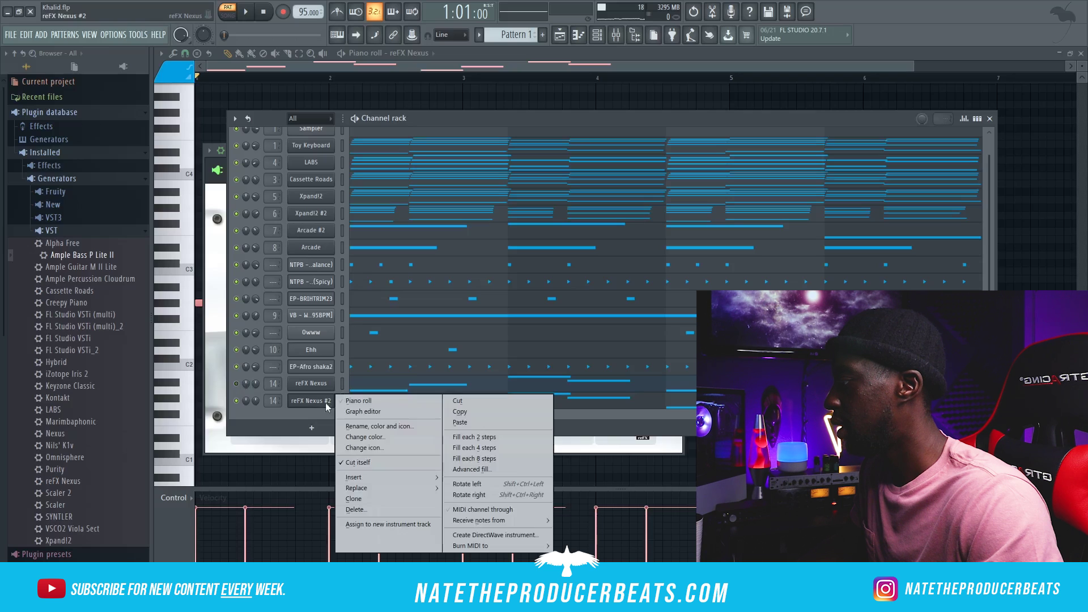
click(368, 401)
key(ctrl+Up)
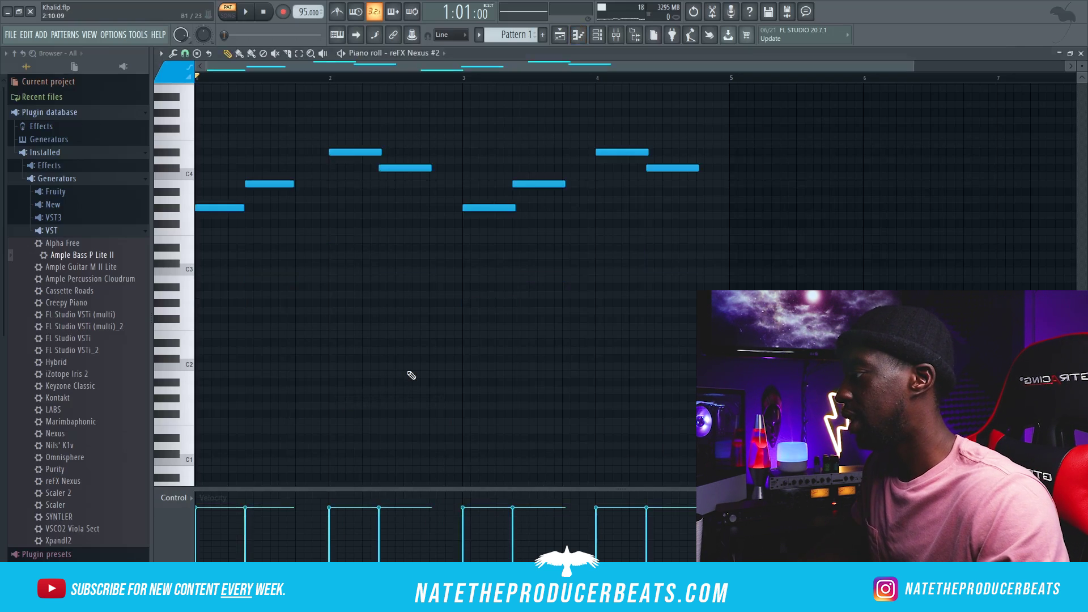
scroll(417, 376, up, 3)
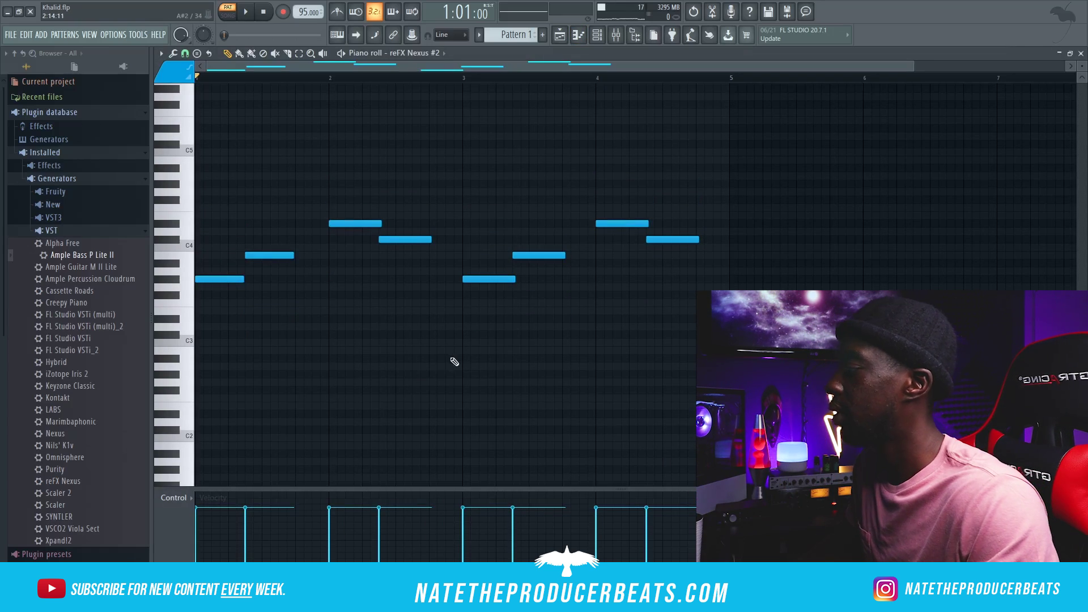
scroll(466, 357, up, 1)
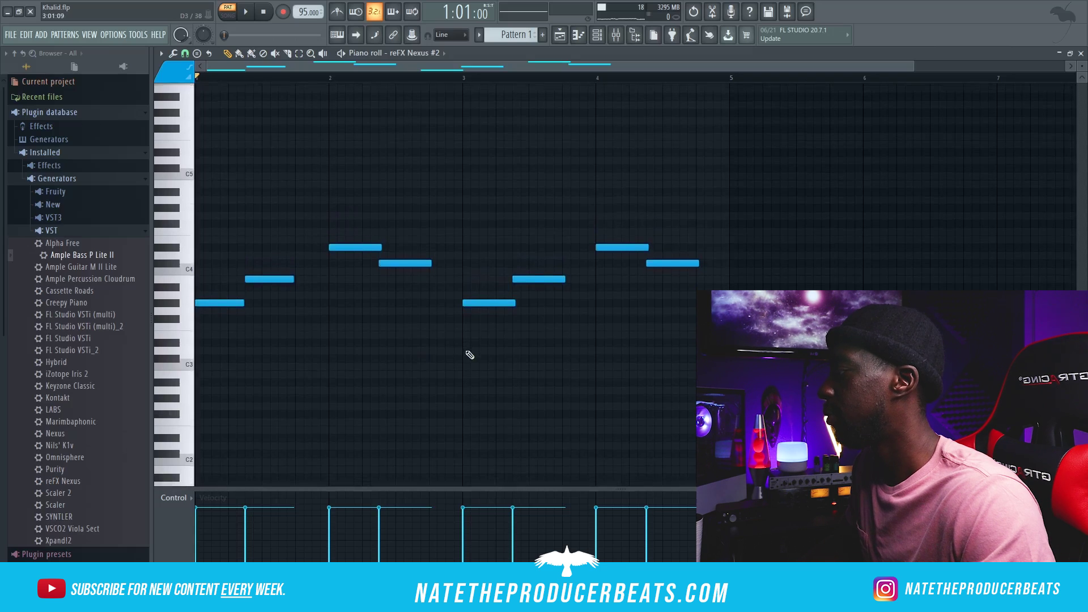
key(space)
key(F6)
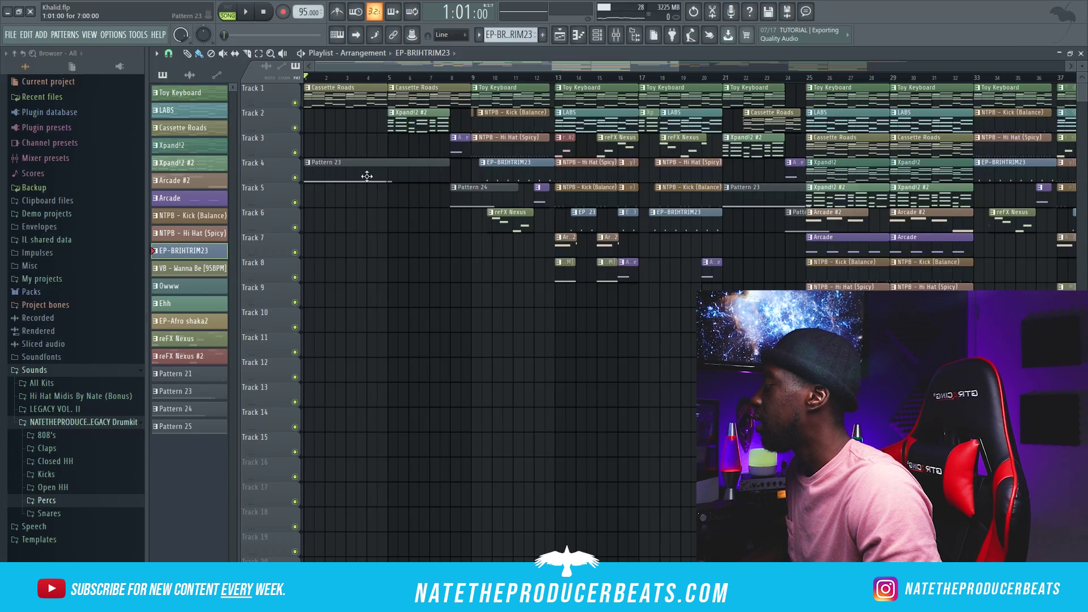
- Examine the channels used in Pattern 23, including the Xpand!2 #3 instrument's sound settings
click(201, 396)
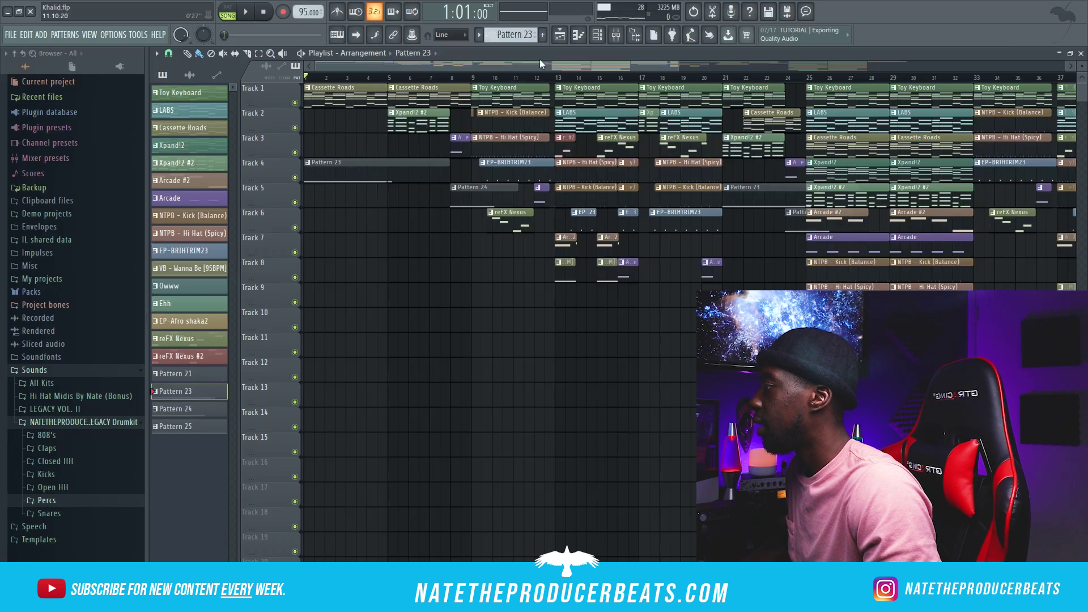
click(616, 35)
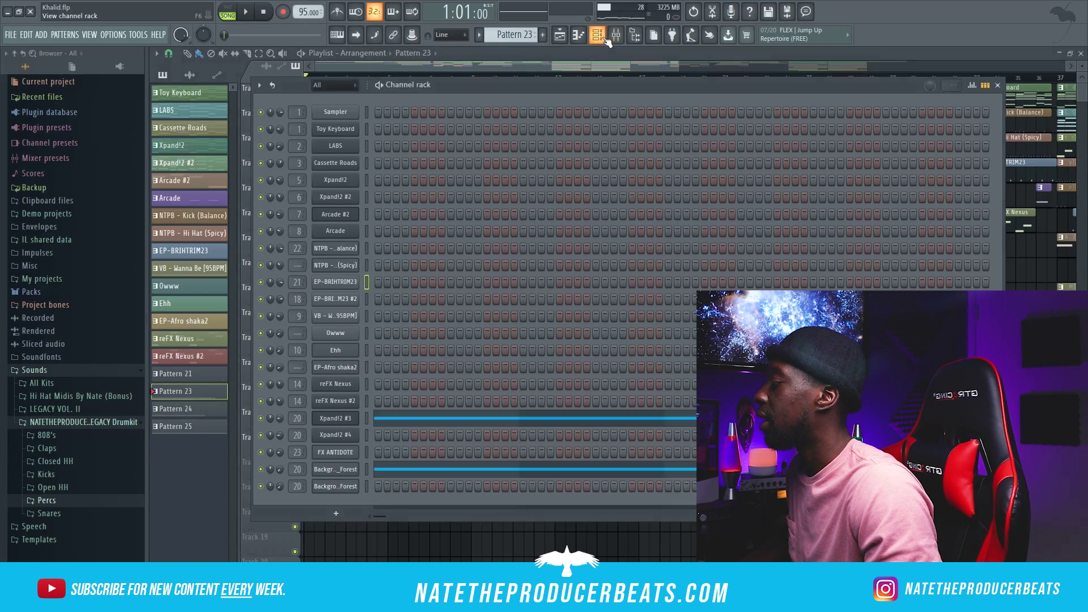
click(350, 420)
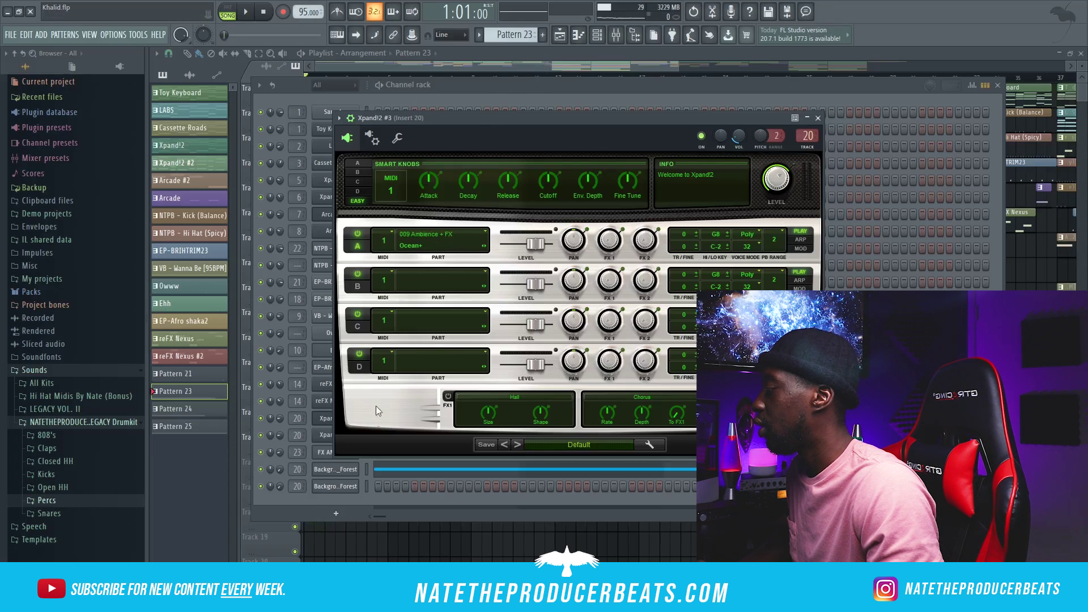
click(818, 118)
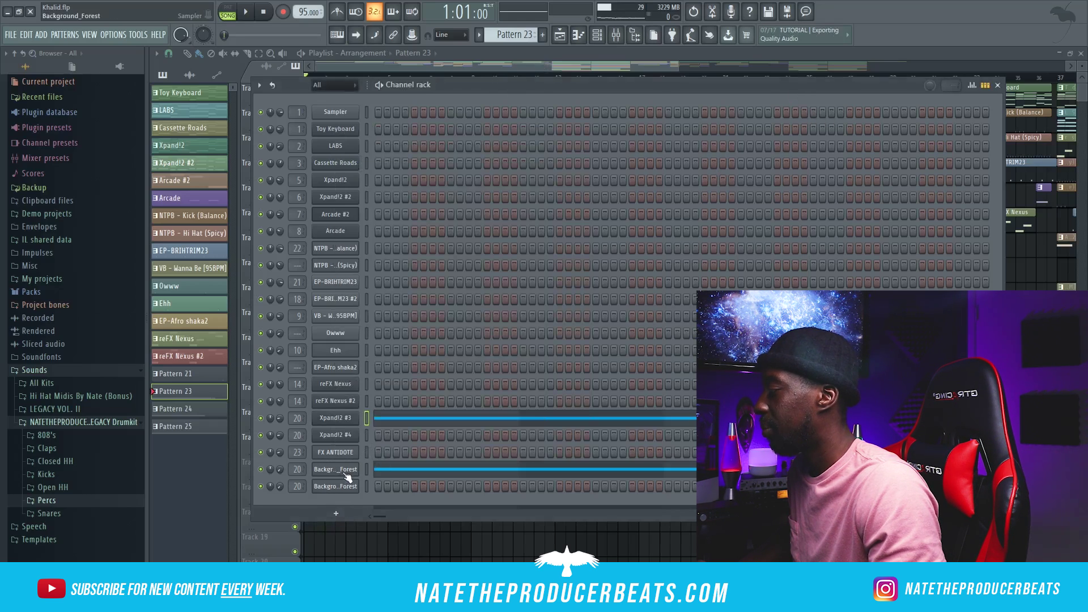
click(516, 67)
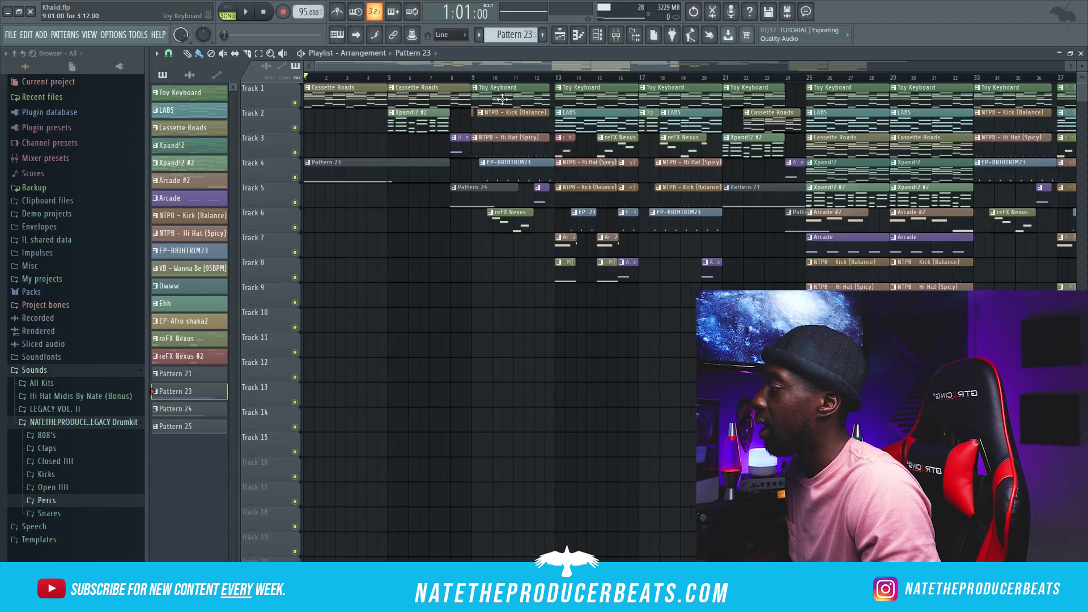
- Examine the full playlist arrangement section by section, from the intro clips through the layered section and beyond
scroll(521, 141, up, 3)
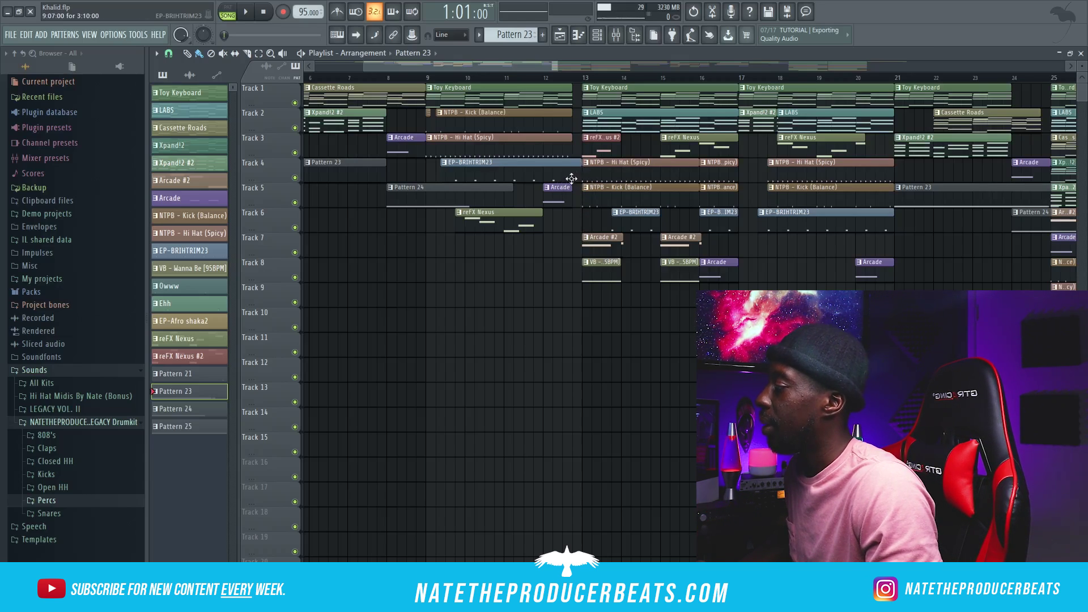
drag(532, 60, 583, 75)
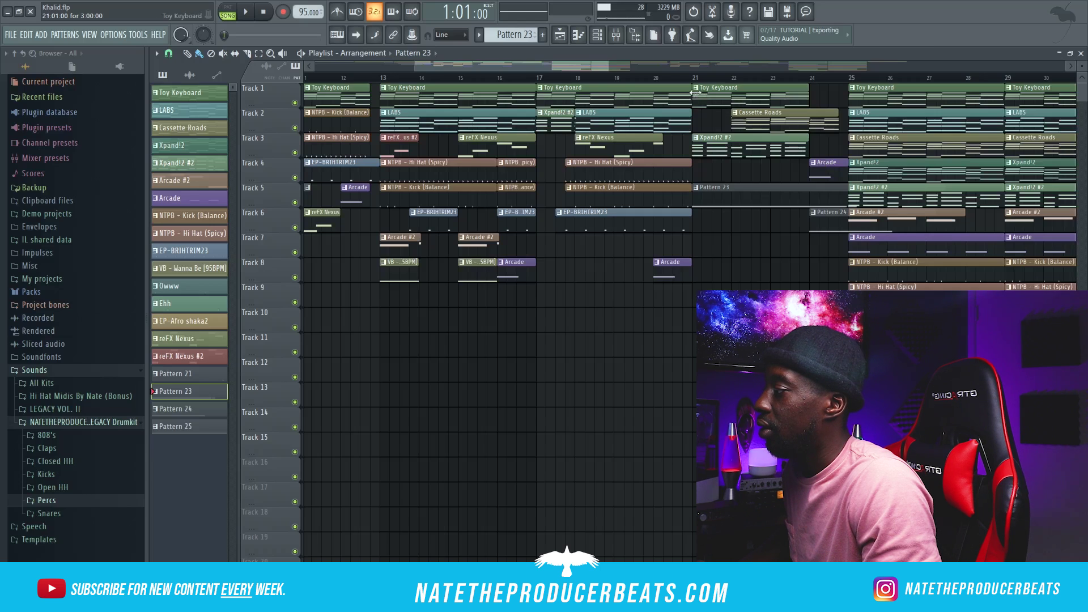
drag(600, 66, 676, 84)
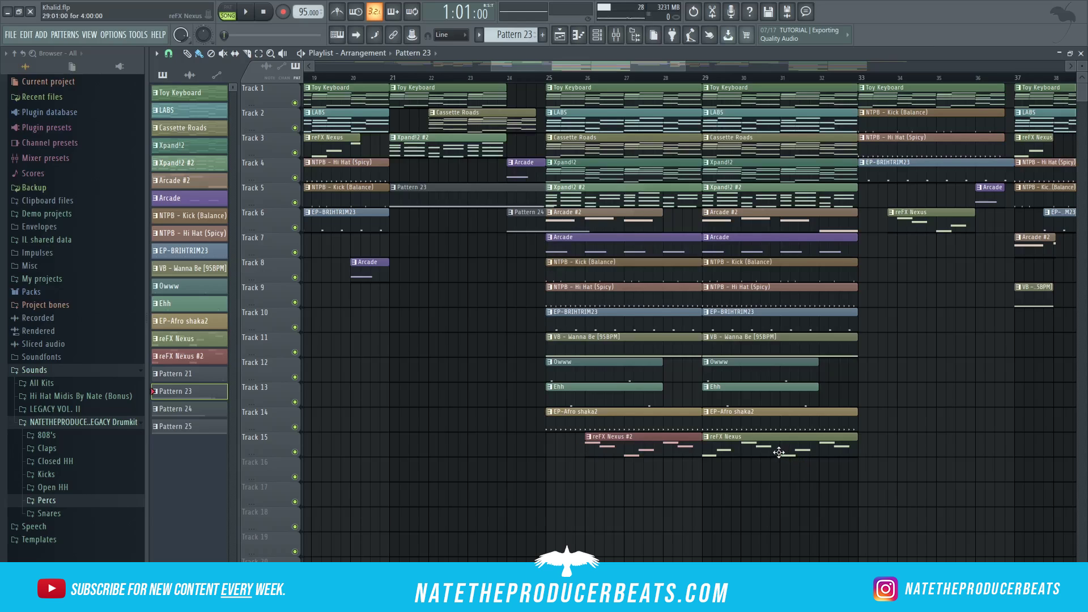
scroll(915, 445, down, 3)
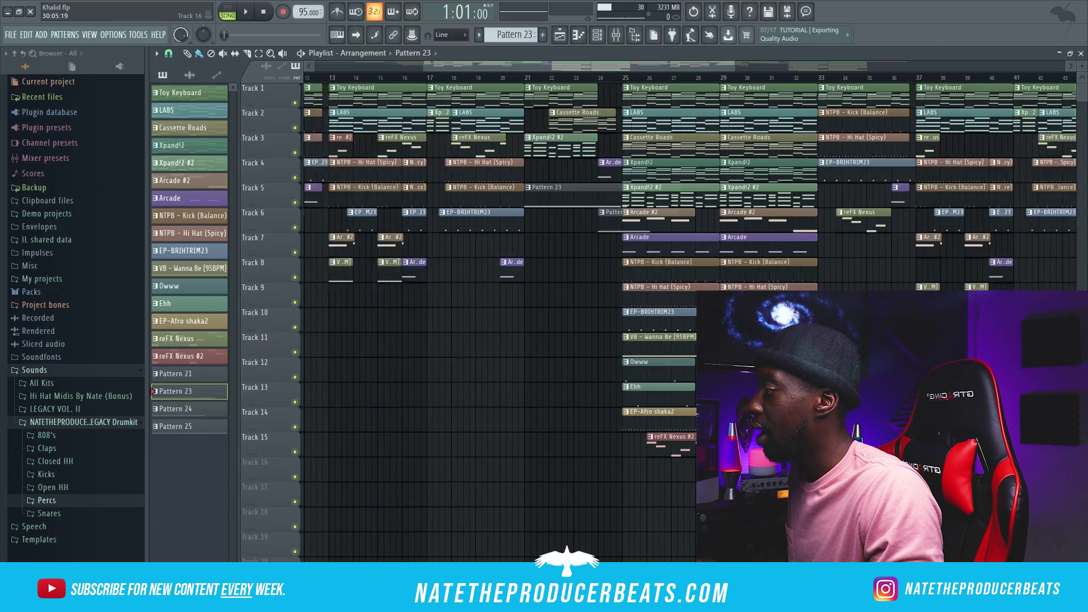
scroll(916, 445, down, 2)
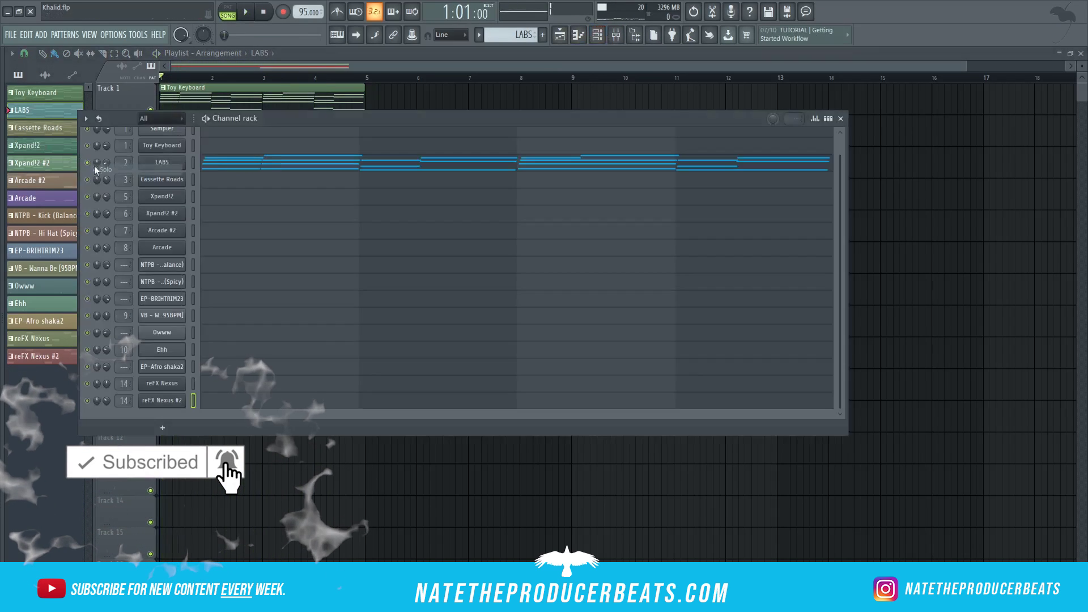
- Lay out the intro and following playlist sections with Cassette Roads, Xpand!2, Toy Keyboard, LABS, Arcade, reFX Nexus and drum clips
click(50, 133)
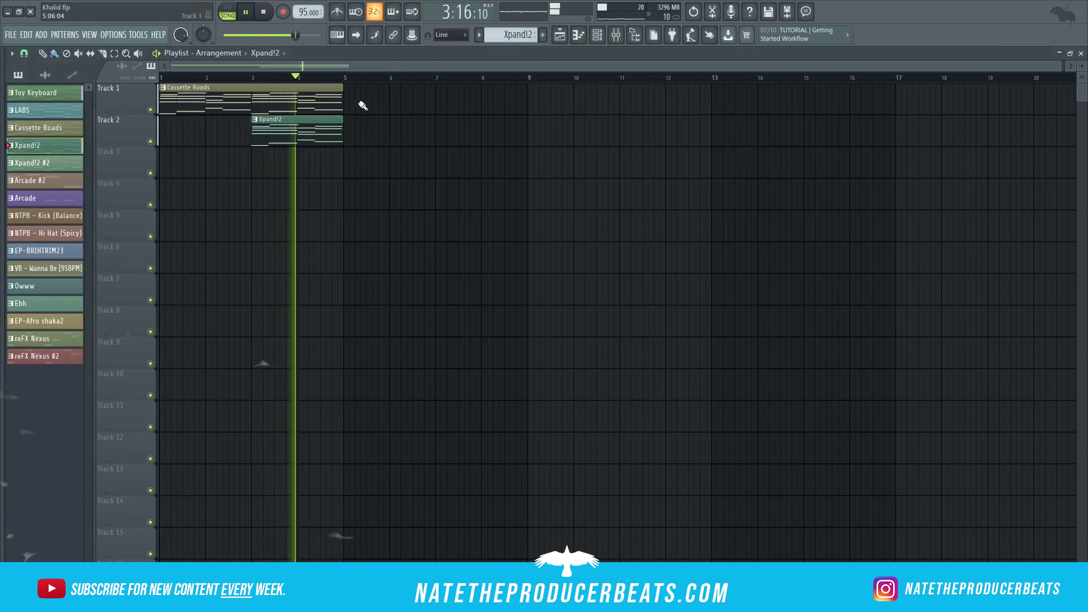
drag(25, 198, 162, 166)
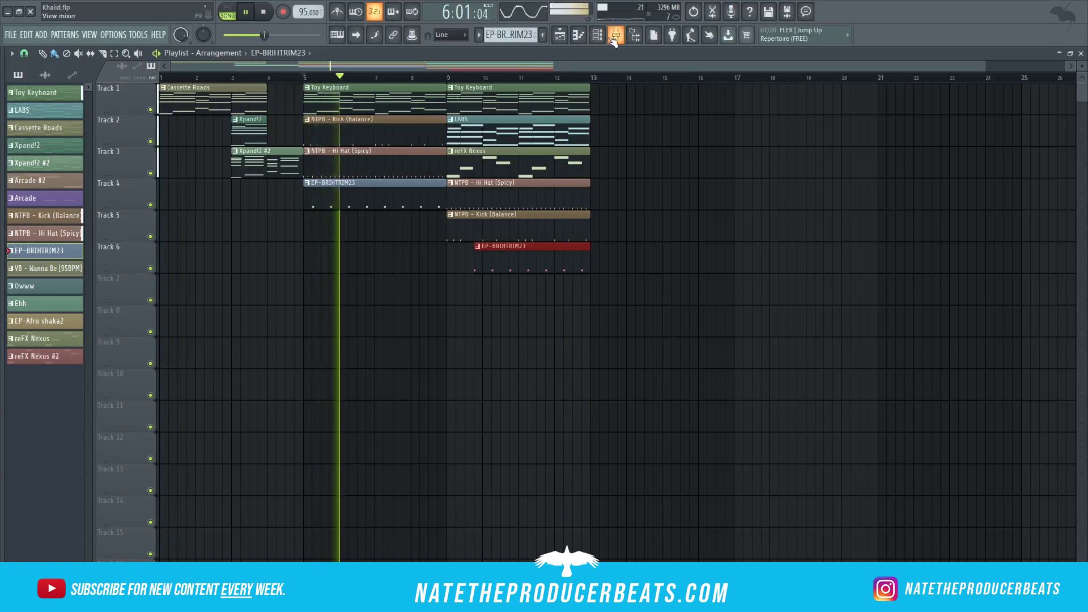
click(580, 35)
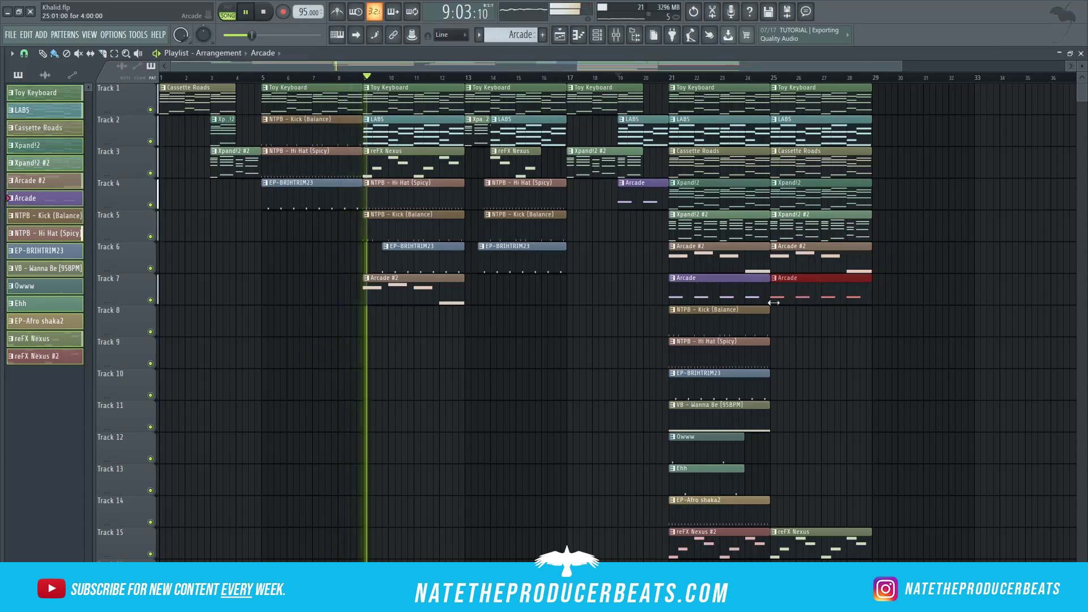
- Place the kick, hi-hat, EP-BRIHTRIM23, VB - Wanna Be [95BPM], Owww, Ehh and EP-Afro shaka2 clips at bar 25 on Tracks 8 to 14
click(793, 320)
click(793, 352)
click(793, 383)
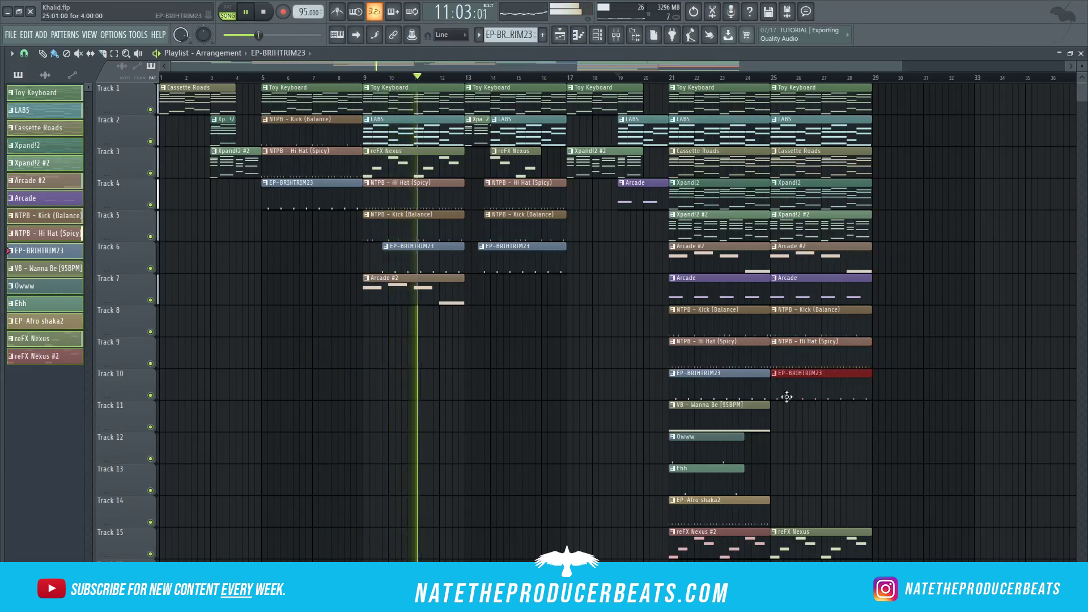
click(794, 415)
click(793, 446)
click(793, 479)
click(794, 510)
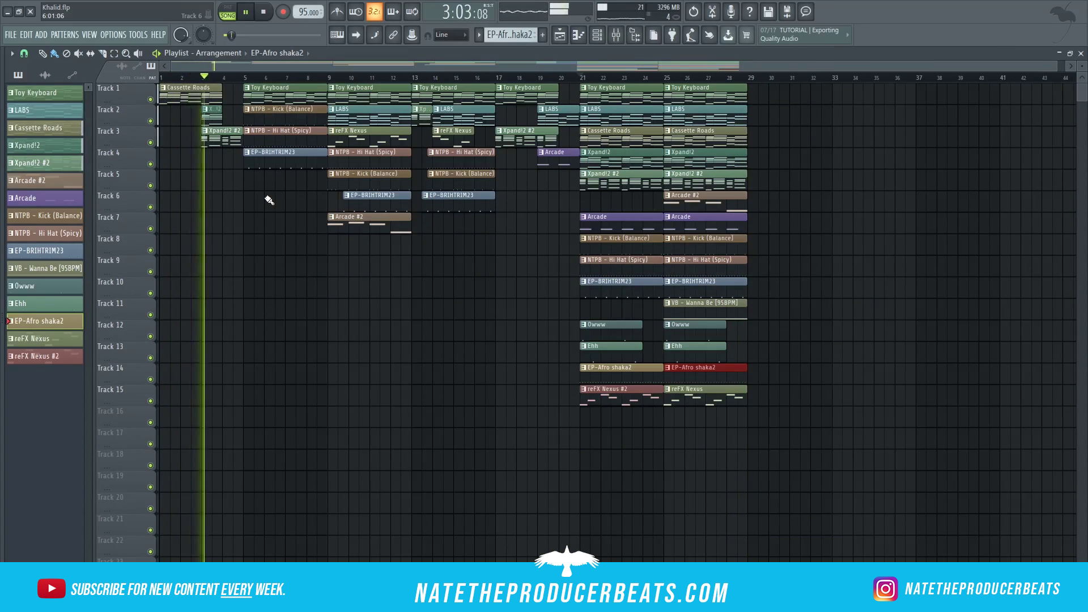
- Trim the end of Track 3's NTPB - Hi Hat (Spicy) clip before bar 9 and add a one-bar VB - Wanna Be [95BPM] clip at bar 10 on Track 9
scroll(377, 245, up, 5)
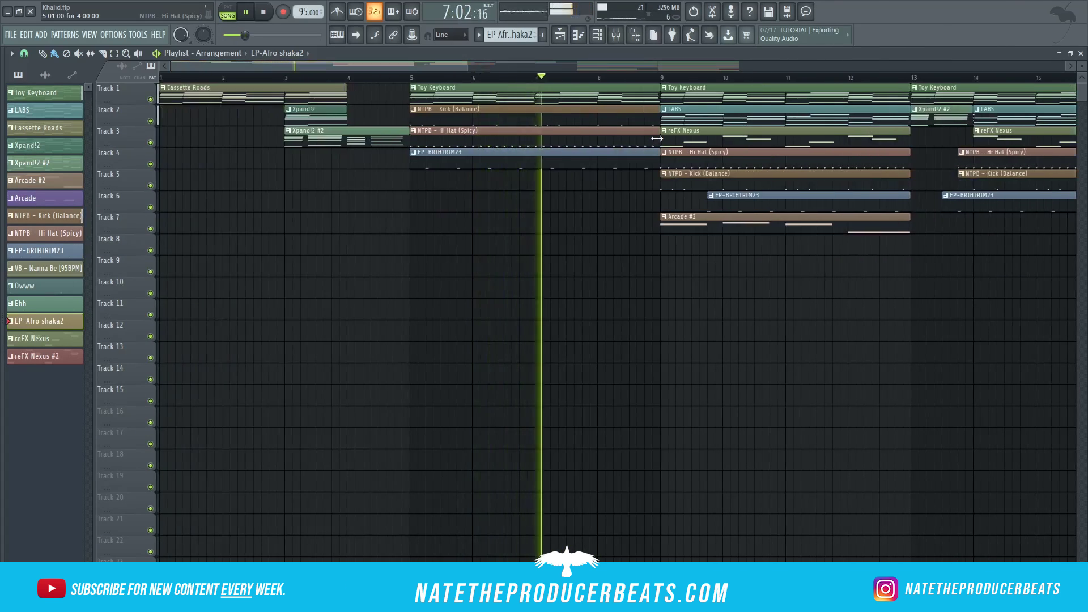
drag(657, 138, 628, 138)
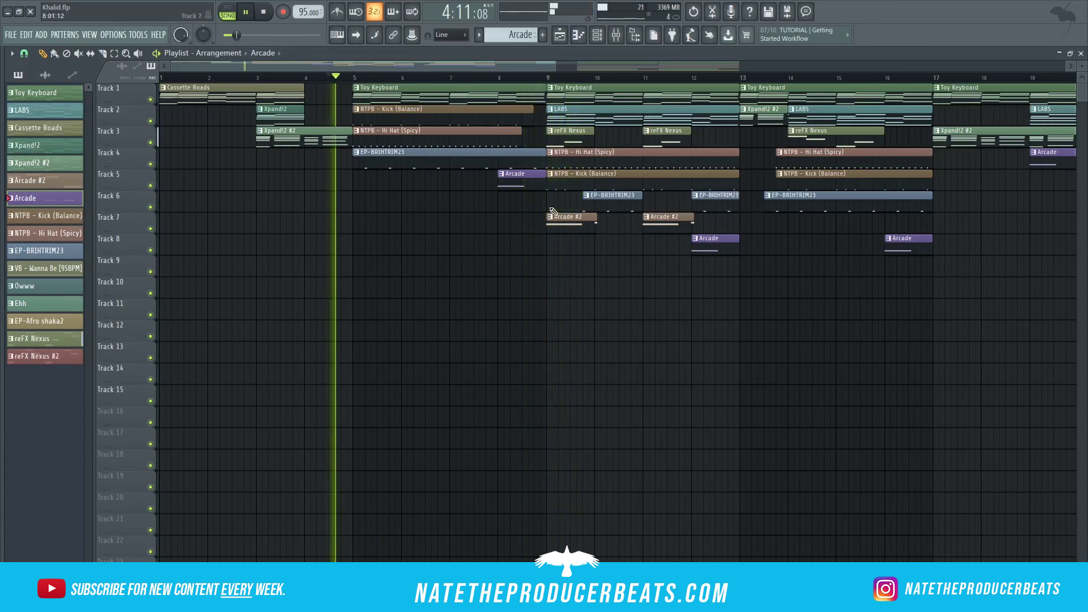
drag(590, 261, 488, 279)
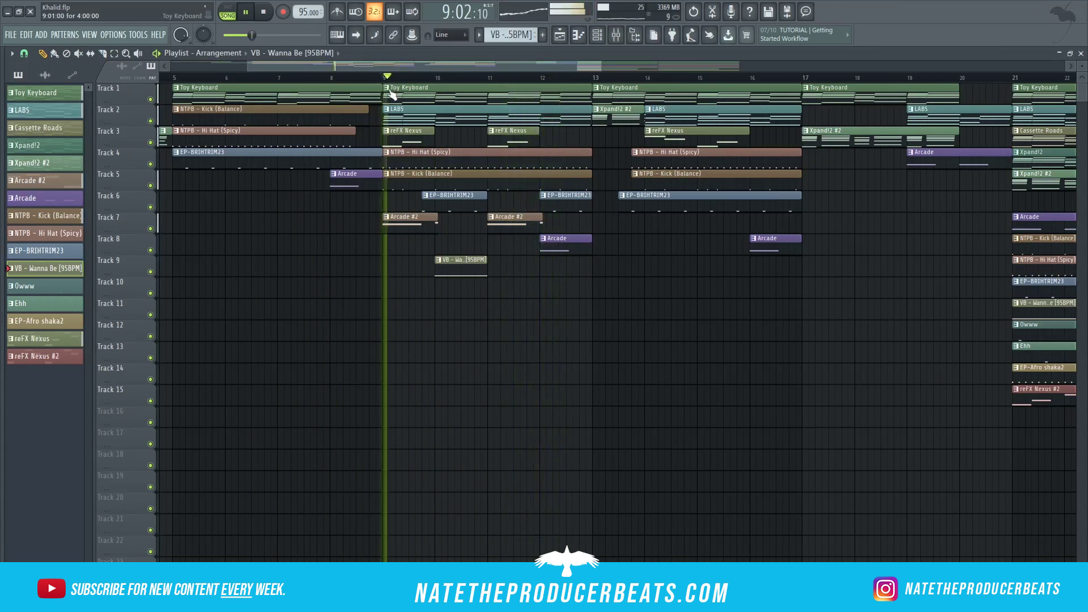
click(339, 312)
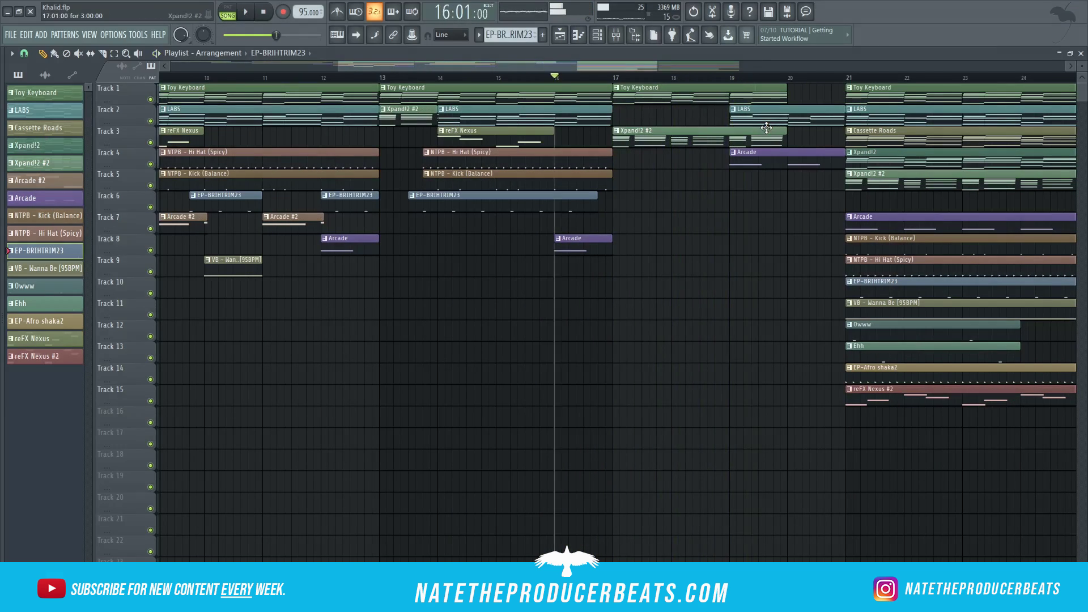
key(space)
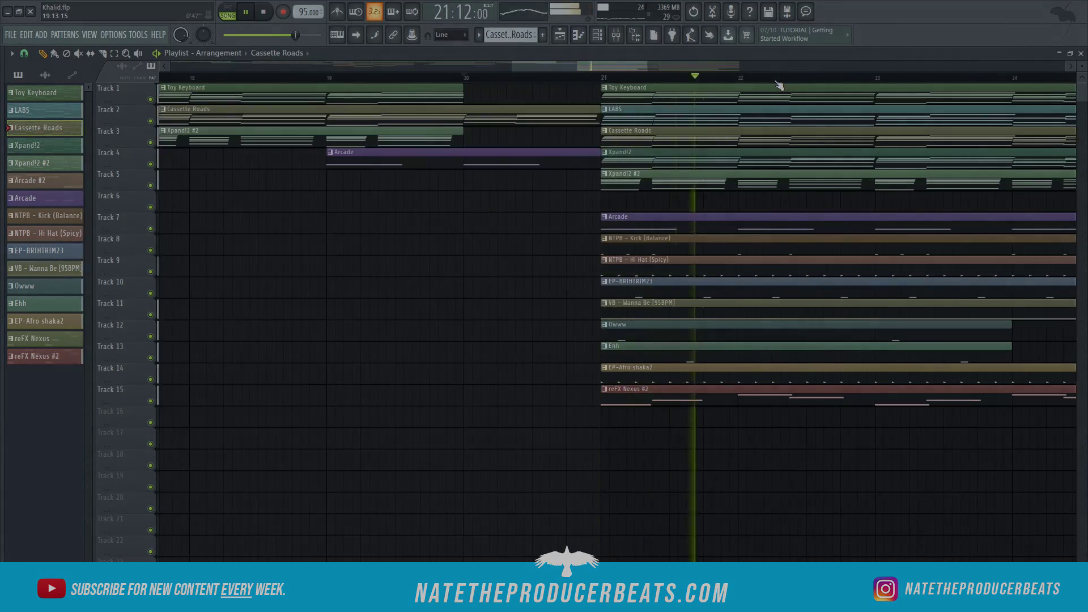